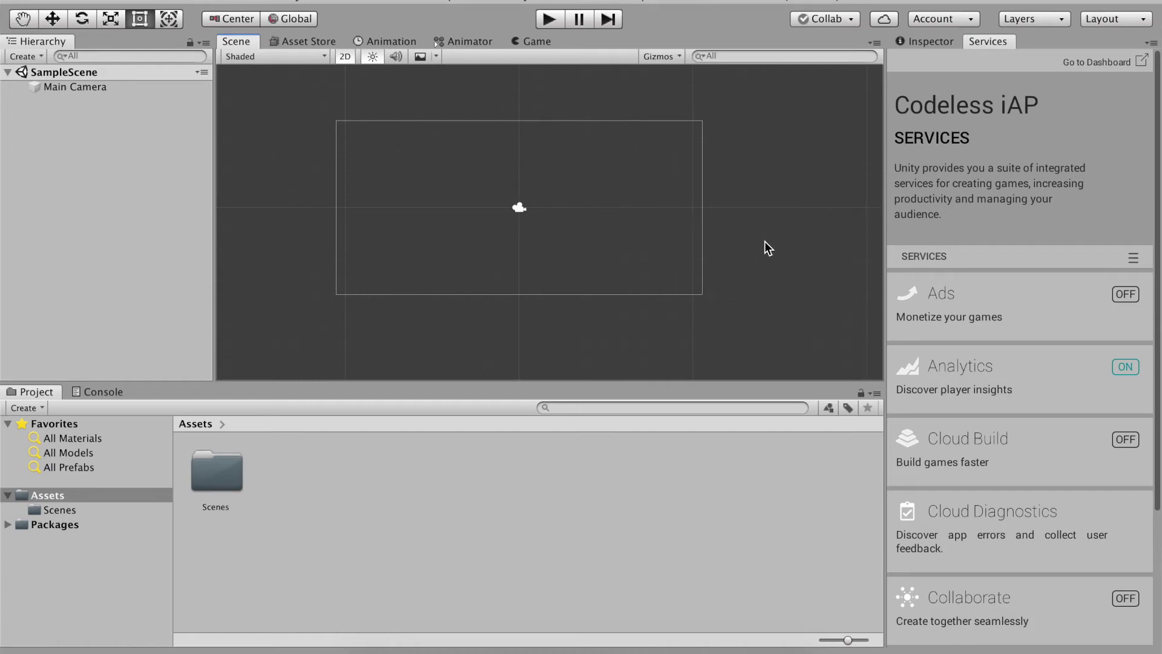
Open the In-App Purchasing entry in the Services list and switch its toggle on
scroll(988, 285, down, 5)
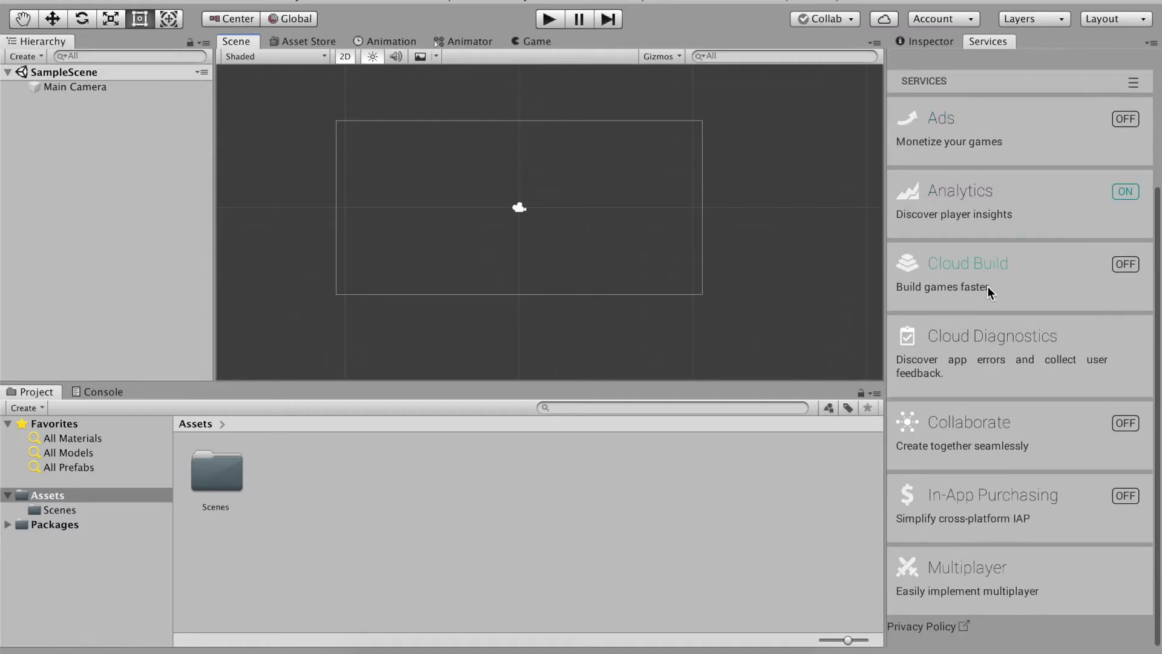
scroll(988, 286, up, 5)
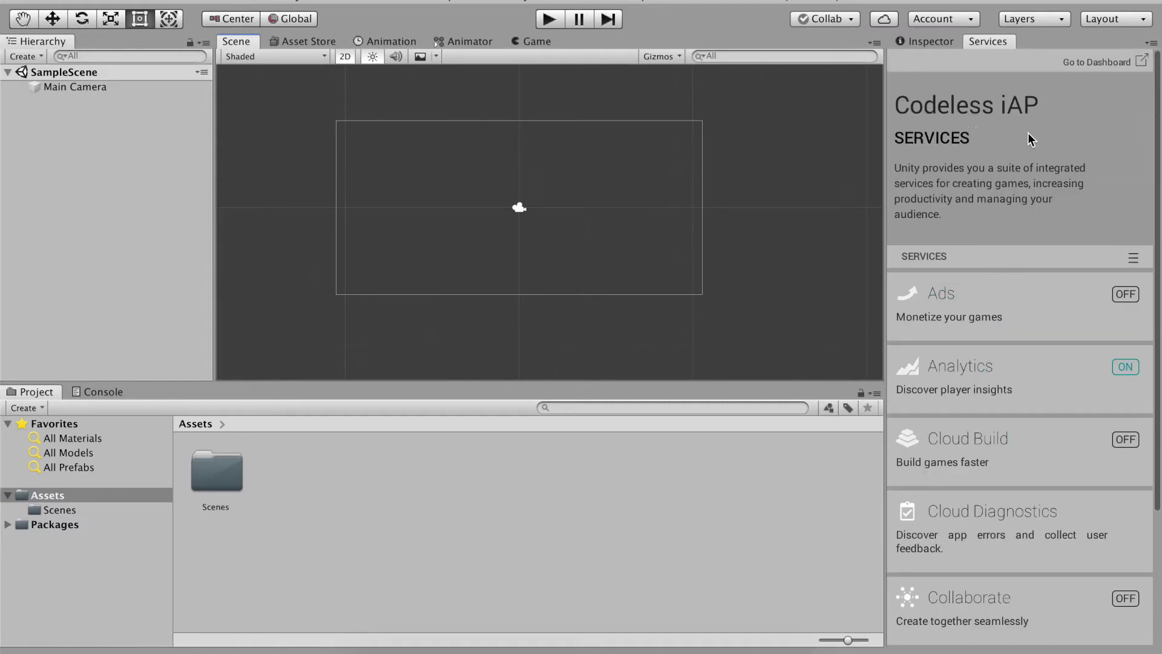
scroll(1028, 133, down, 5)
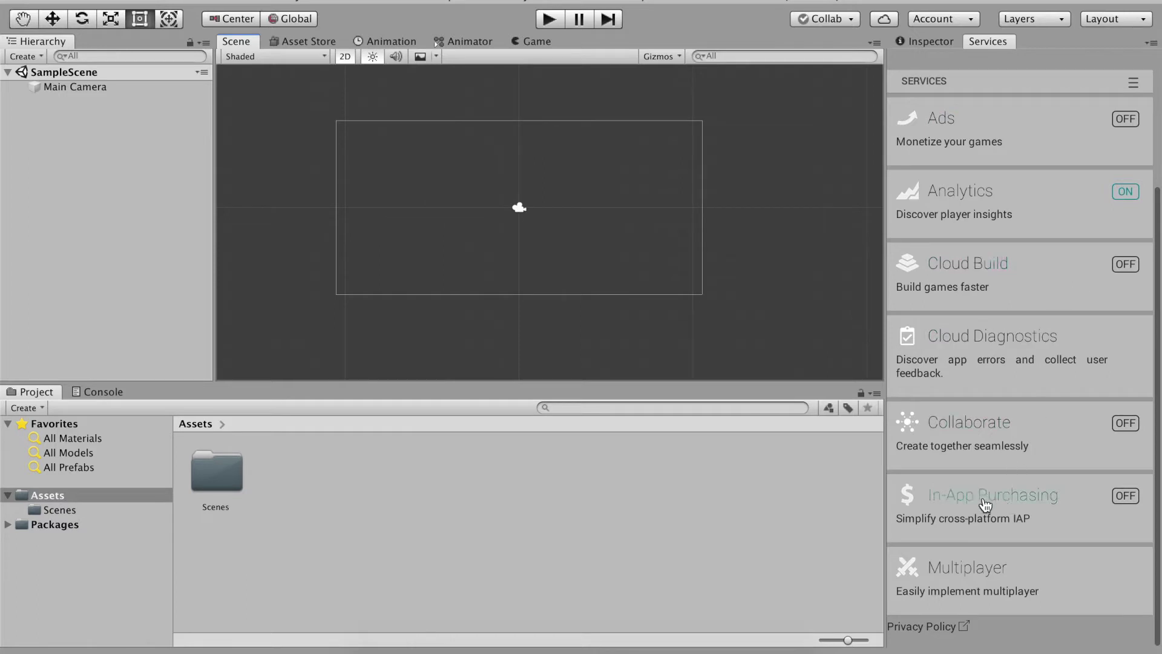
scroll(985, 504, up, 5)
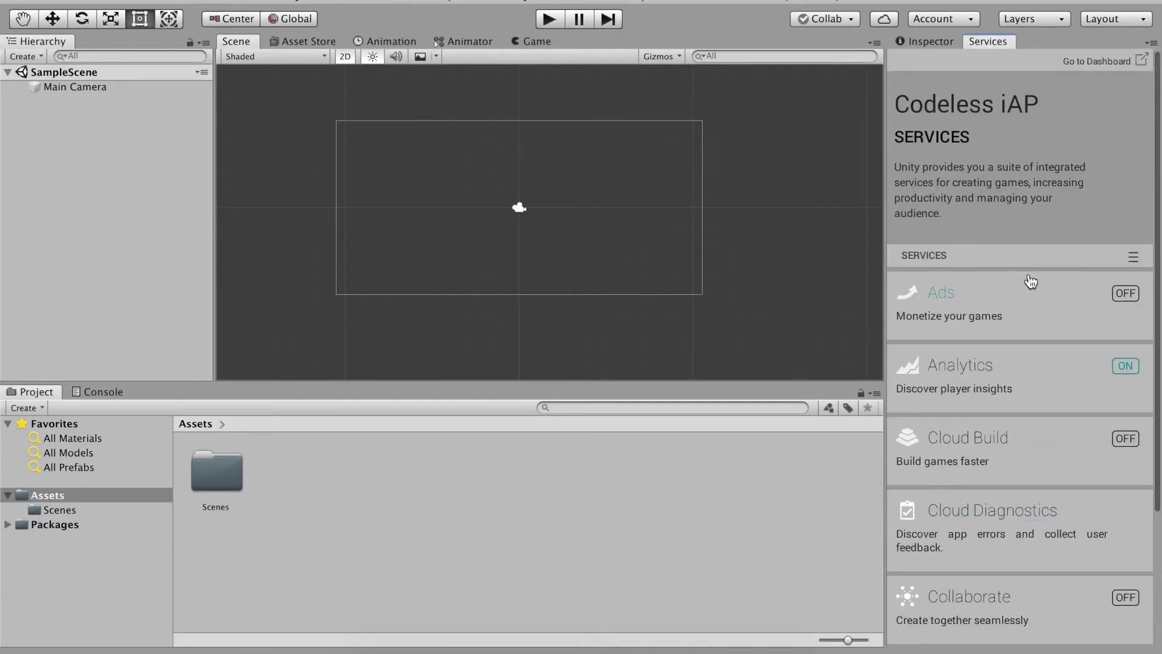
scroll(1027, 280, down, 5)
click(1068, 496)
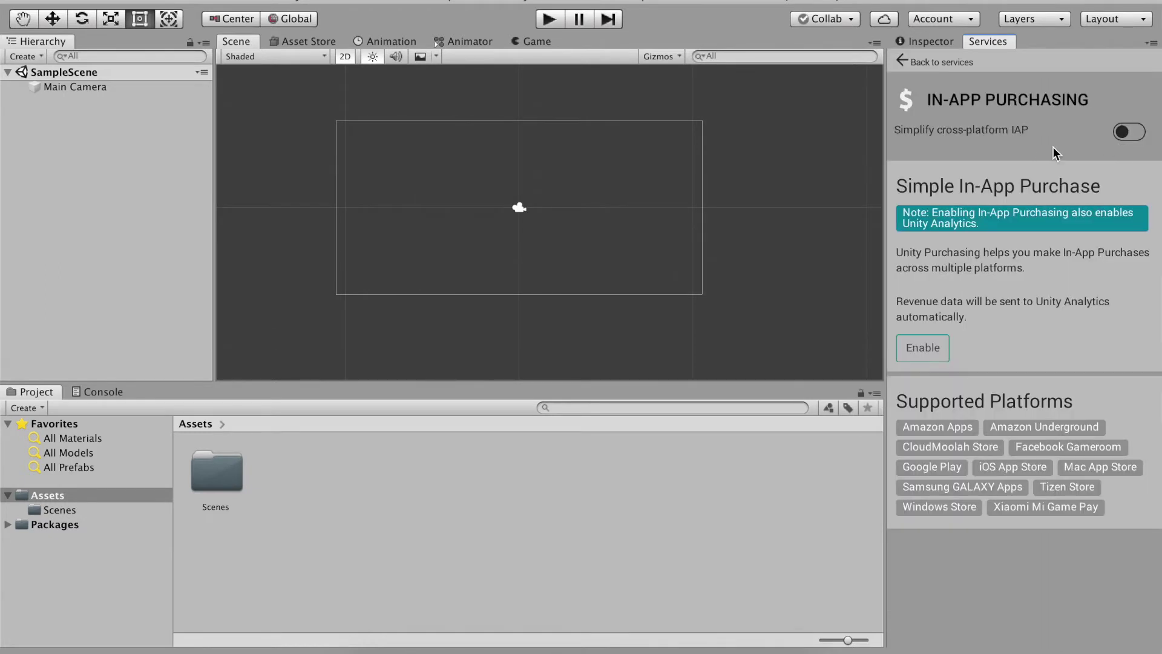
click(1128, 133)
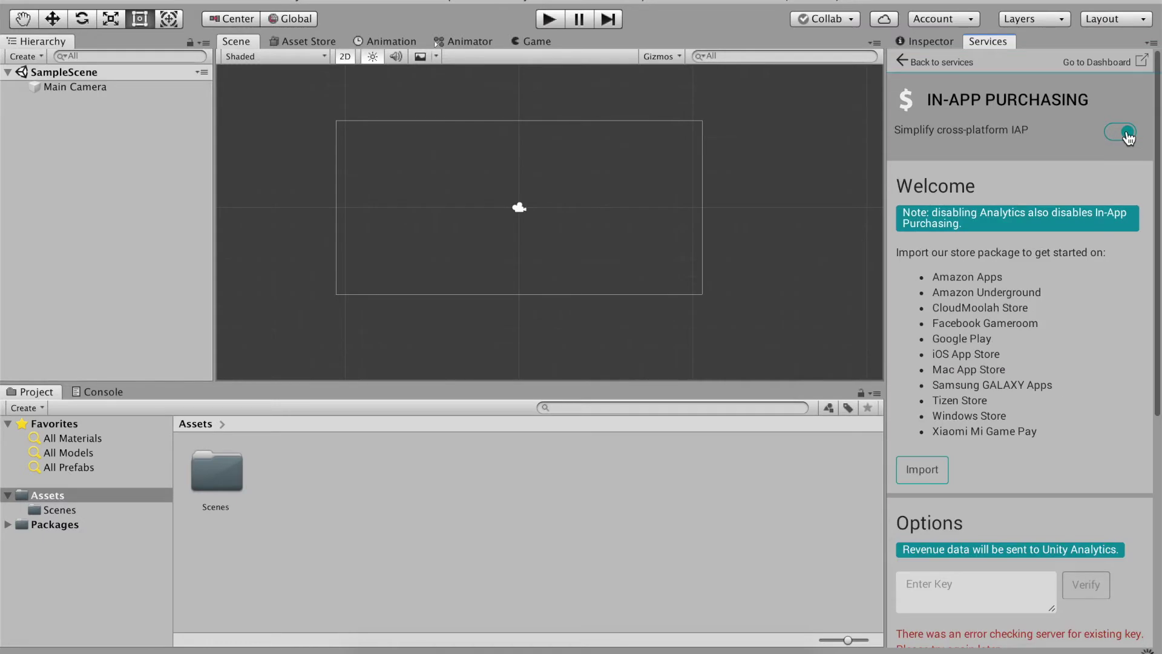
scroll(1069, 241, down, 7)
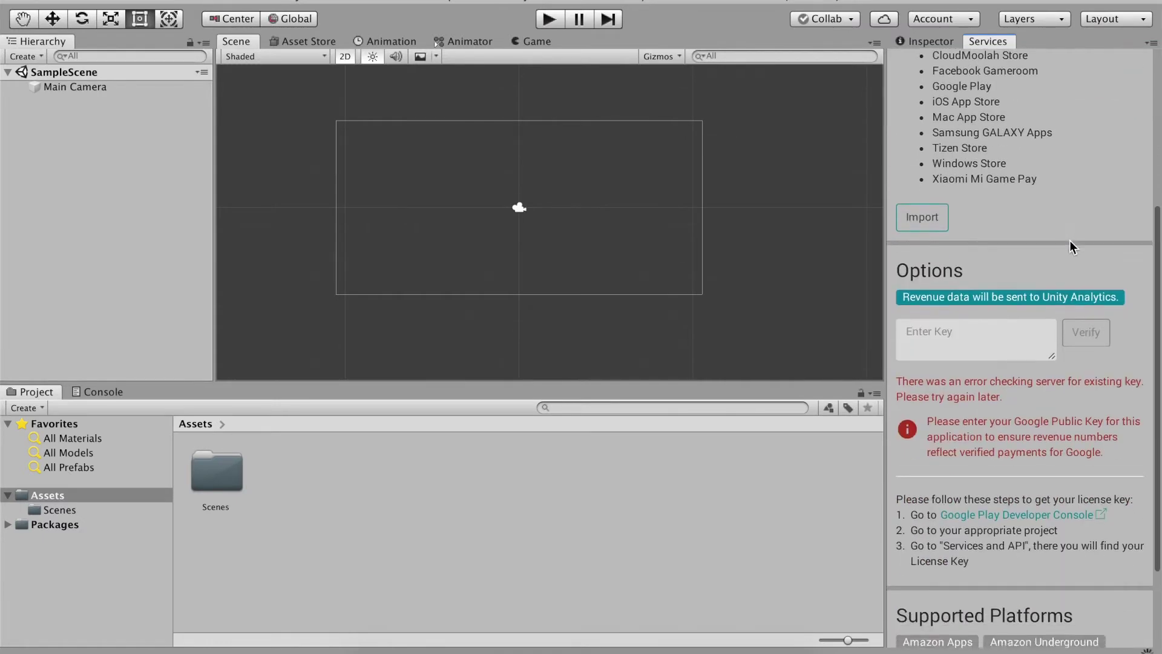
scroll(1069, 241, up, 2)
scroll(928, 330, up, 4)
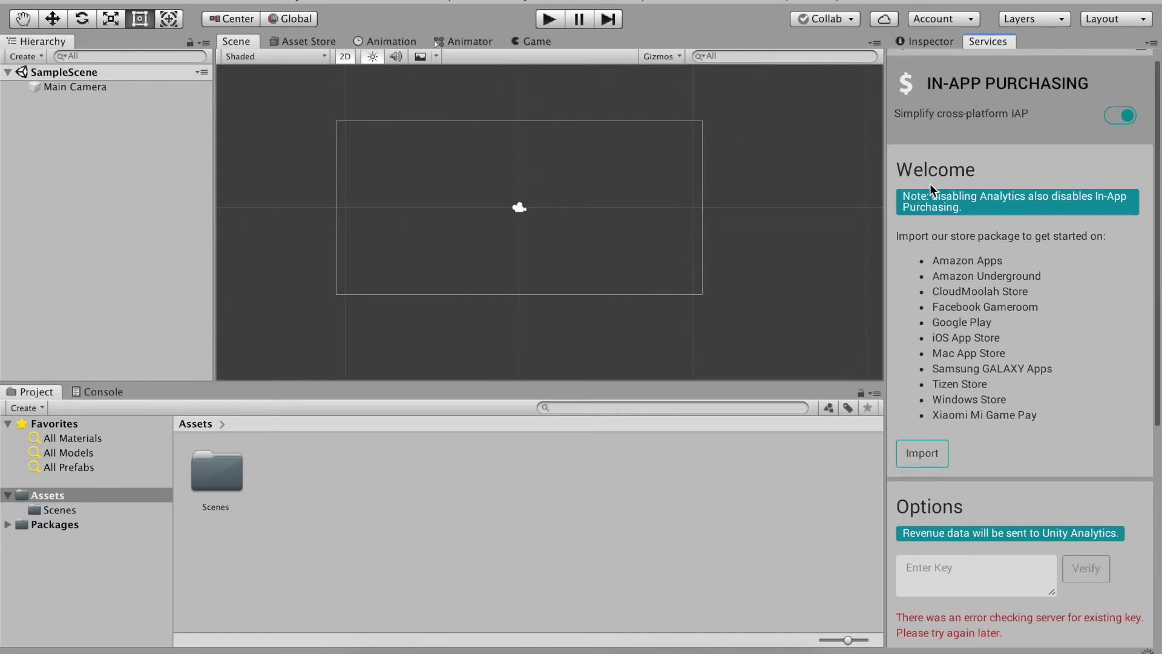
Import the In-App Purchasing store package and move the progress windows aside while it compiles
click(924, 454)
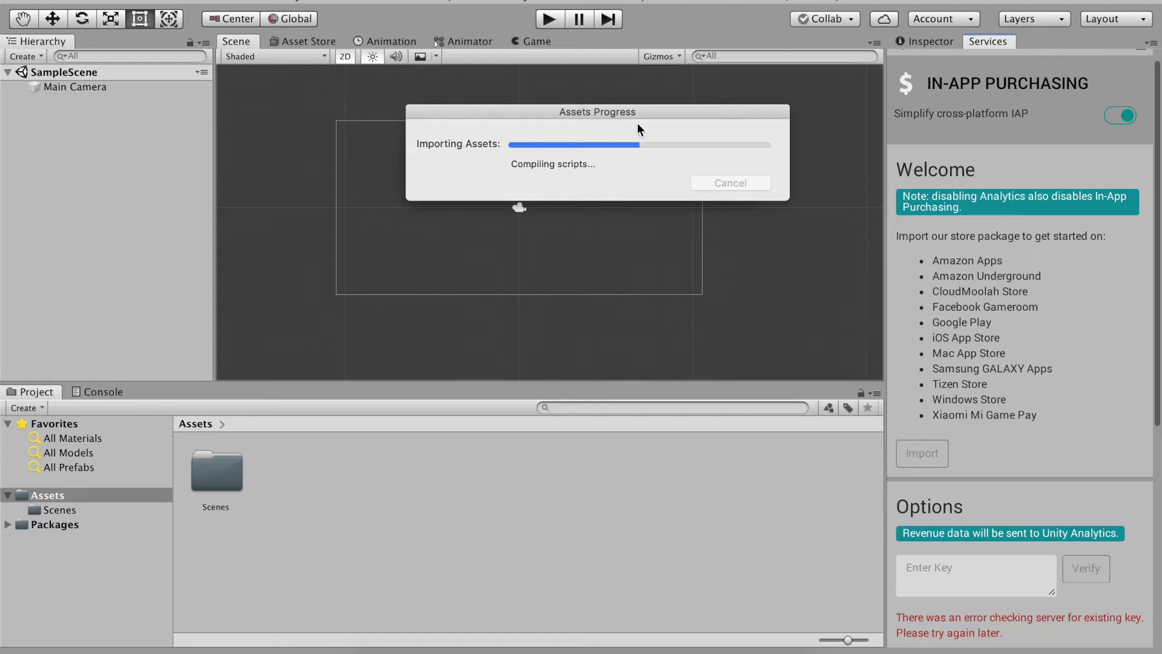
drag(675, 149, 718, 150)
drag(677, 113, 566, 167)
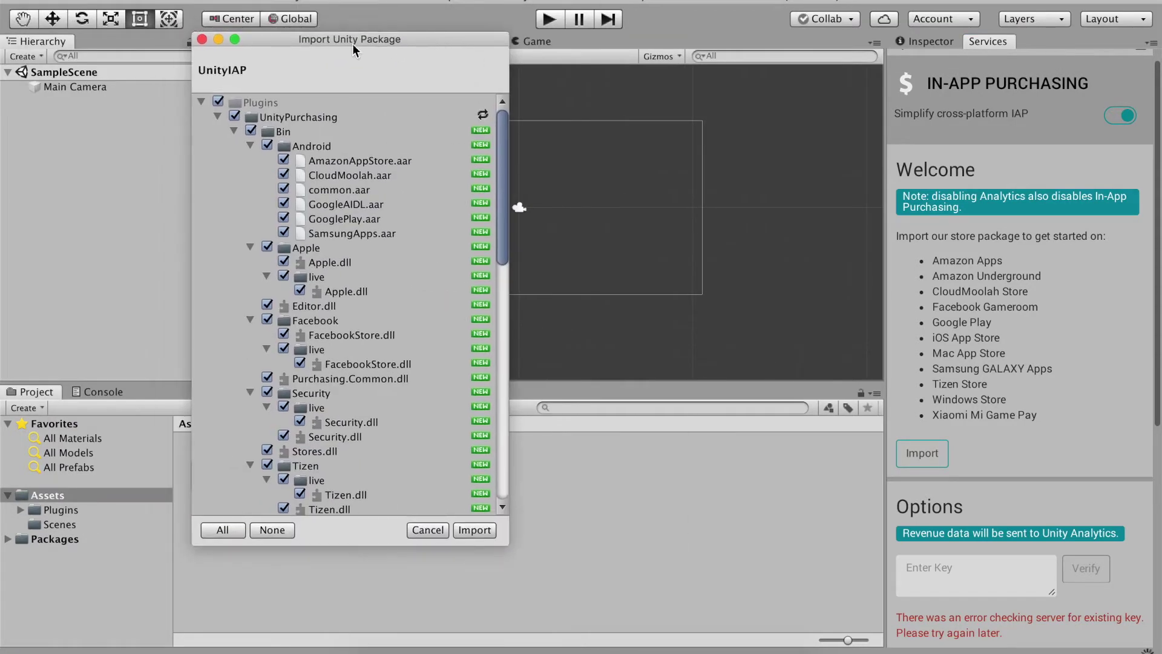
Review the UnityIAP file list, import every file, then focus the Assets folder tree
drag(428, 38, 272, 0)
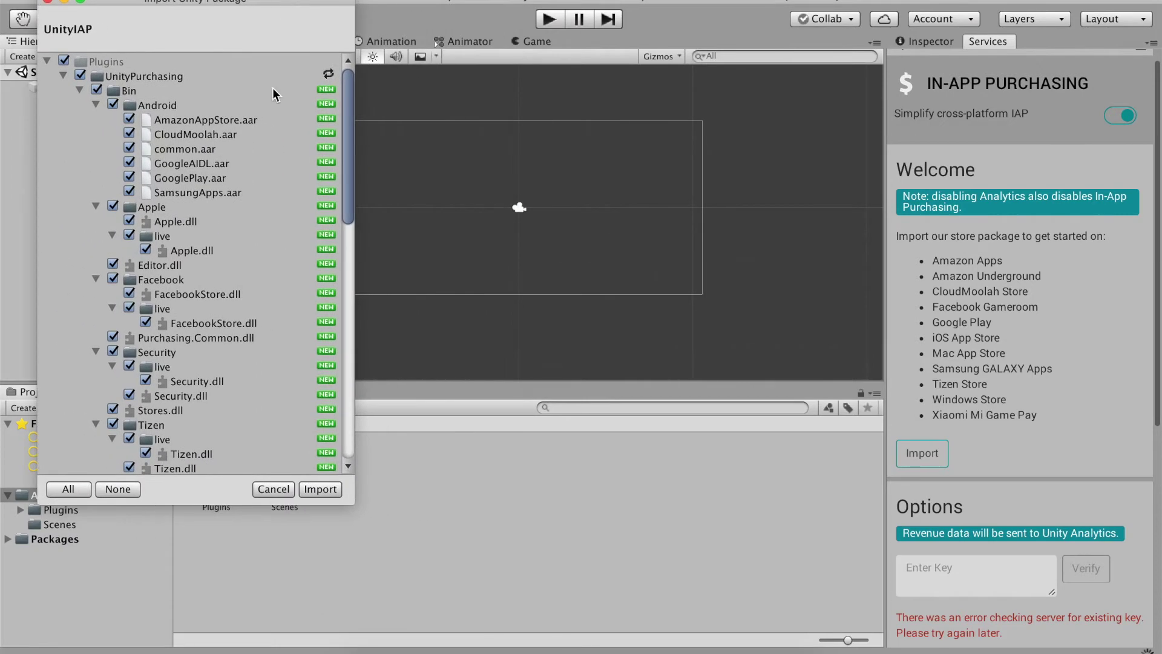
scroll(293, 138, down, 15)
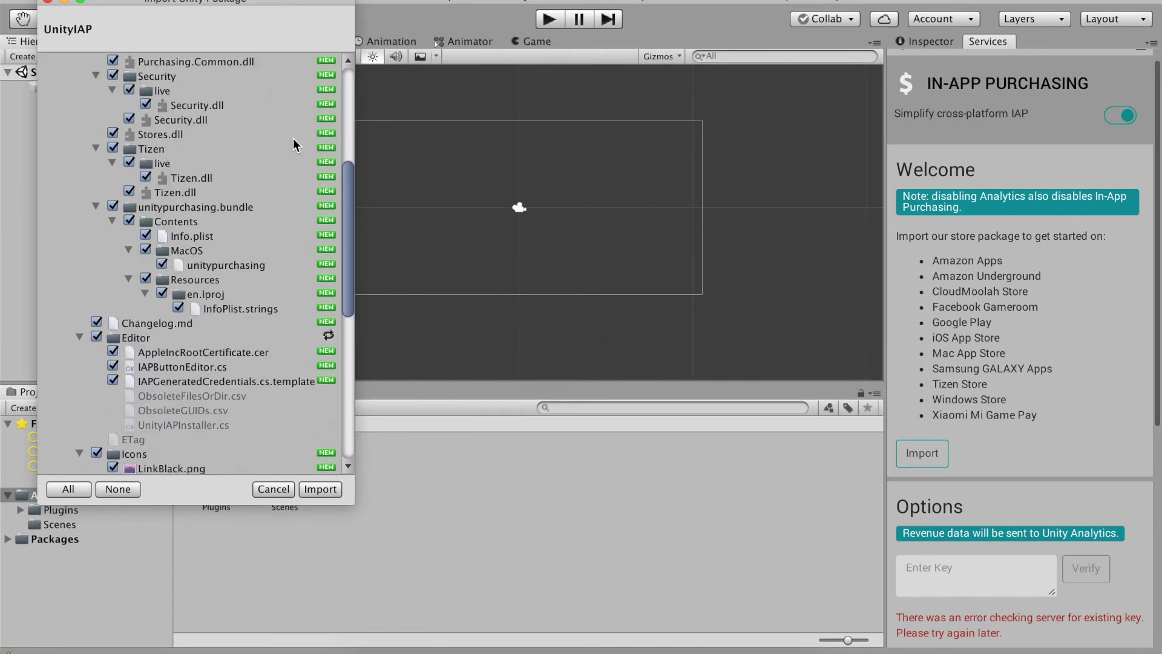
scroll(165, 383, up, 15)
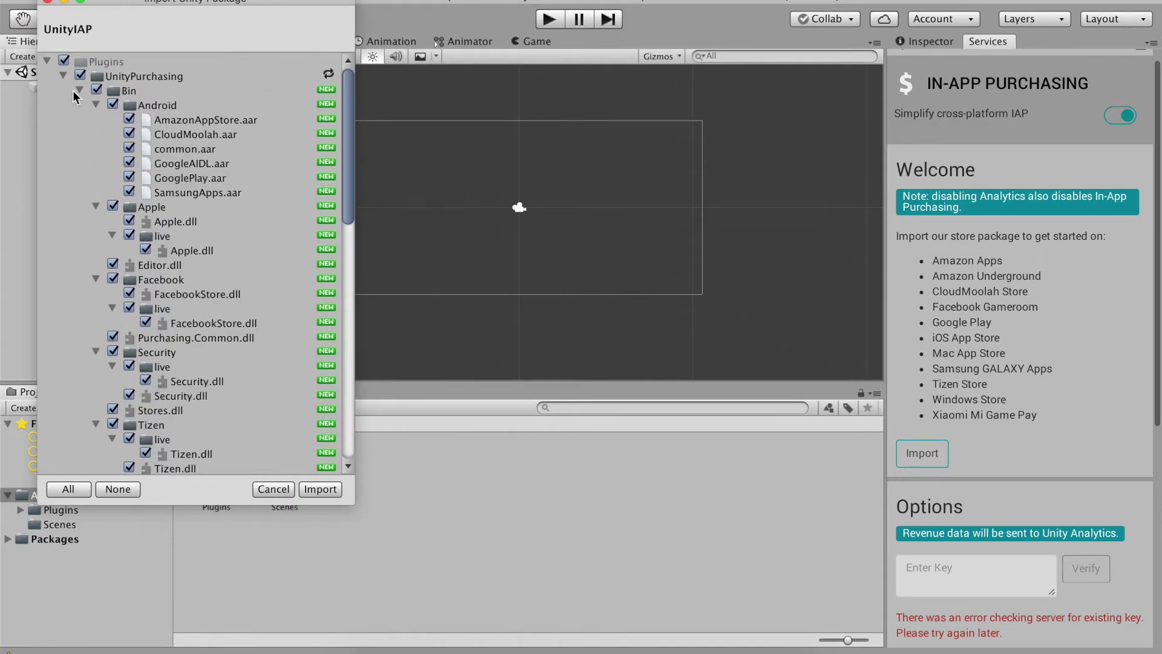
scroll(146, 254, down, 15)
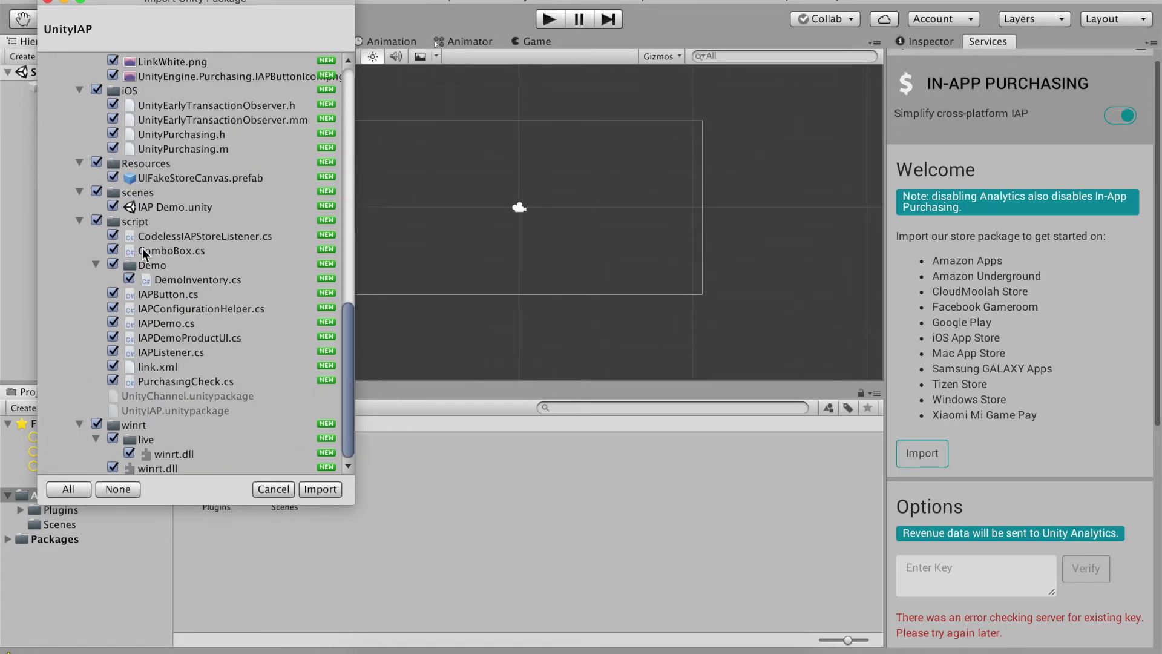
scroll(144, 412, up, 15)
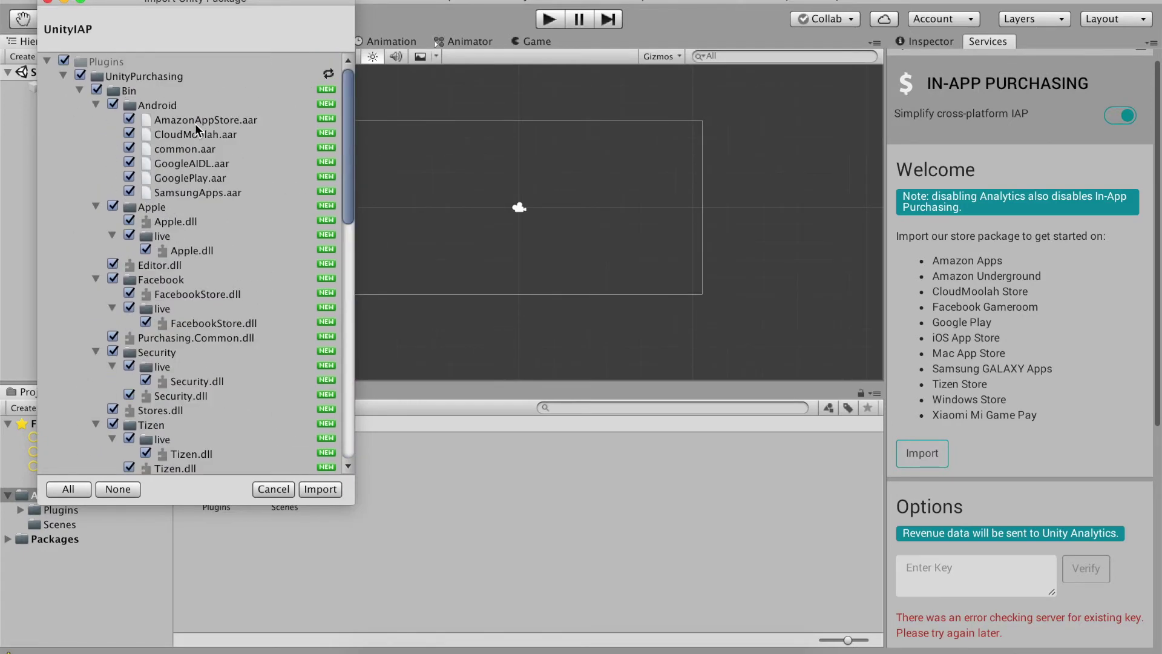
click(332, 486)
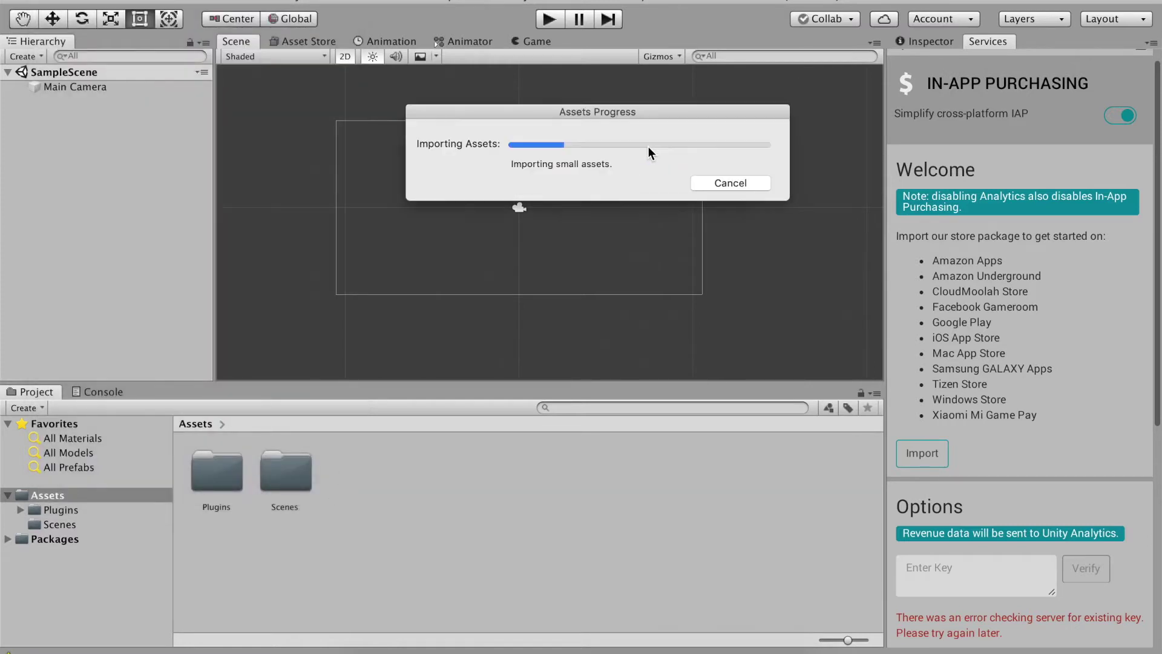
drag(557, 163, 717, 239)
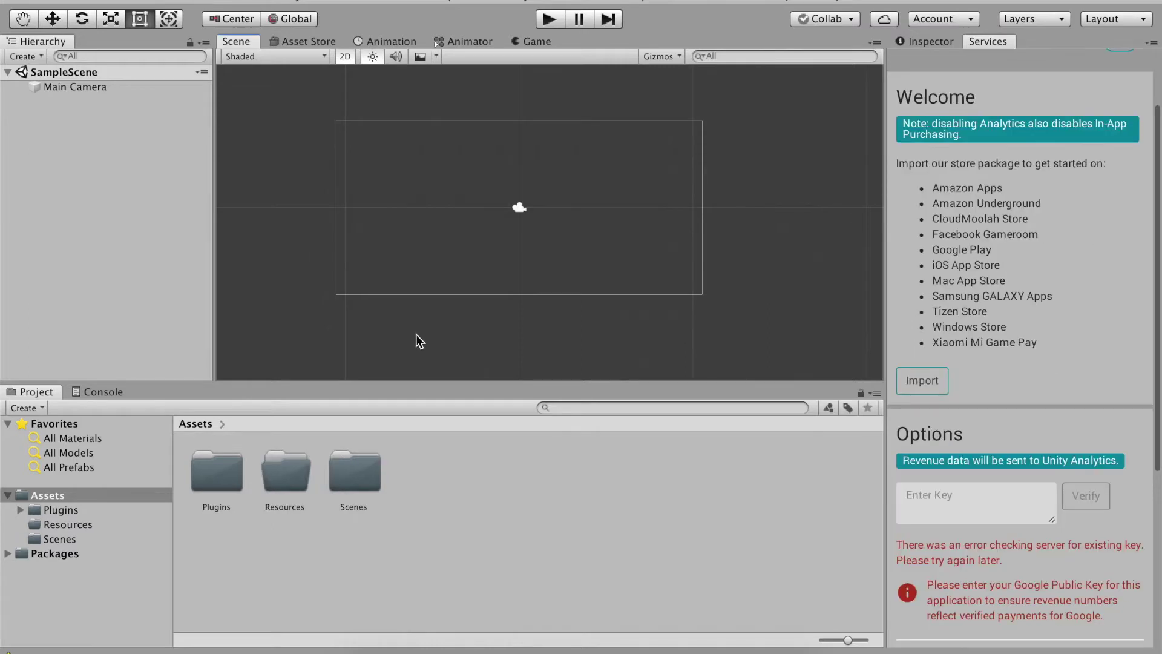
scroll(416, 334, up, 1)
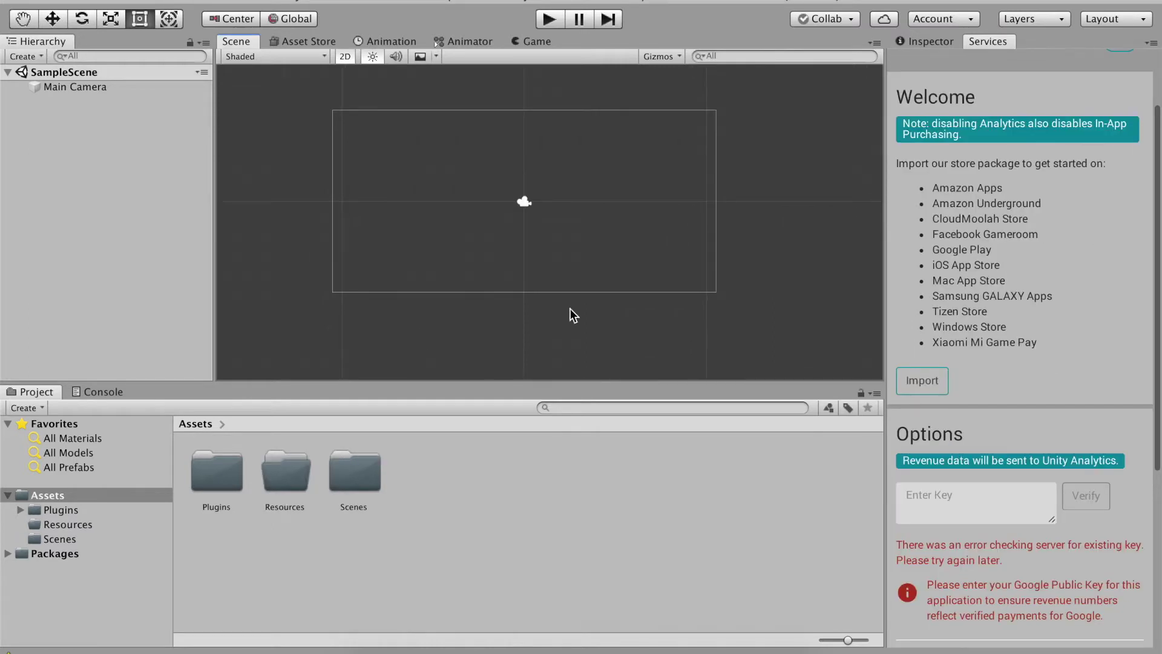
click(23, 512)
Expand the Plugins folder to reveal UnityChannel and UnityPurchasing
click(21, 510)
click(60, 510)
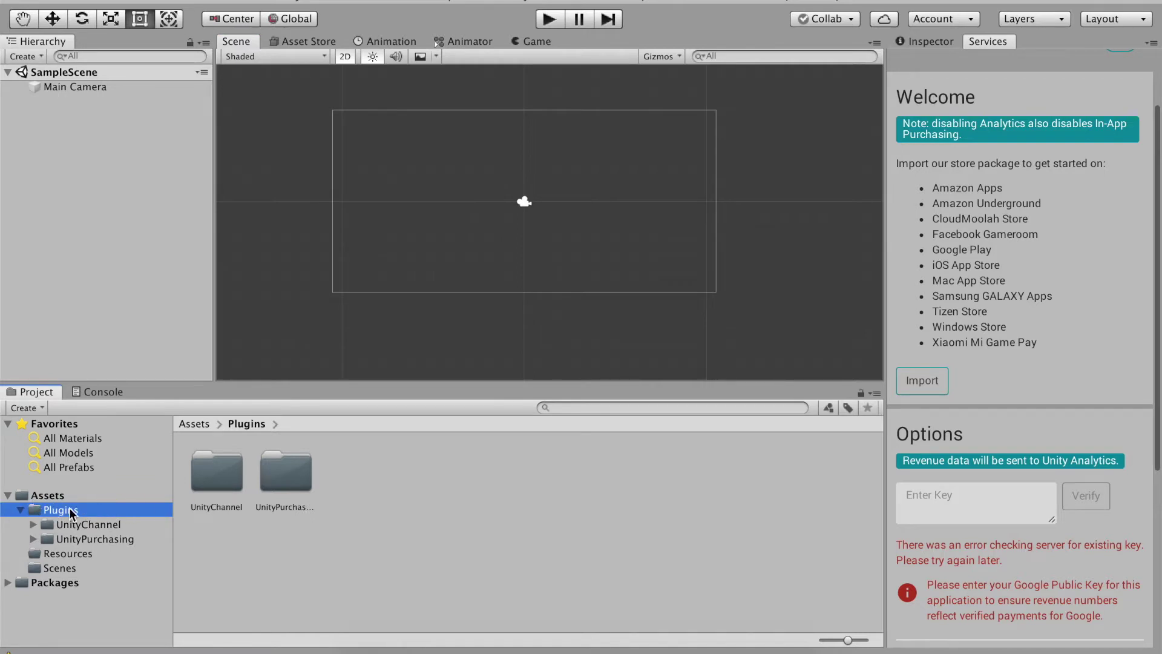
click(89, 236)
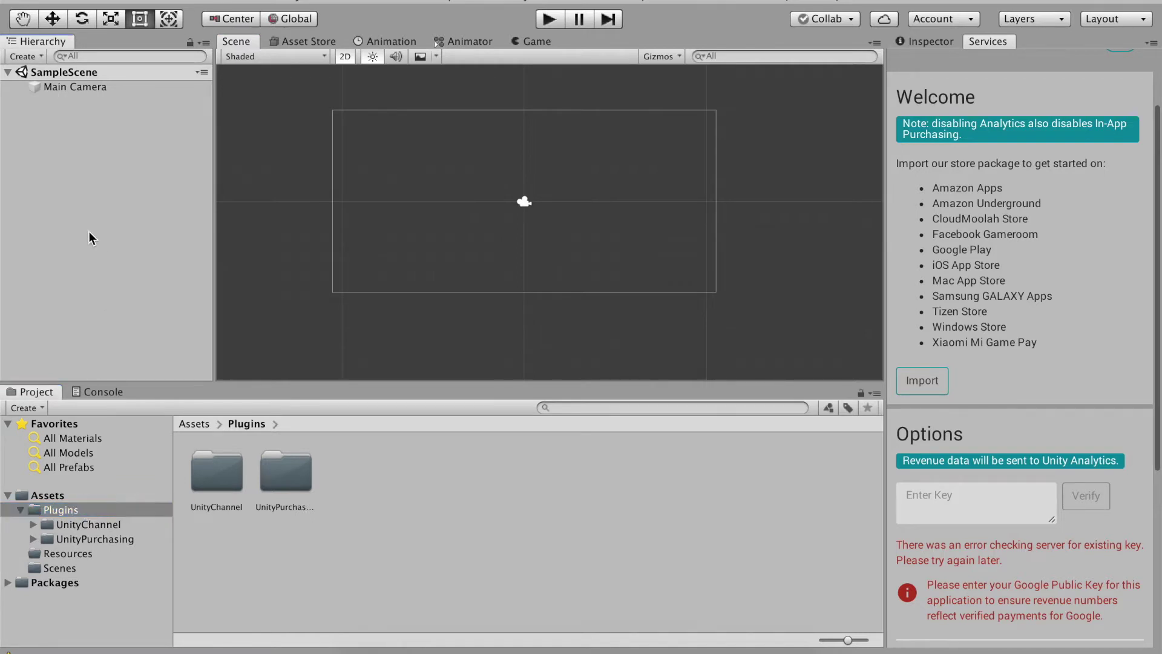
Preview the Hierarchy's Unity IAP creation submenu, dismiss it, then reopen the creation menu
right_click(71, 169)
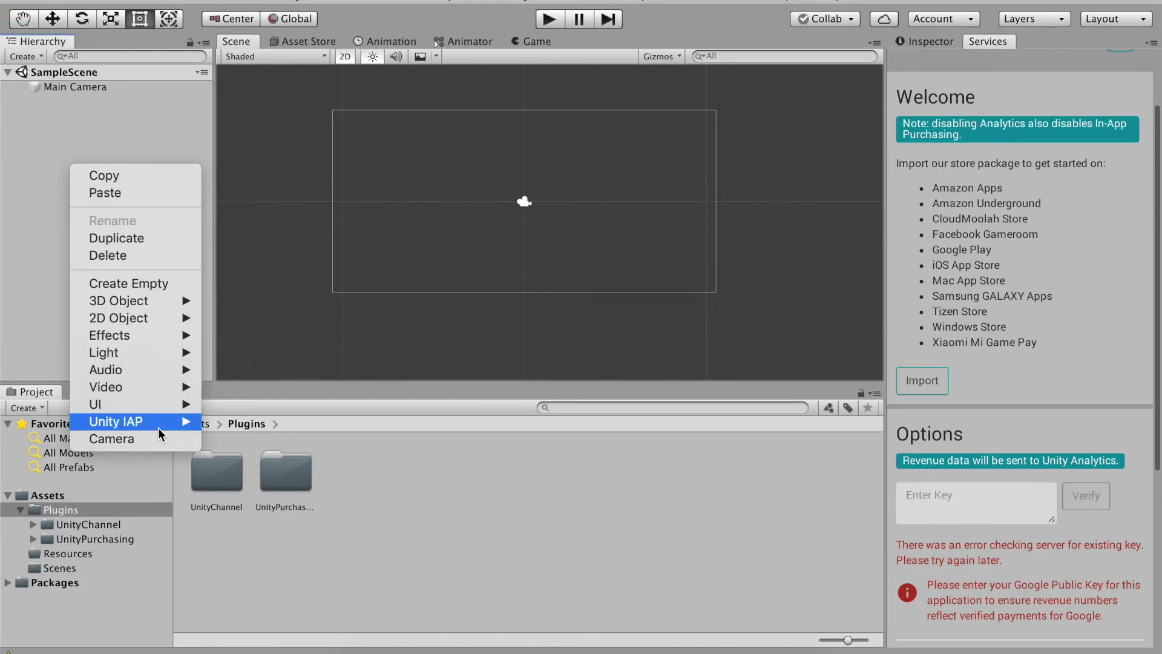
mouse_move(156, 427)
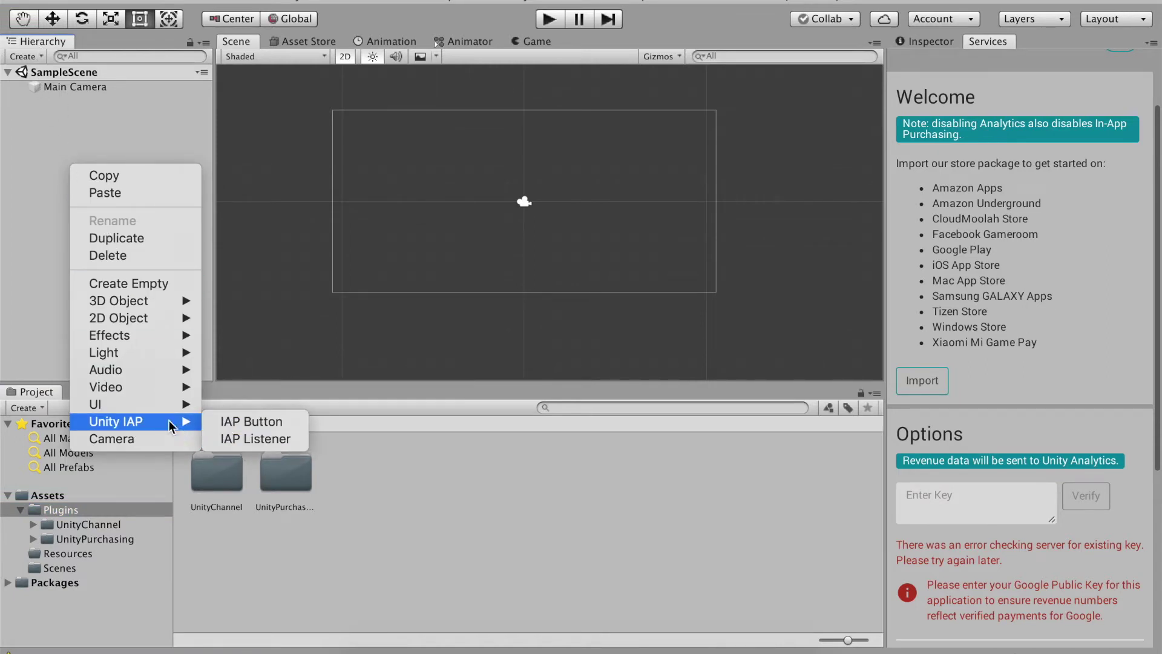
click(35, 273)
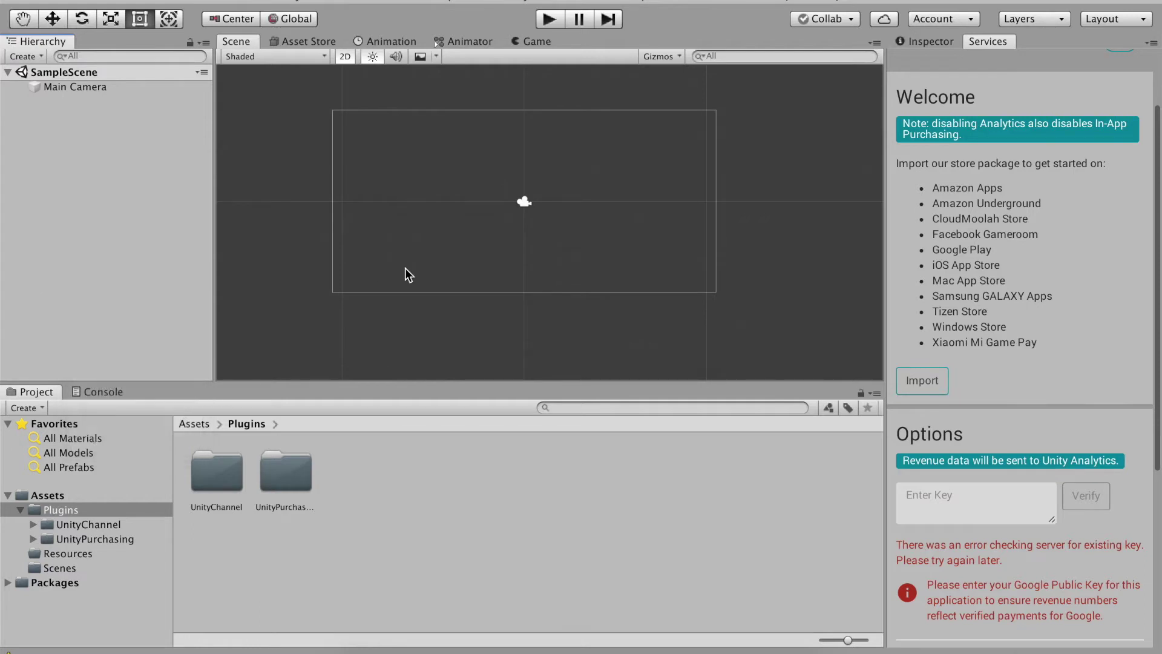
scroll(405, 268, up, 1)
scroll(405, 267, down, 1)
scroll(404, 267, up, 2)
scroll(362, 190, down, 1)
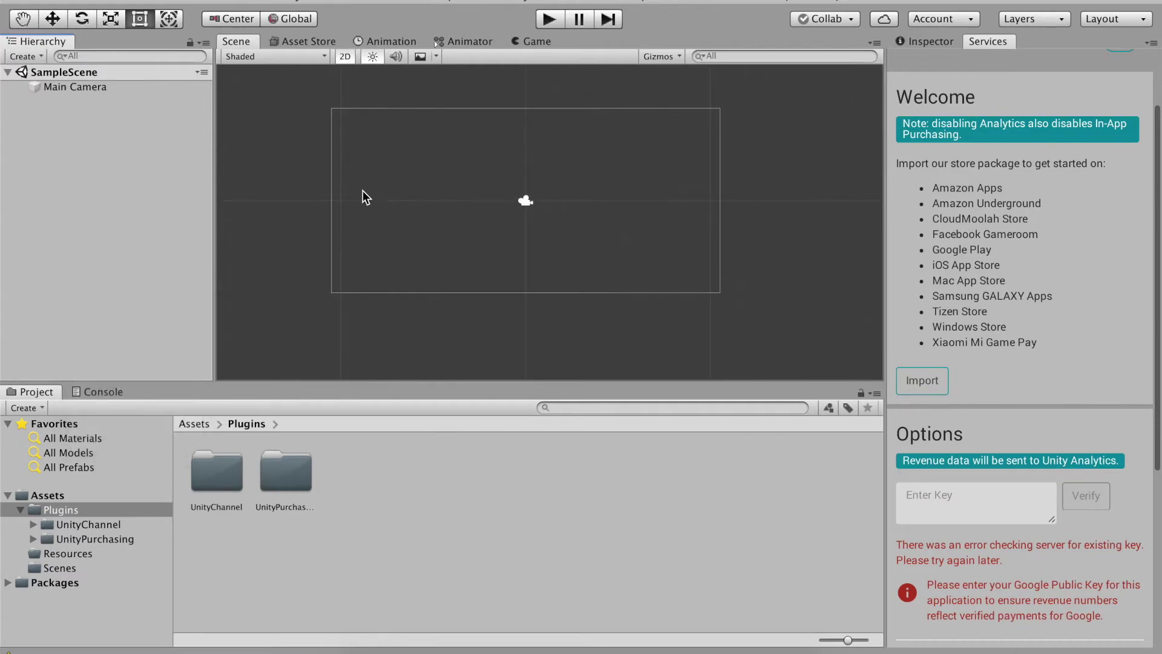
right_click(104, 180)
Add a UI Canvas and set its Render Mode to Screen Space - Camera with Main Camera
mouse_move(212, 416)
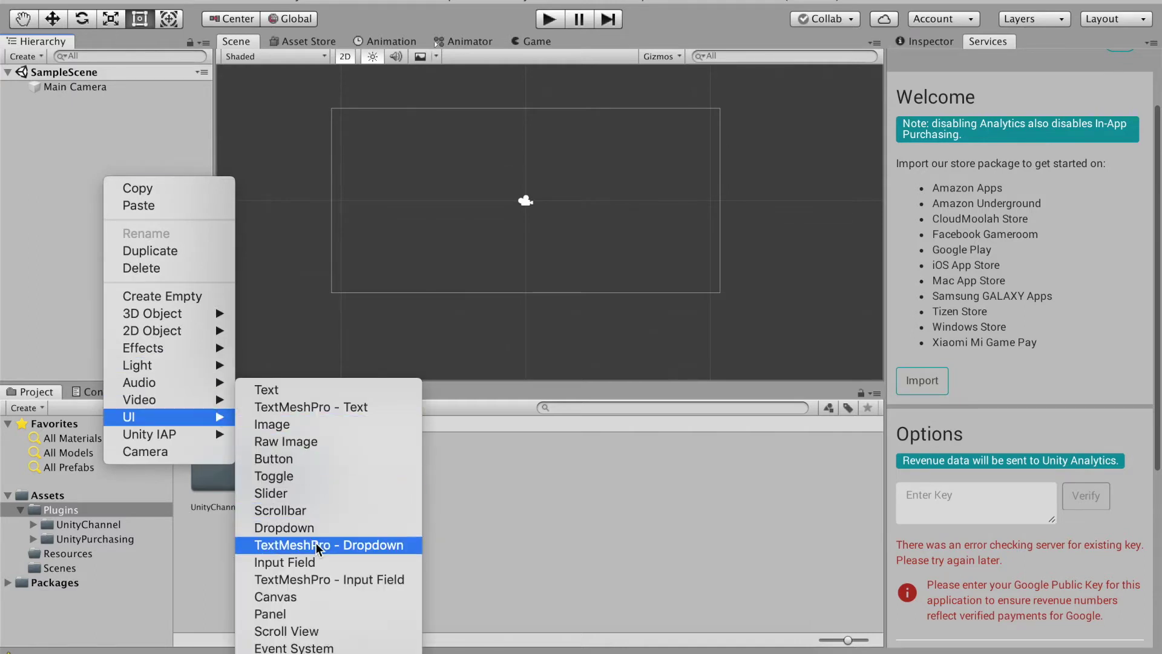
click(275, 596)
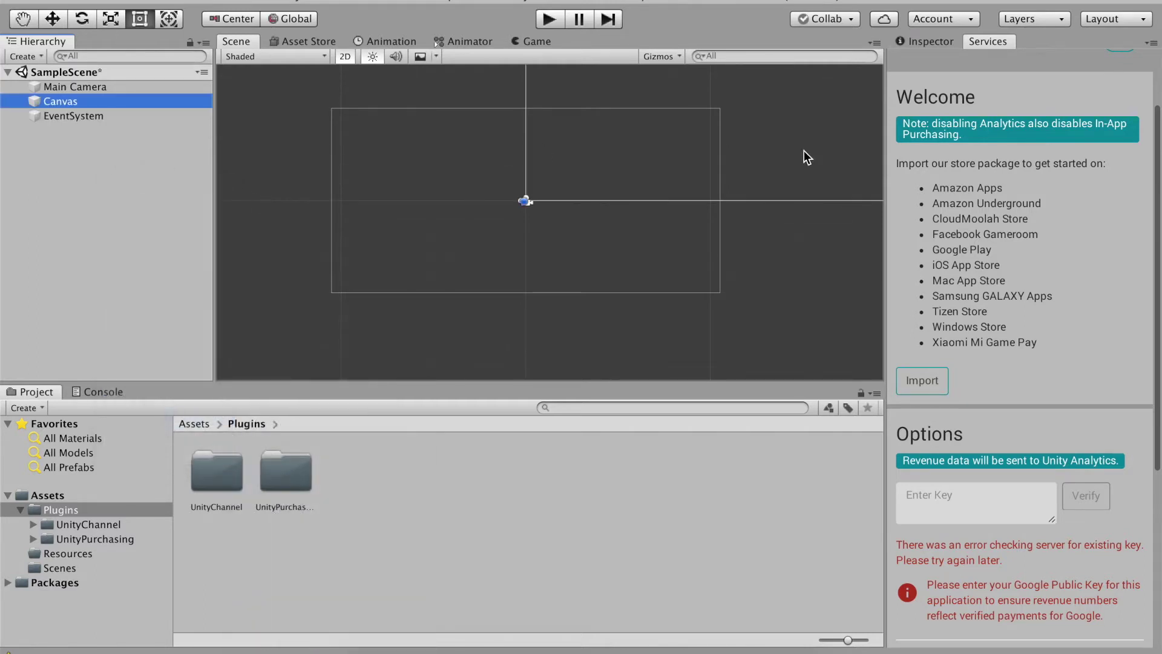
click(924, 45)
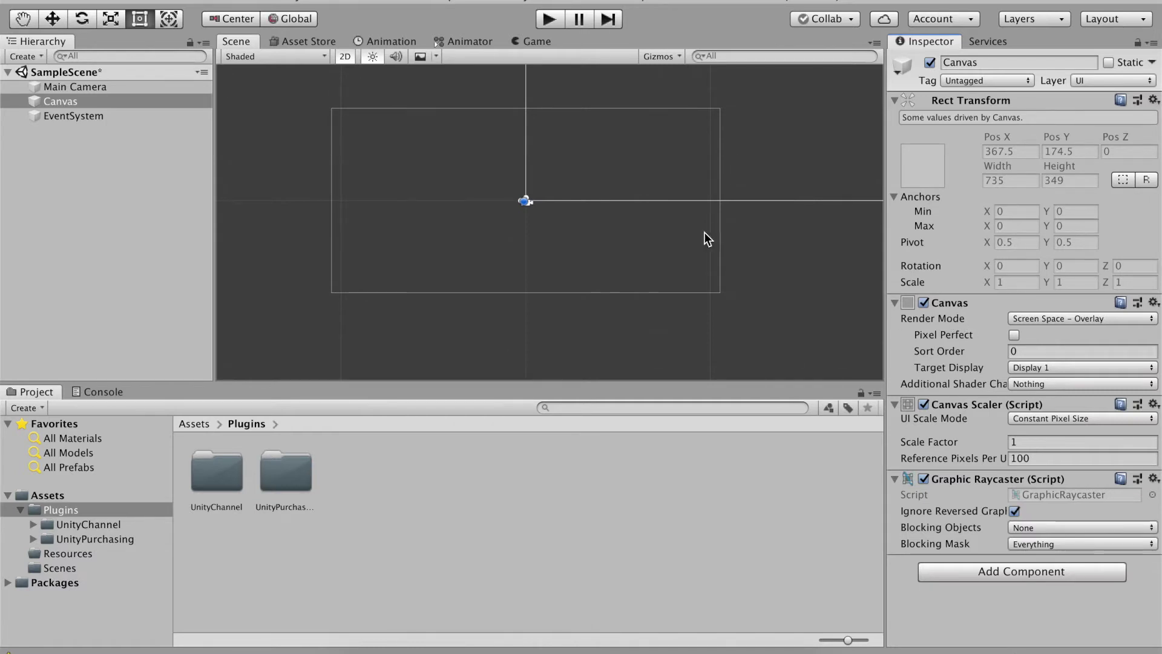
click(1036, 318)
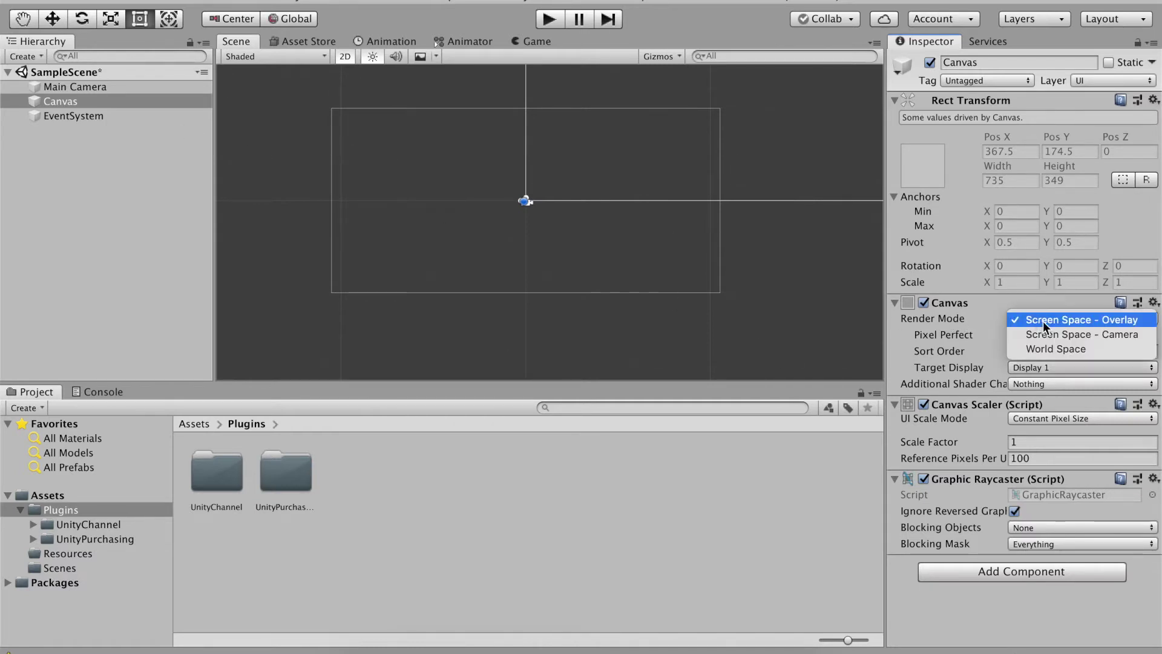
click(1059, 332)
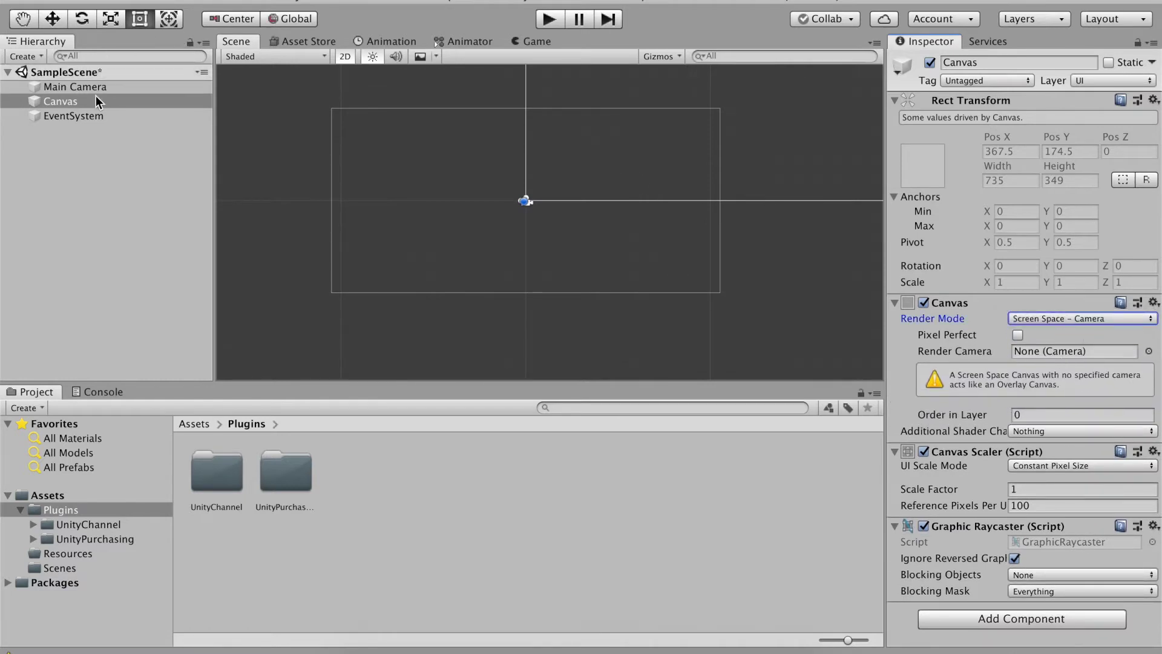
drag(87, 86, 1037, 355)
Preview the canvas in the Game view, then return to the Scene view and recentre it
scroll(465, 124, up, 1)
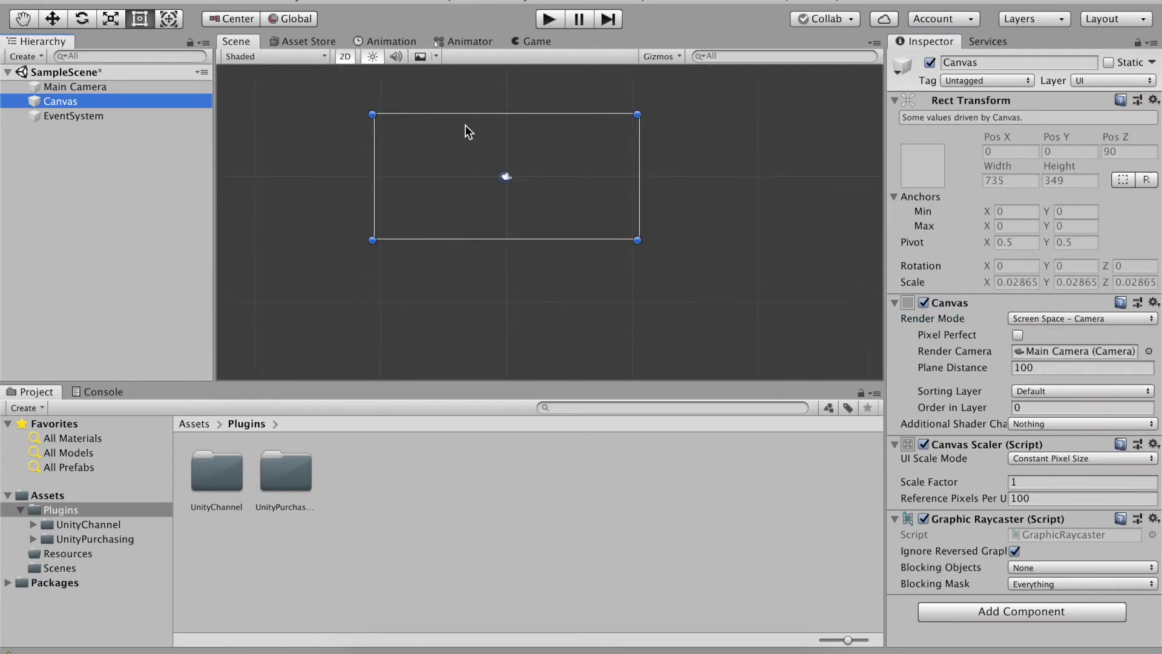
middle_drag(465, 125, 536, 124)
scroll(536, 125, up, 1)
click(103, 99)
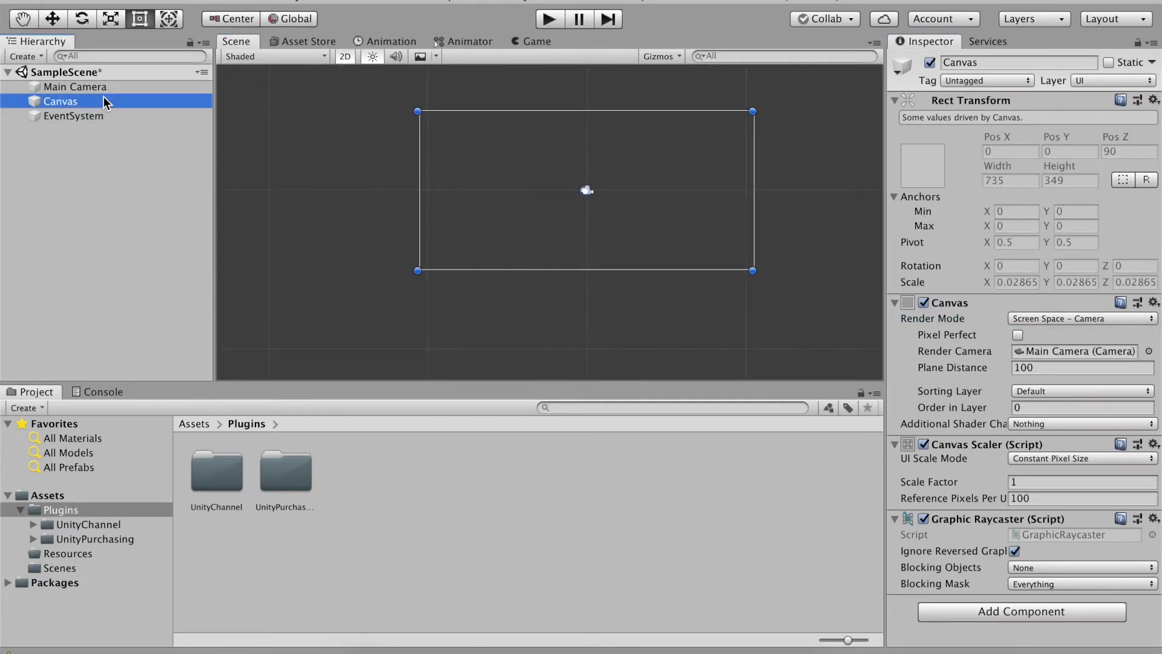
right_click(104, 101)
click(350, 174)
click(539, 41)
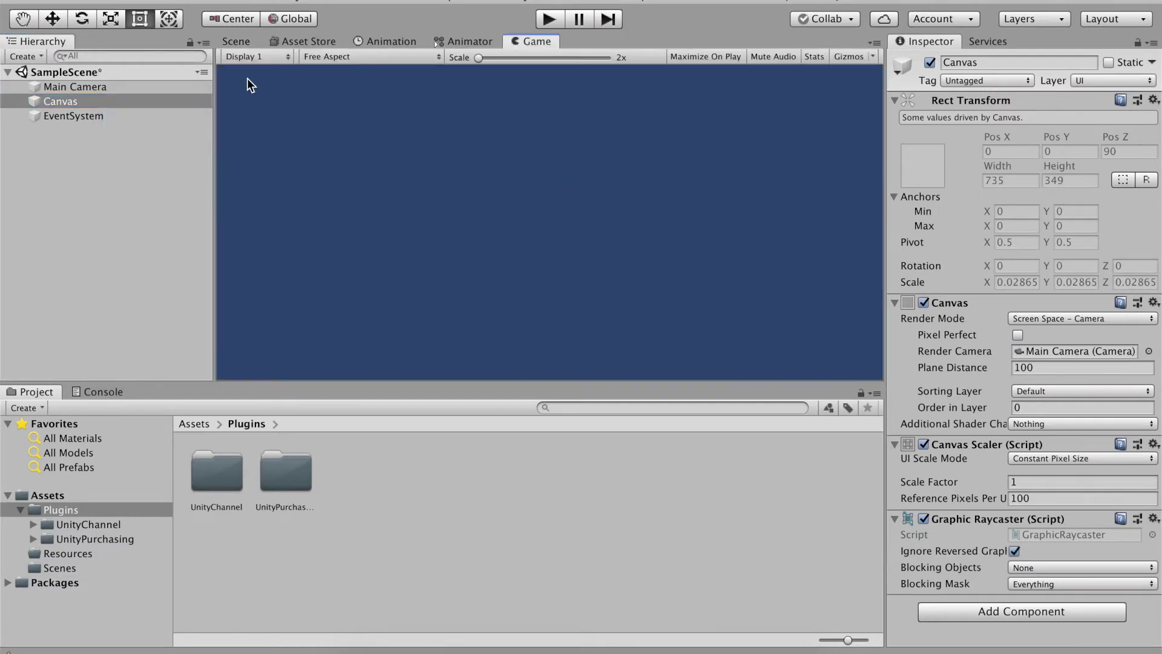
click(237, 42)
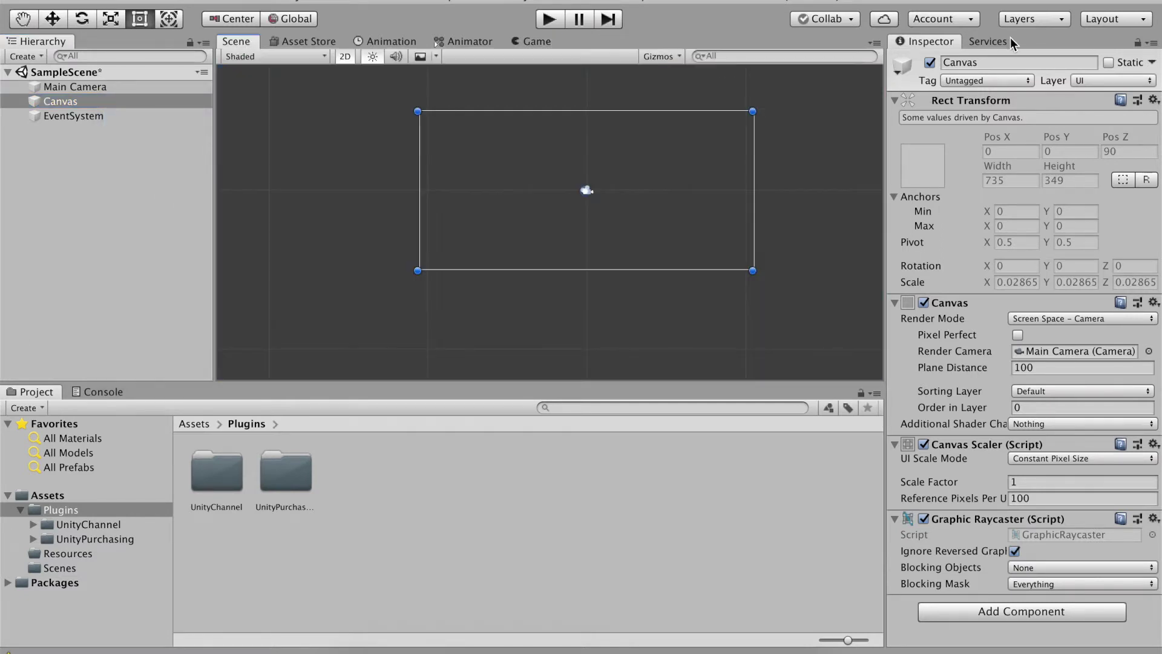
scroll(769, 188, up, 2)
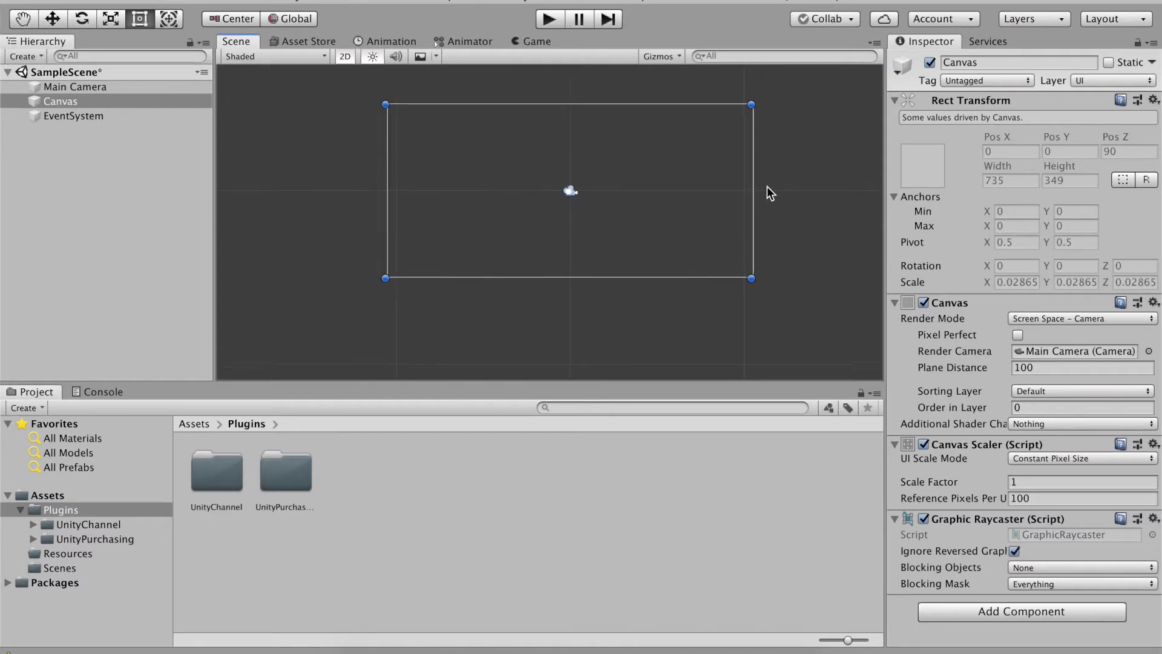
middle_drag(768, 188, 743, 197)
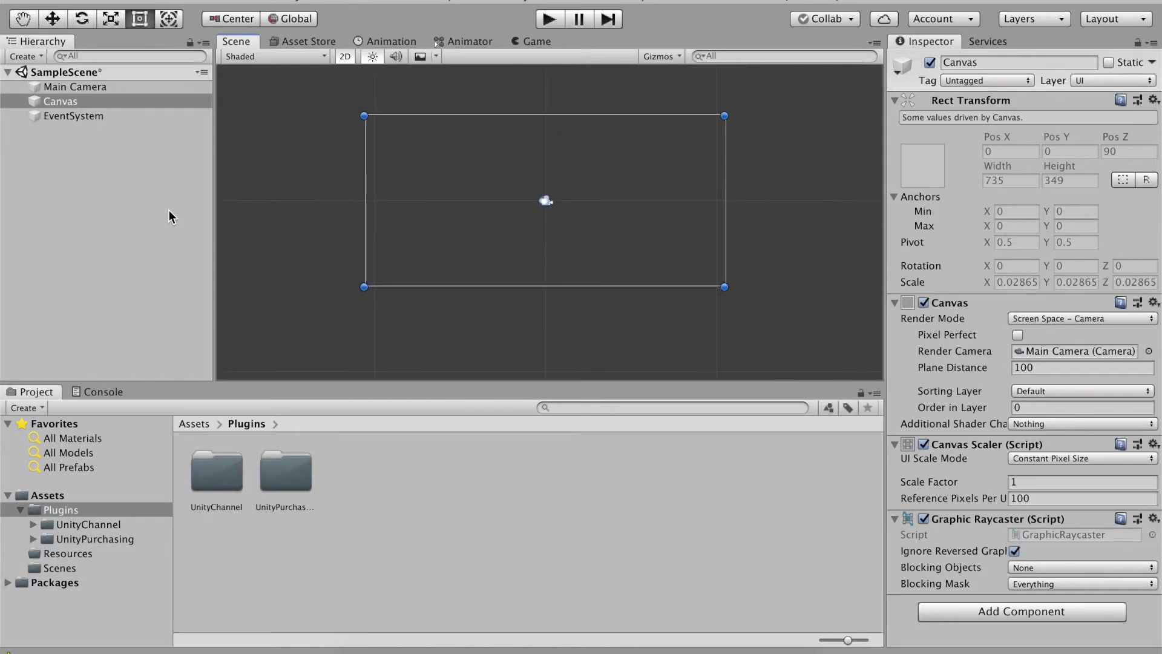
Create a Unity IAP > IAP Button under Canvas and drag it up to Pos Y 53
click(136, 103)
right_click(136, 103)
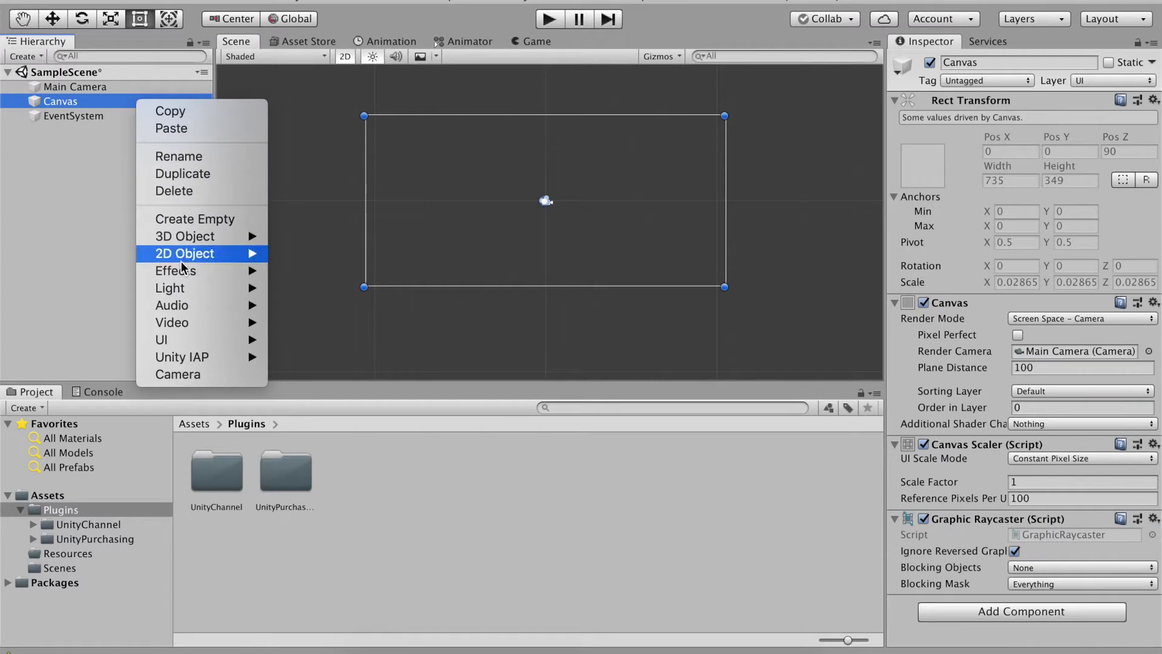
mouse_move(204, 358)
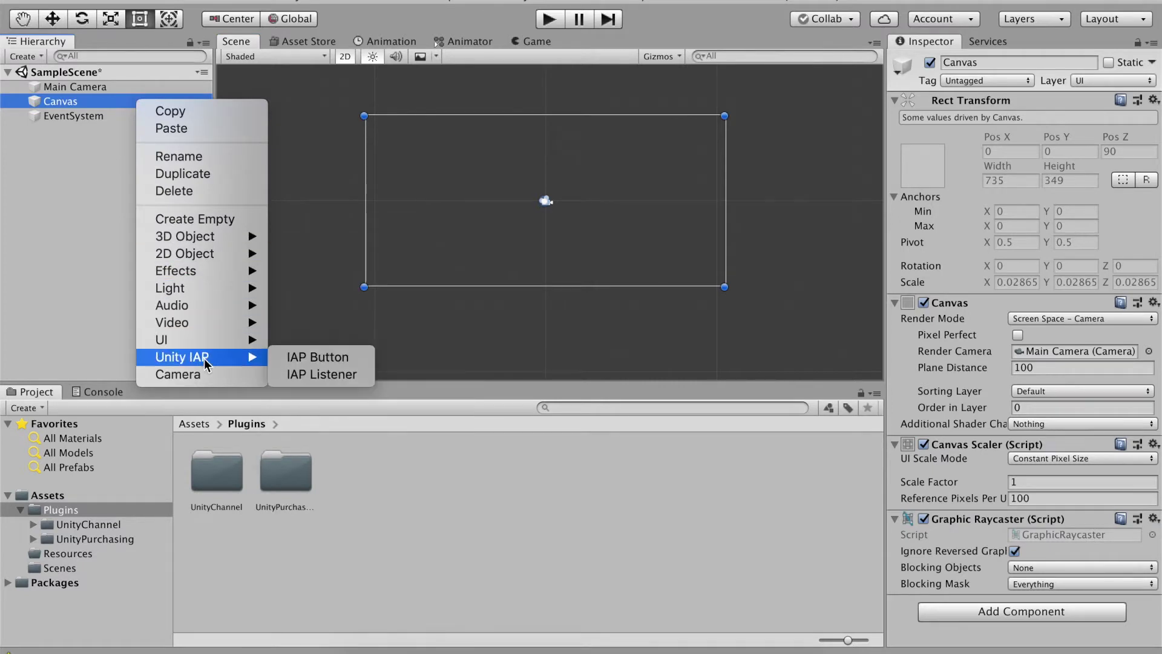
click(300, 356)
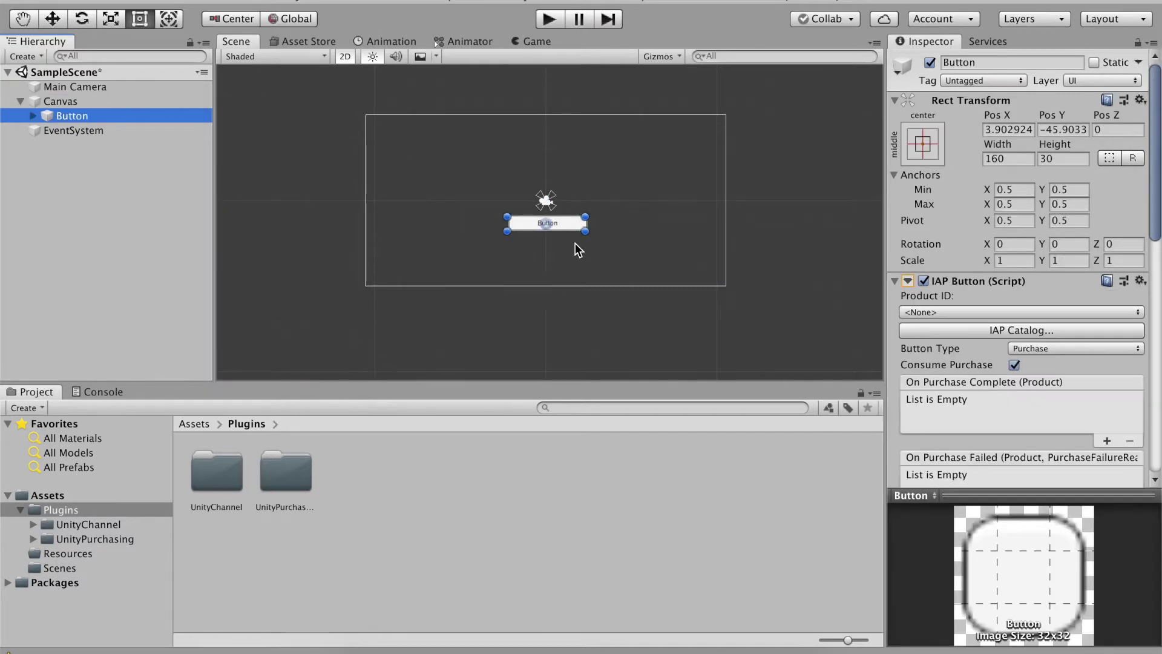
scroll(575, 244, up, 3)
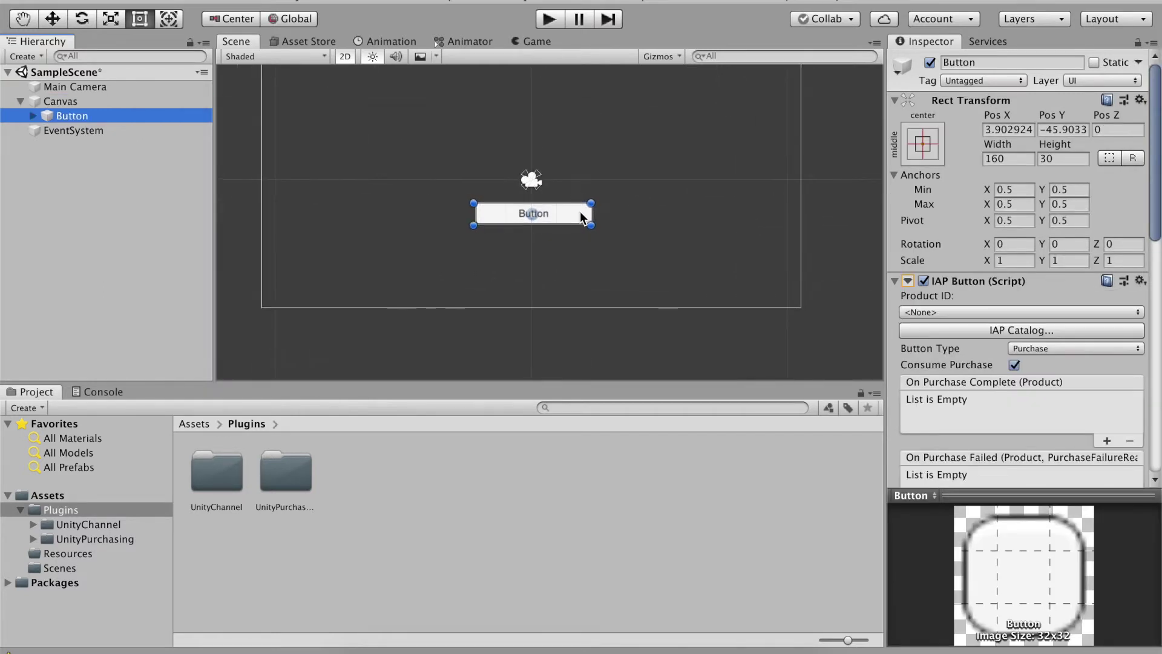
drag(580, 213, 577, 134)
scroll(652, 152, down, 1)
middle_drag(652, 152, 673, 208)
click(1018, 60)
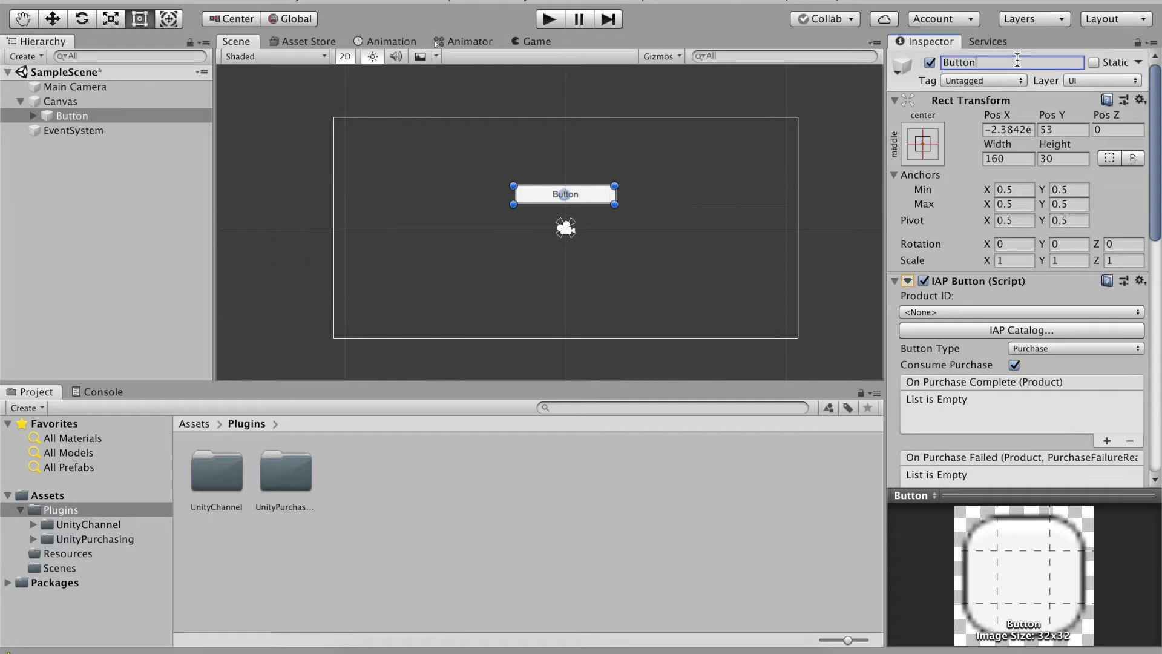
Rename the Button object to TestPurchase
double_click(1008, 65)
text(TestPurchase)
key(Return)
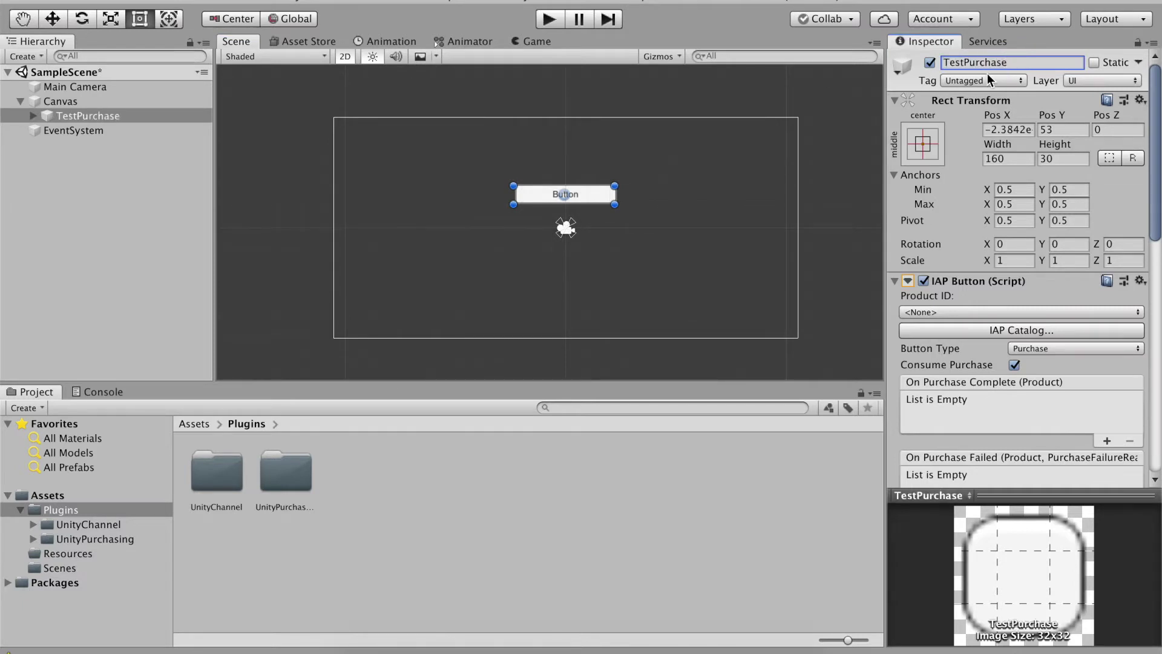
Change the button's child Text label to 'Purchase Example'
click(34, 117)
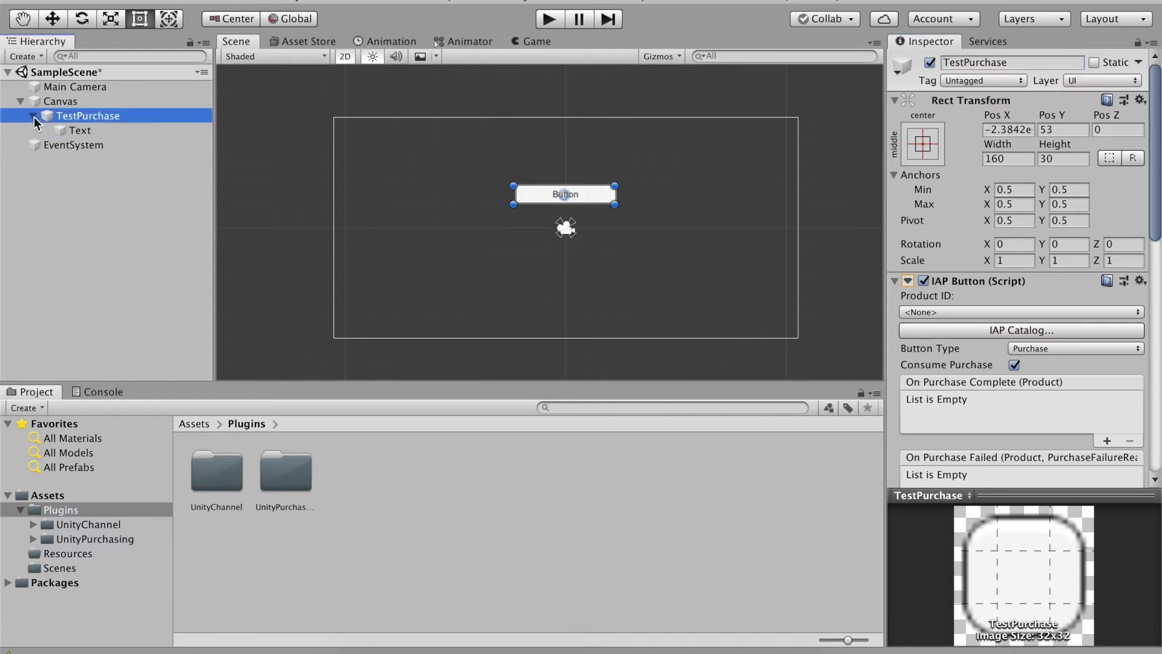
click(82, 132)
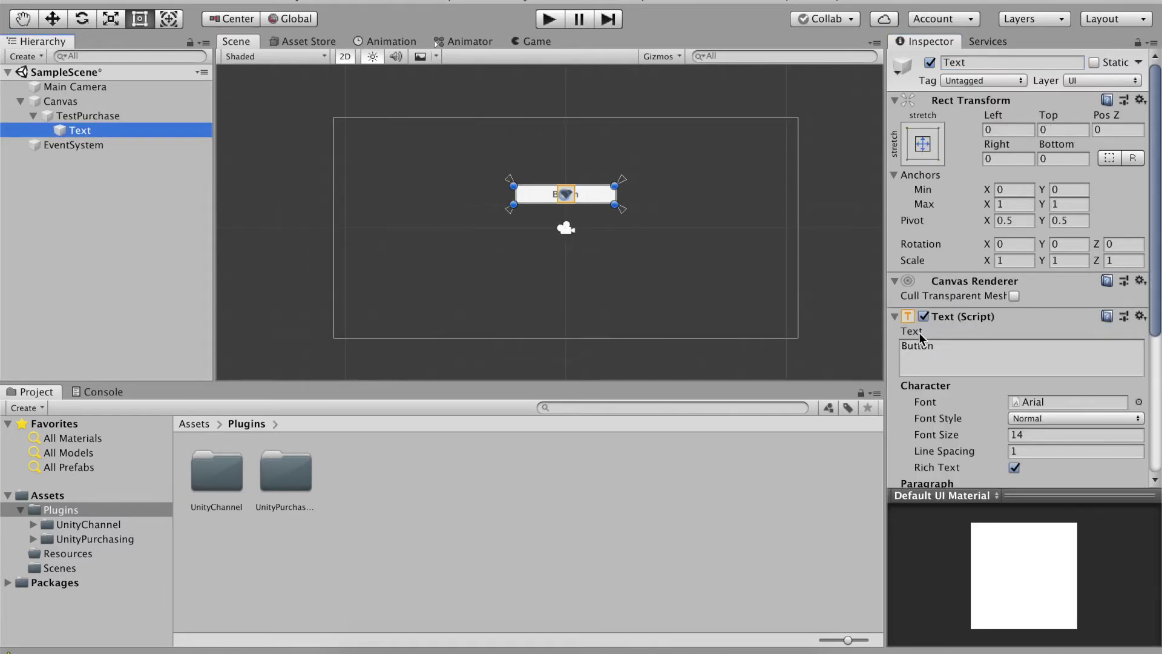
click(923, 348)
text(Purchas)
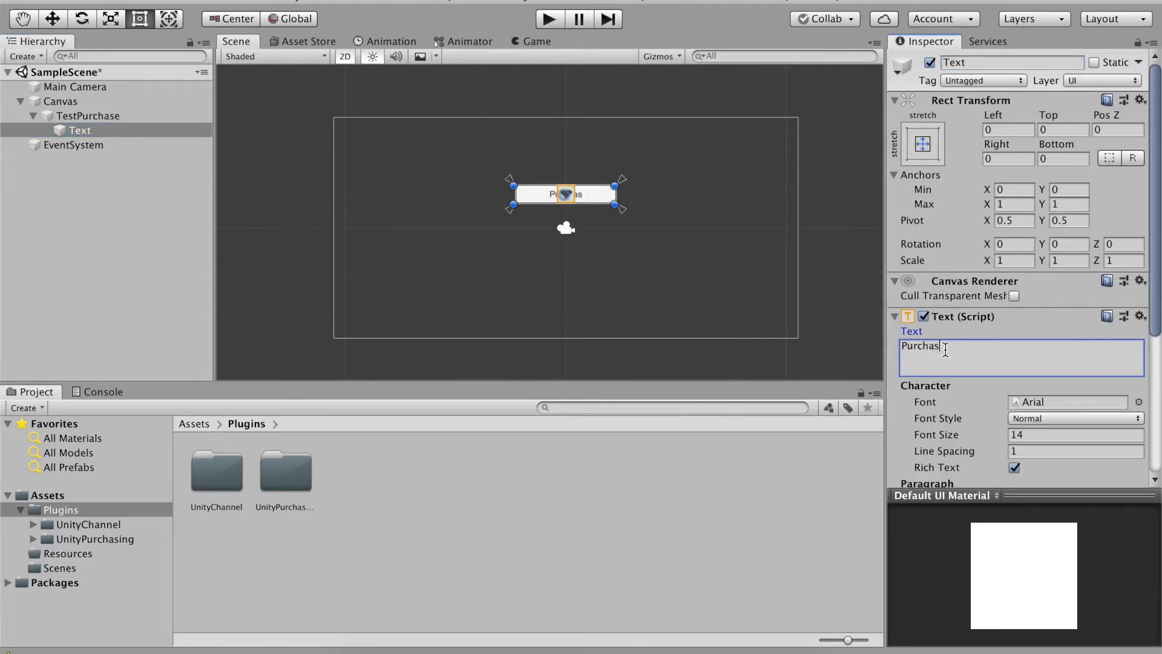
text(e Example)
click(866, 317)
Save the scene with Cmd+S and reselect the TestPurchase button
key(super+s)
scroll(721, 281, up, 2)
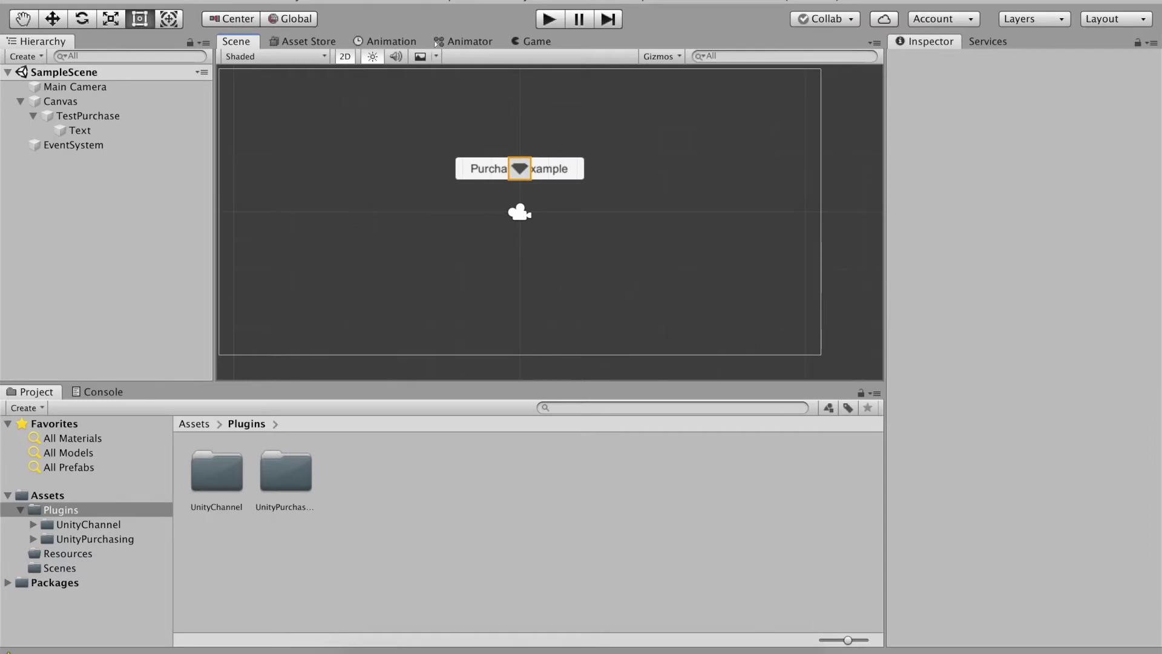
scroll(836, 275, up, 1)
scroll(779, 167, down, 1)
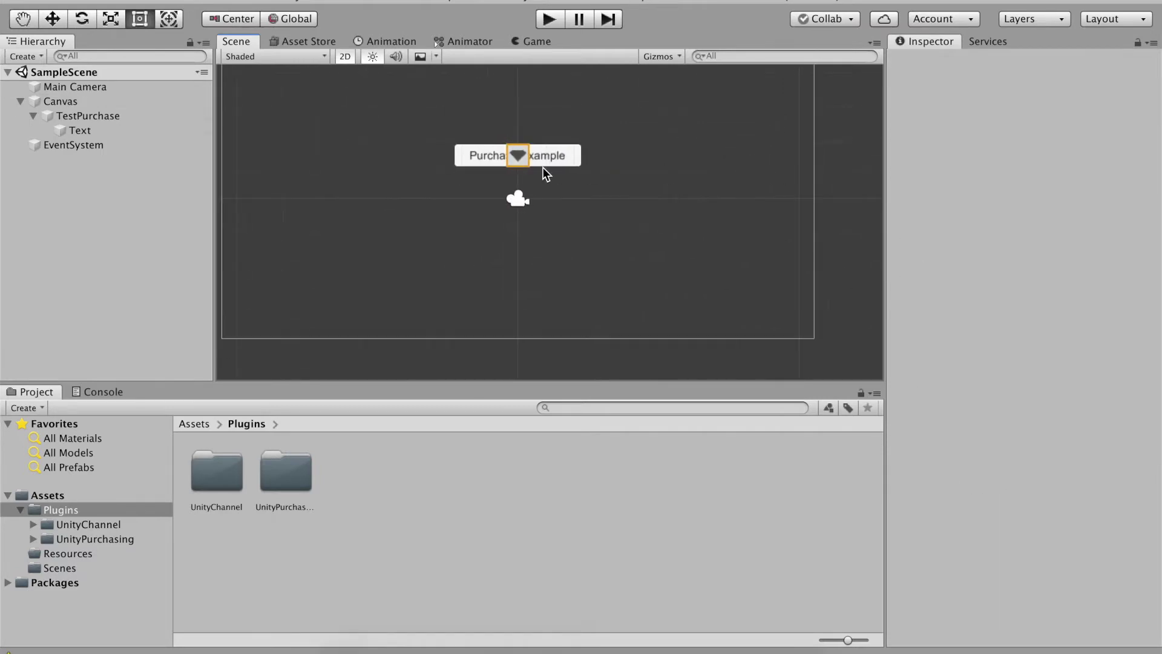
click(546, 157)
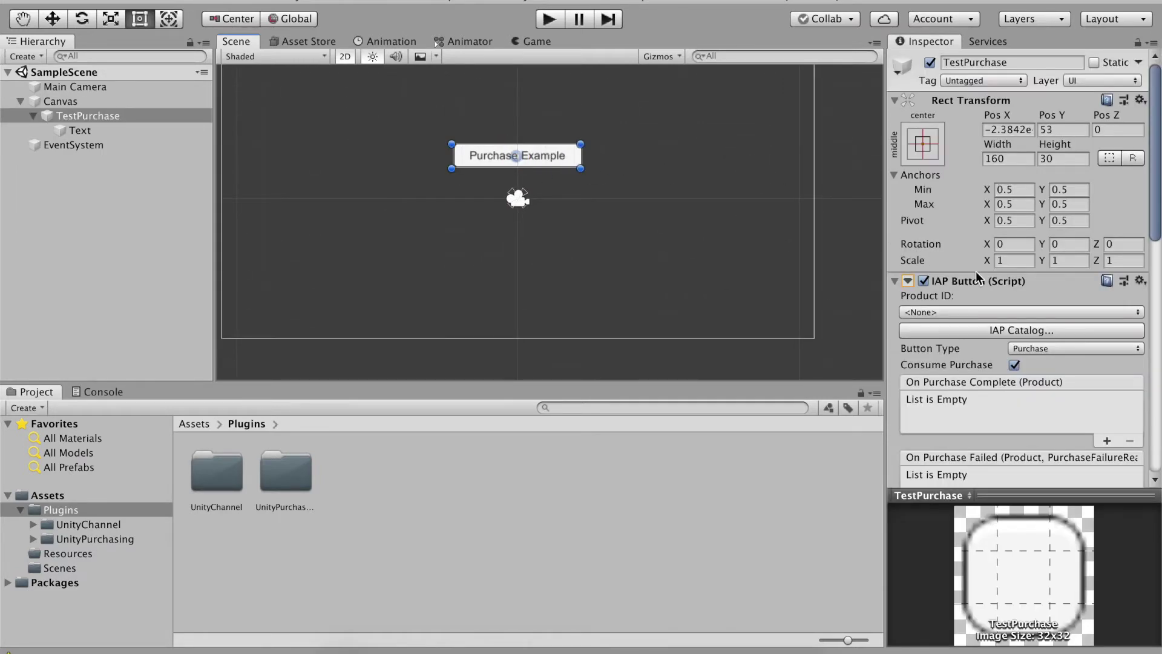
scroll(975, 271, down, 3)
Leave the product ID as None and open the IAP Catalog from the IAP Button inspector
click(1013, 260)
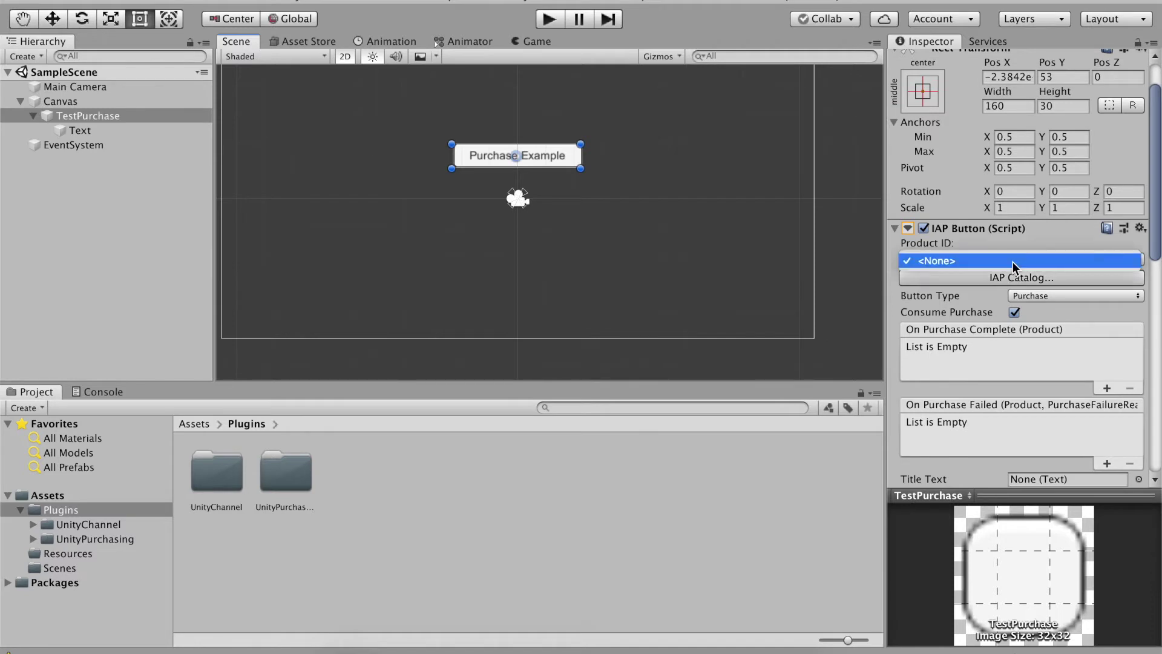
click(1014, 262)
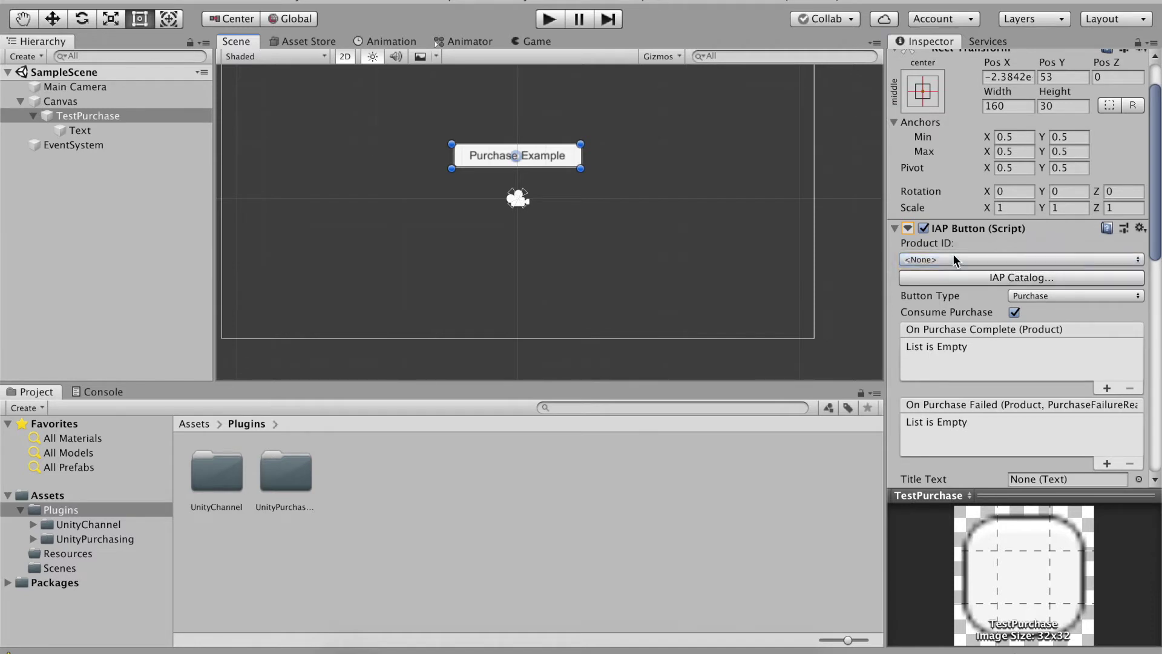
click(1004, 277)
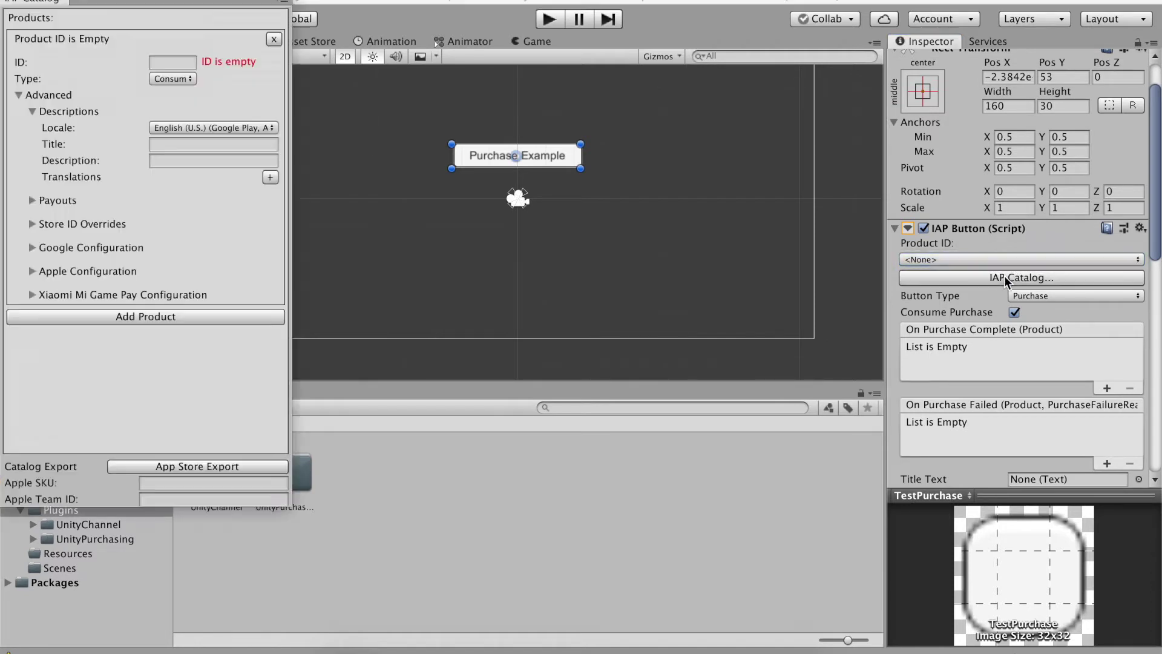
drag(203, 3, 343, 67)
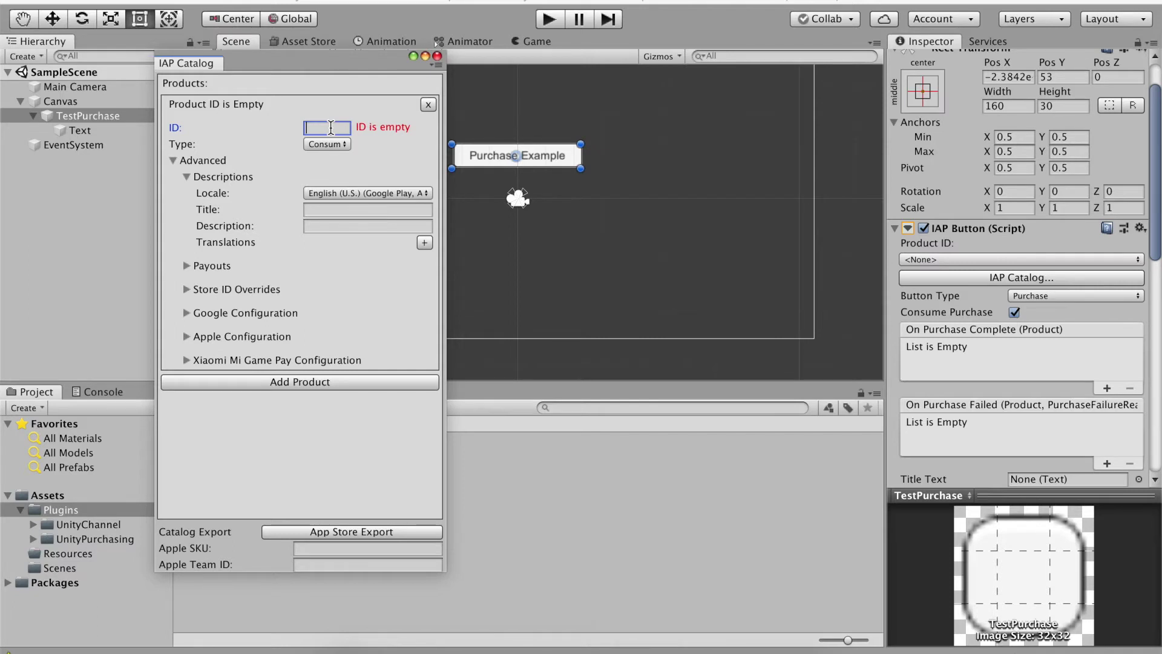
Enter product ID purchase1 and keep its type as Consumable
text(purchase1)
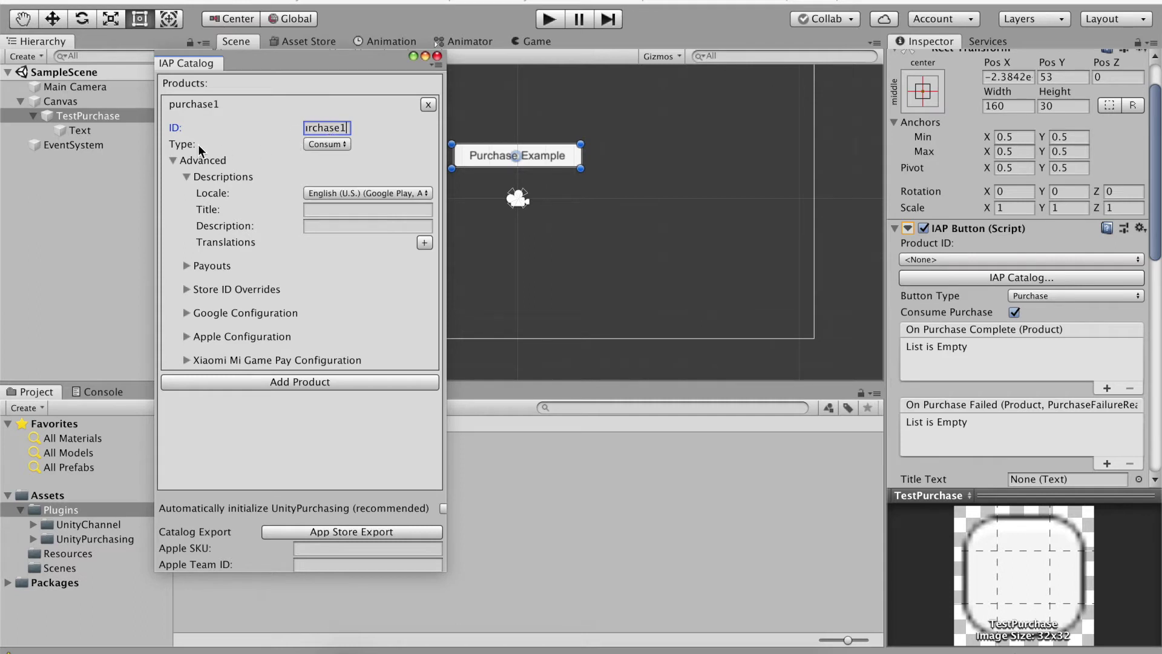
click(322, 130)
click(333, 146)
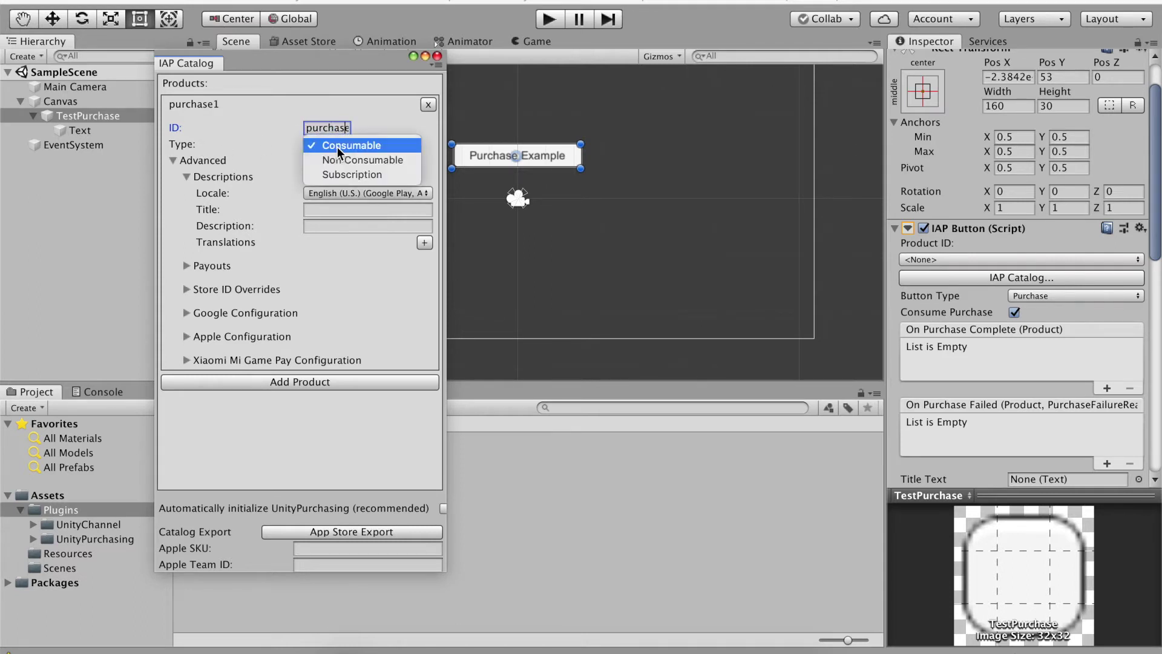
click(372, 146)
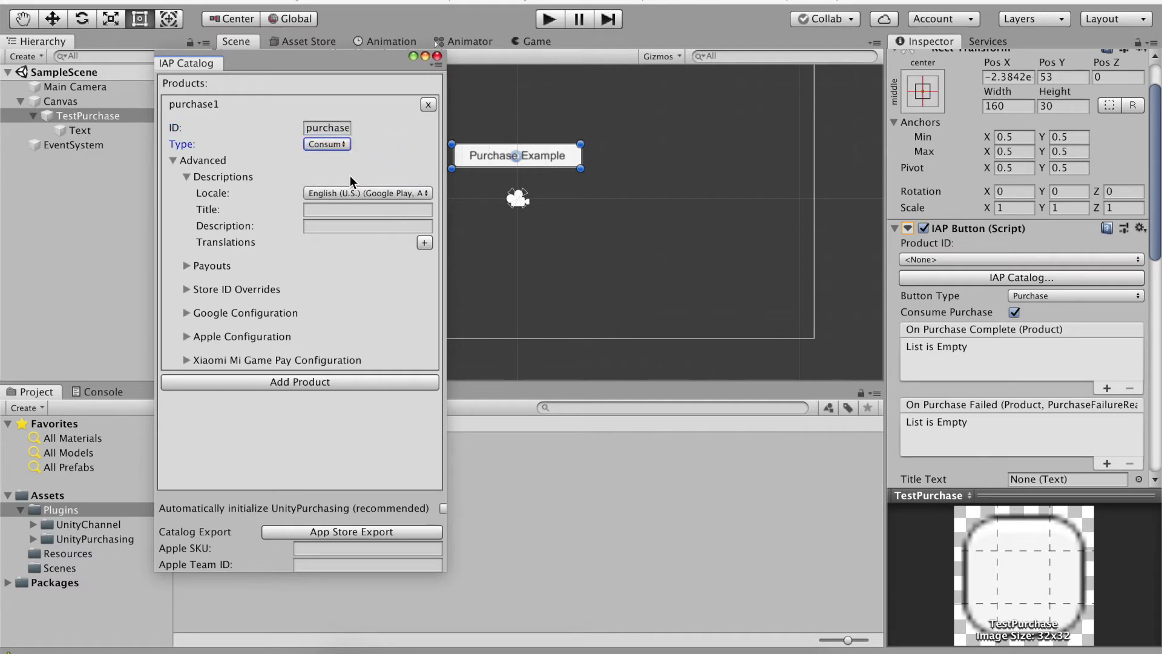
drag(328, 56, 413, 56)
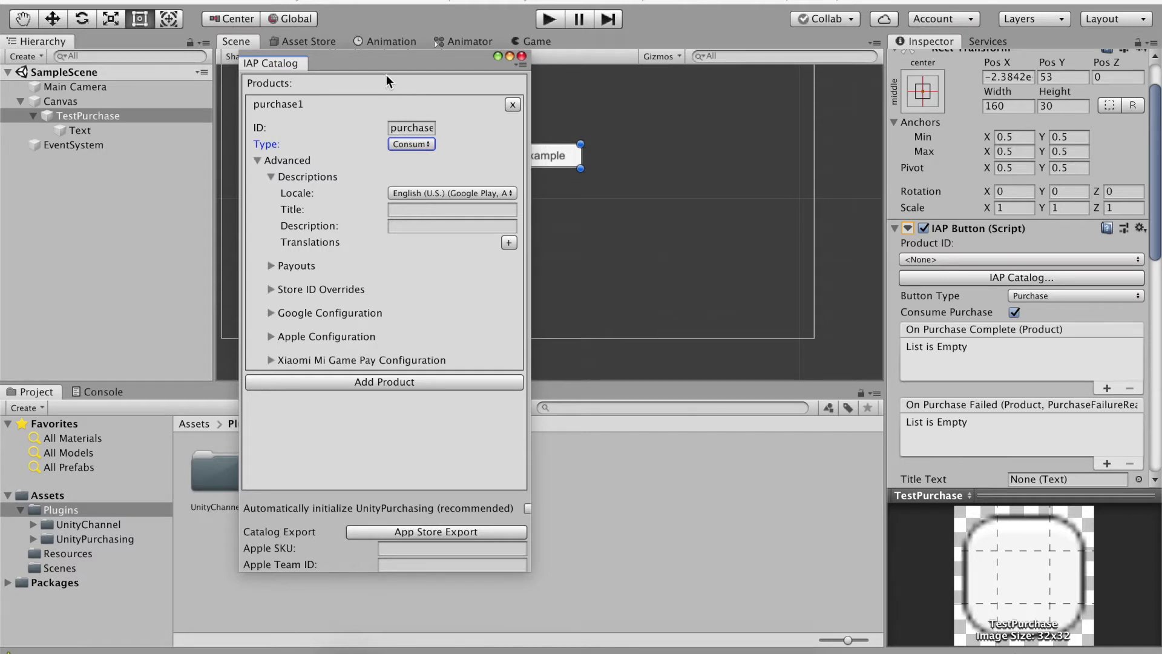
drag(386, 74, 345, 101)
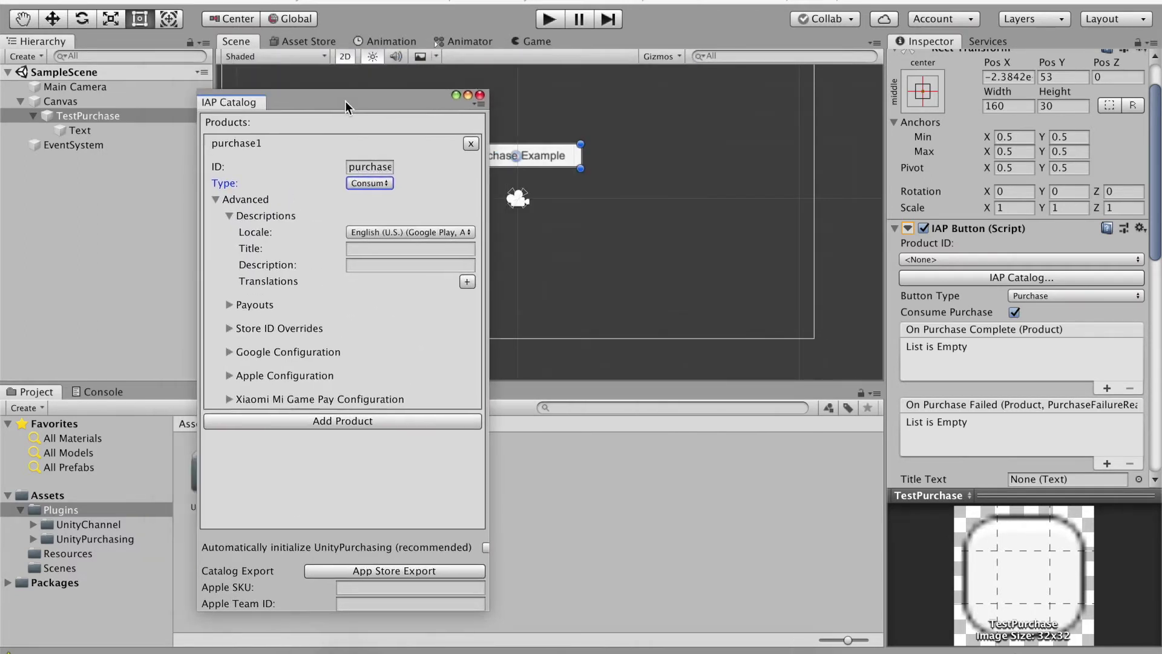
click(376, 190)
click(376, 188)
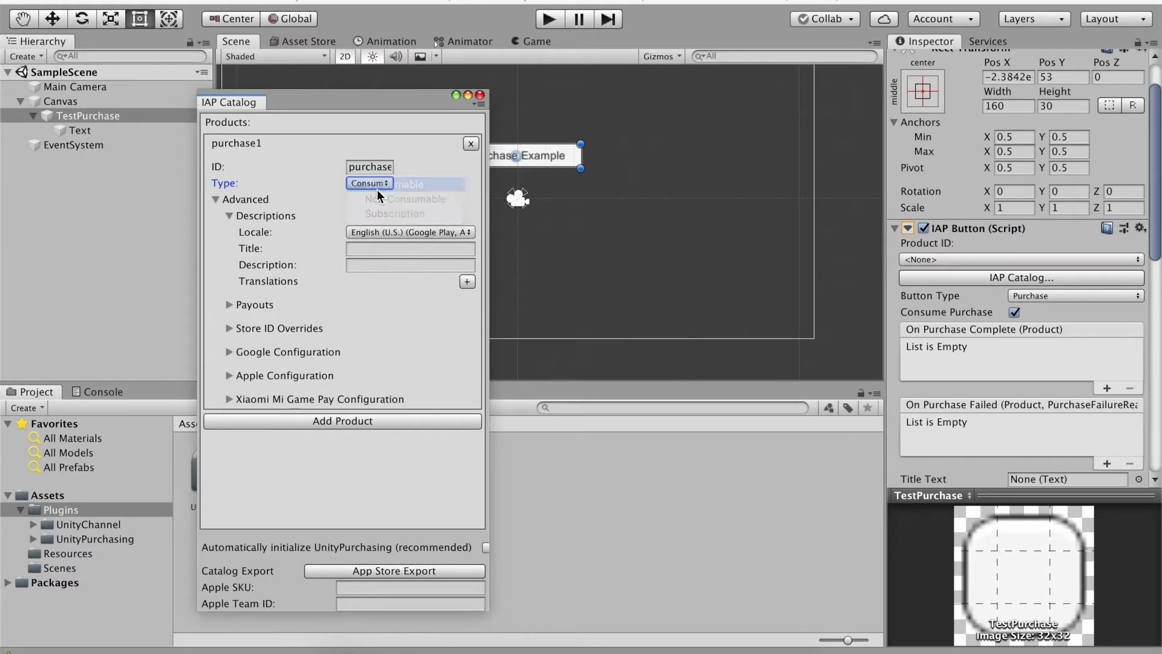
Give purchase1 the title titlePurchase and a placeholder description
click(376, 247)
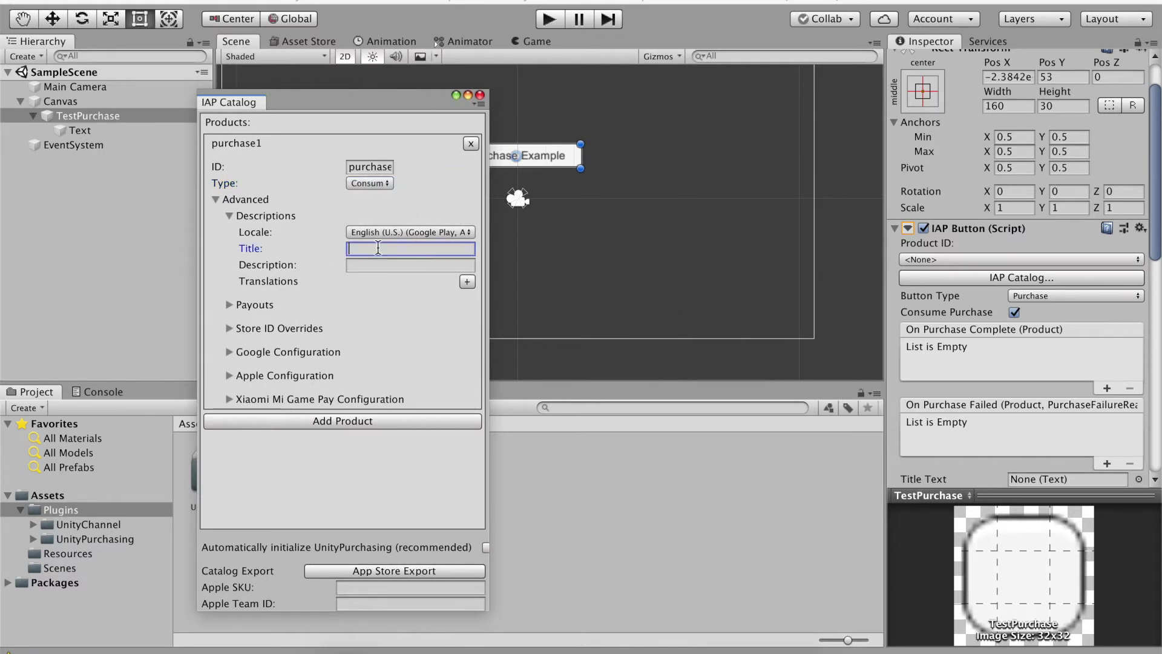
text(titlePurchase)
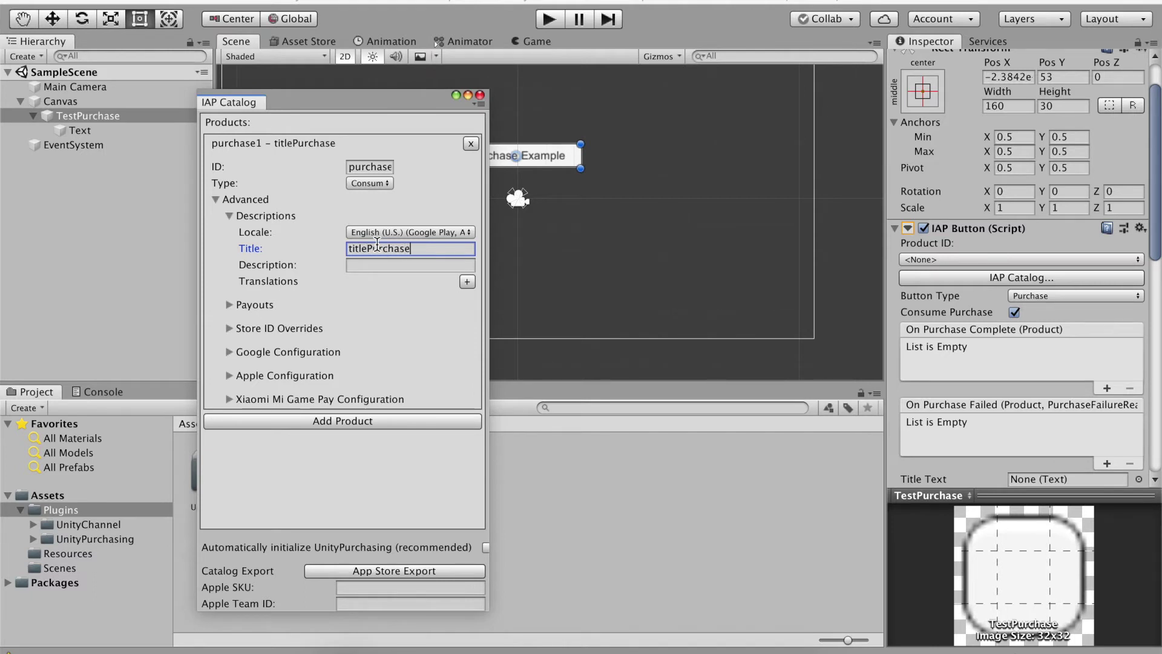
click(424, 266)
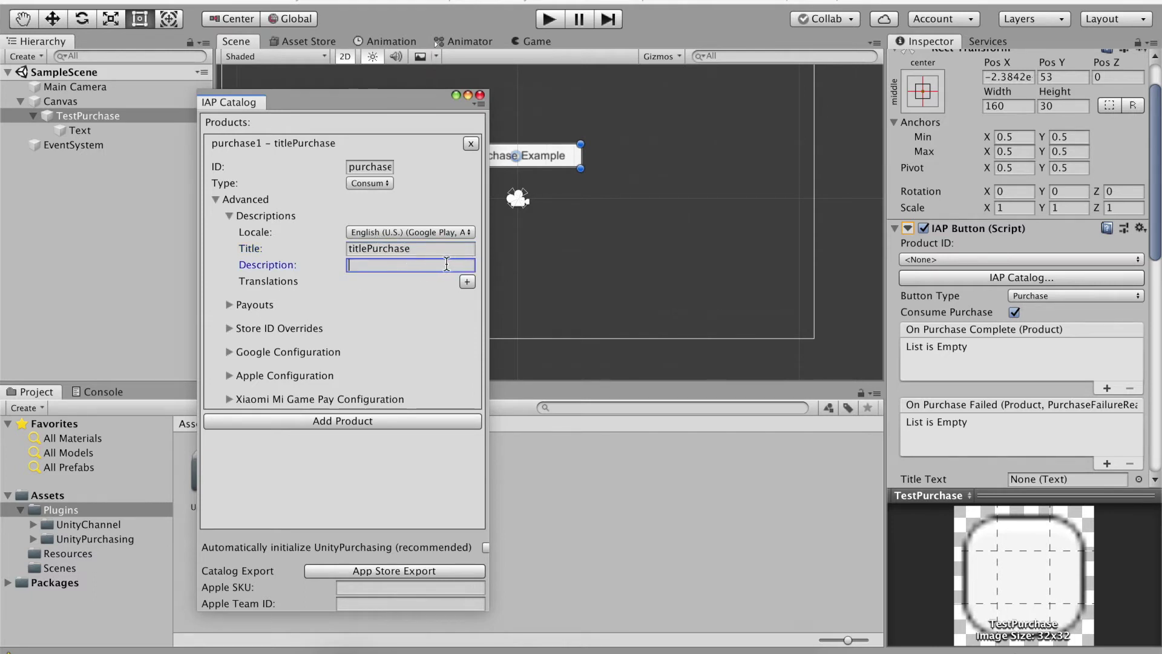
text(irjrijrti4i)
Set the Apple price tier to Tier 1 - USD 0.99 and the Google price to 0.99
click(230, 376)
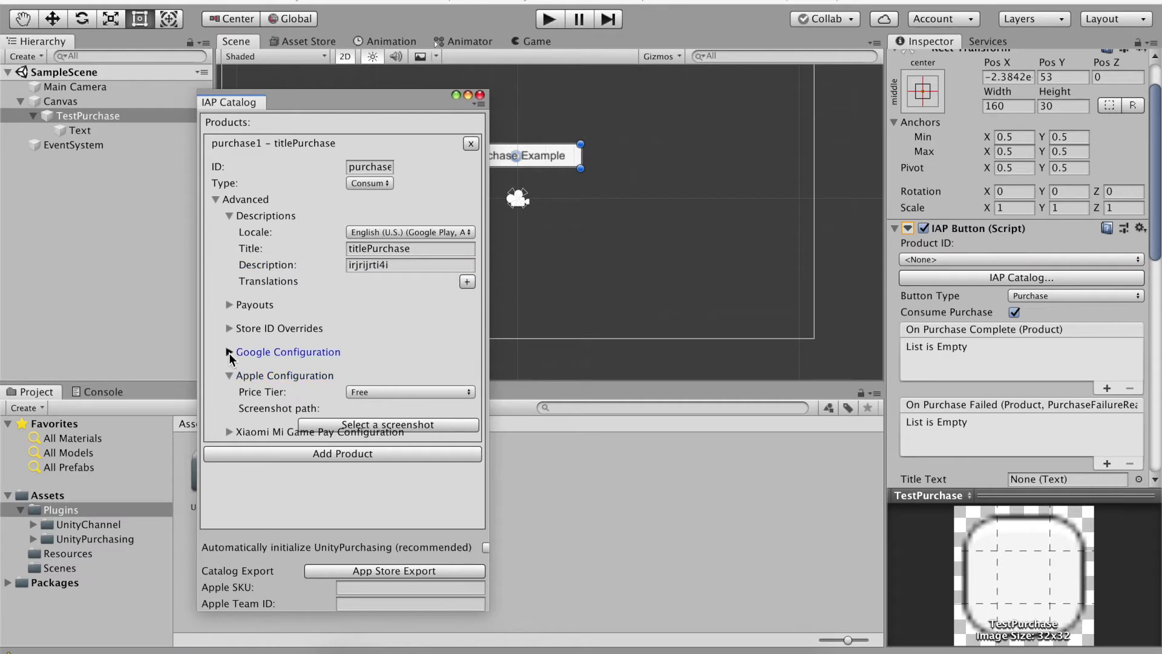
click(230, 355)
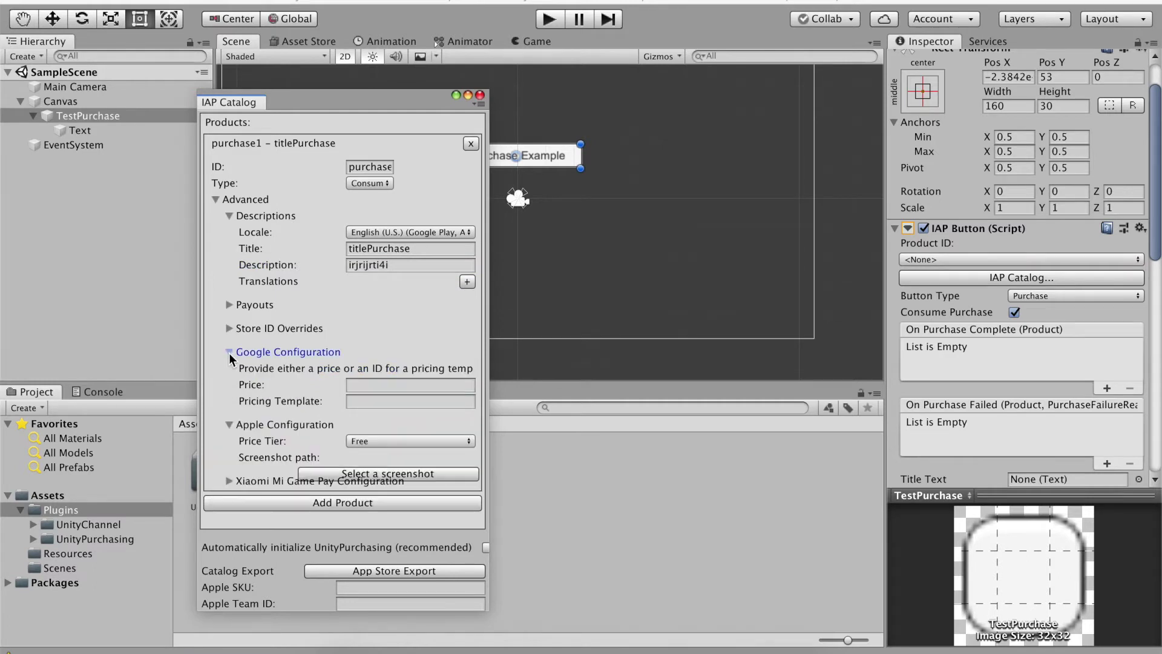
click(415, 443)
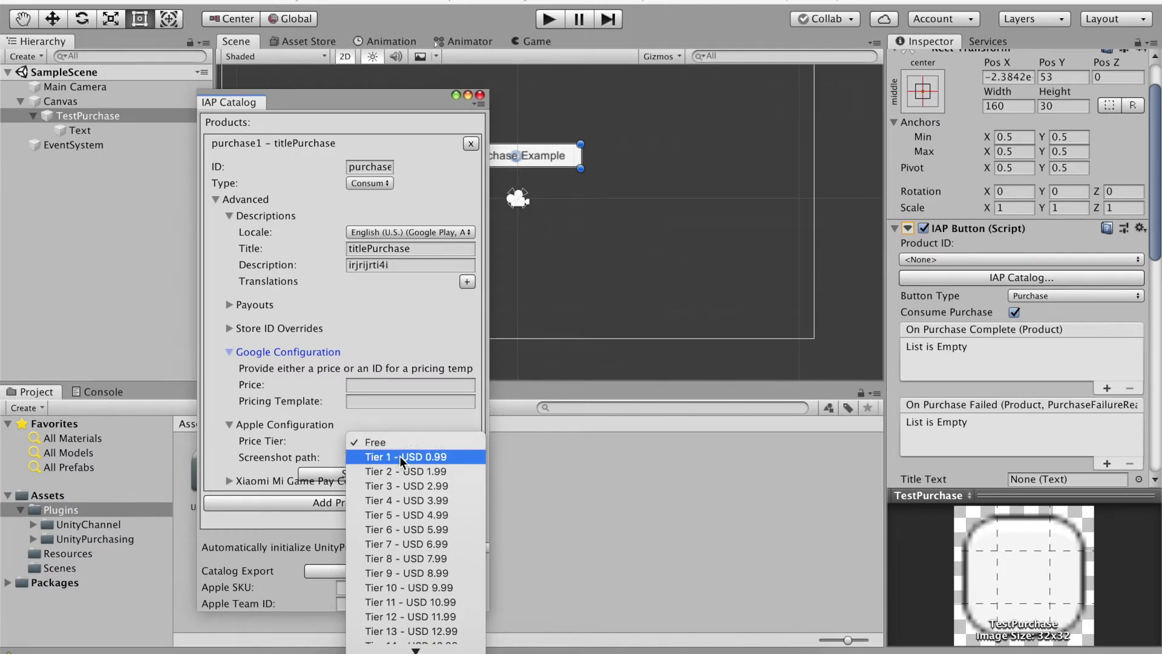
click(399, 457)
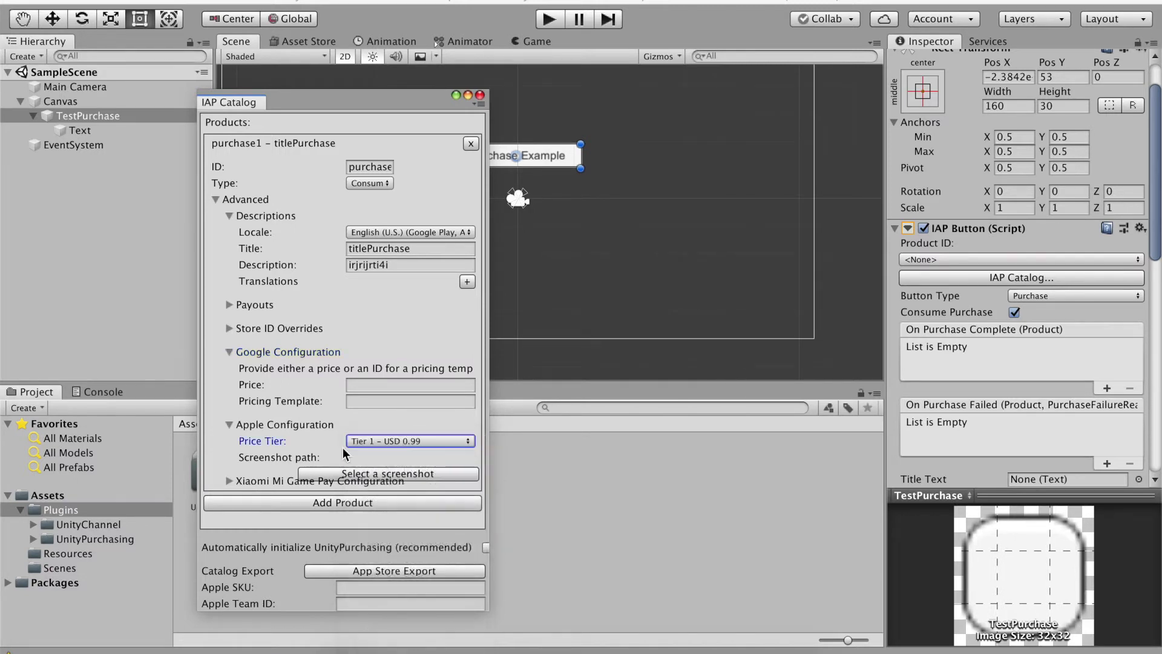
click(377, 381)
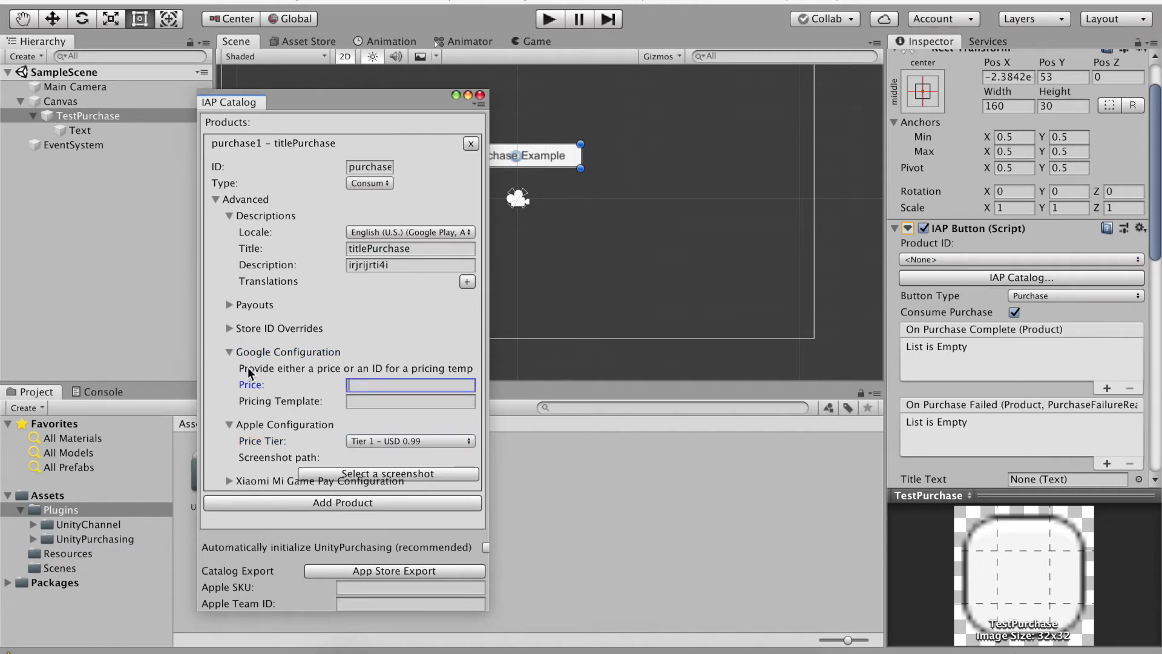
text(0.99)
click(362, 402)
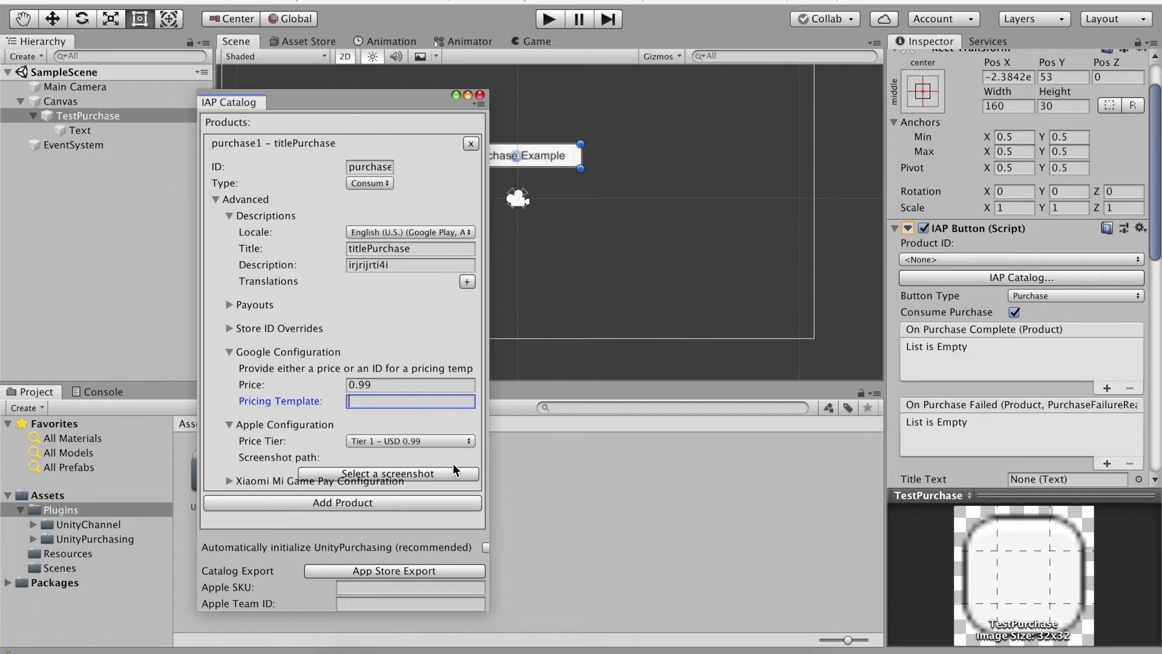
drag(484, 462, 517, 465)
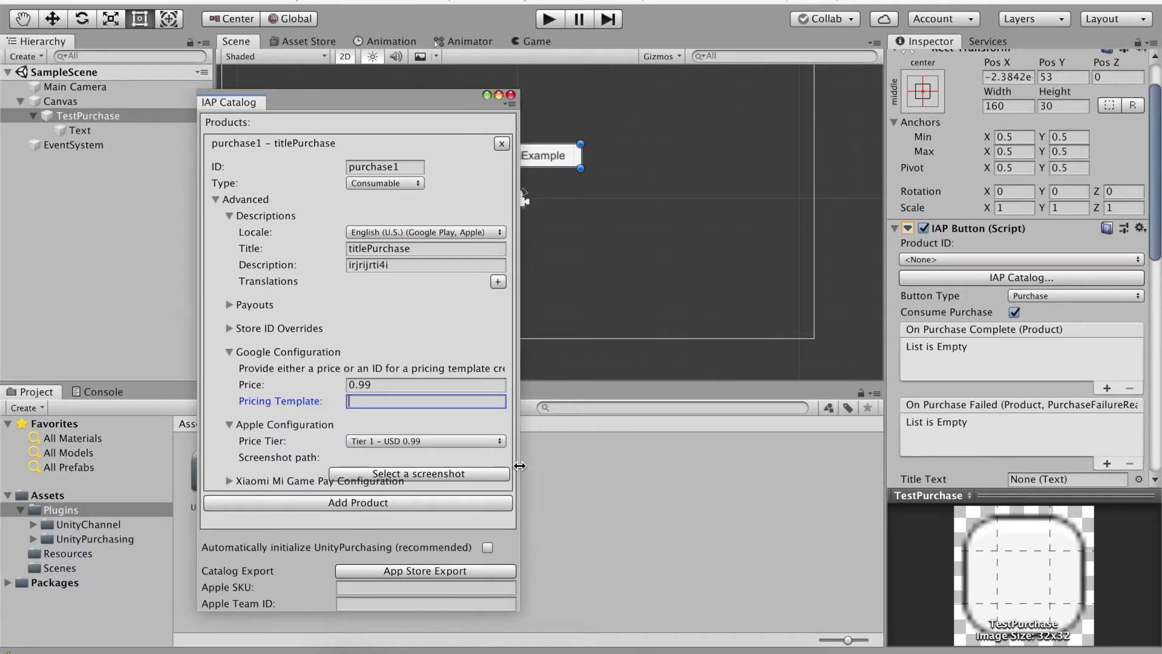
Tick 'Automatically initialize UnityPurchasing (recommended)' in the IAP Catalog
mouse_move(359, 547)
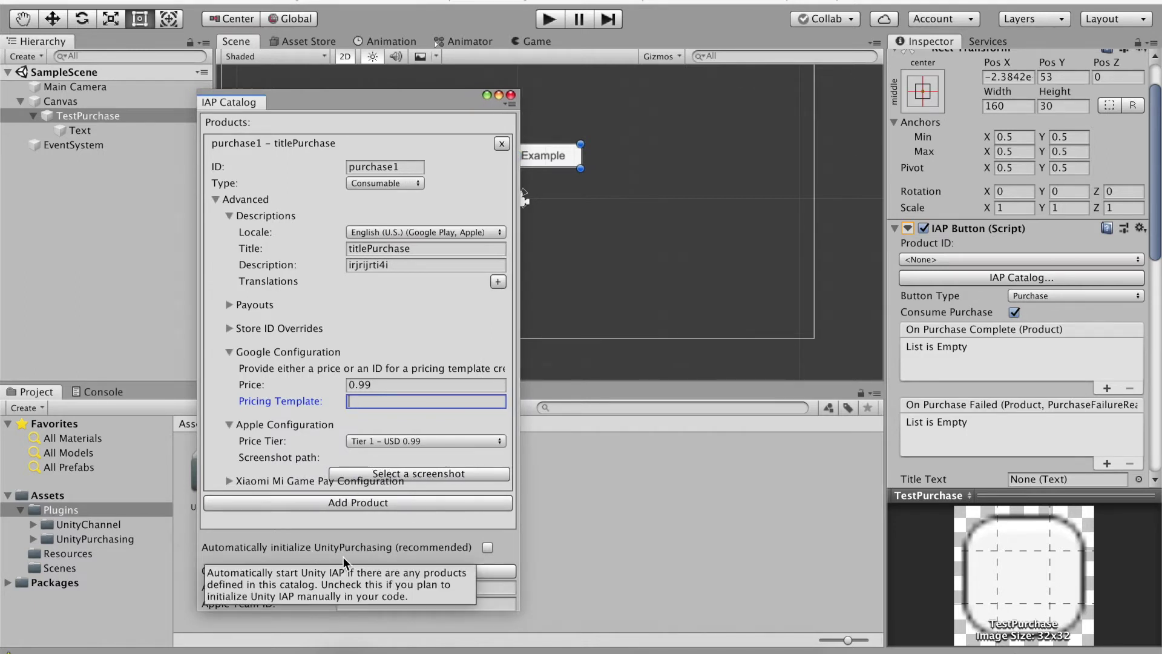
click(488, 548)
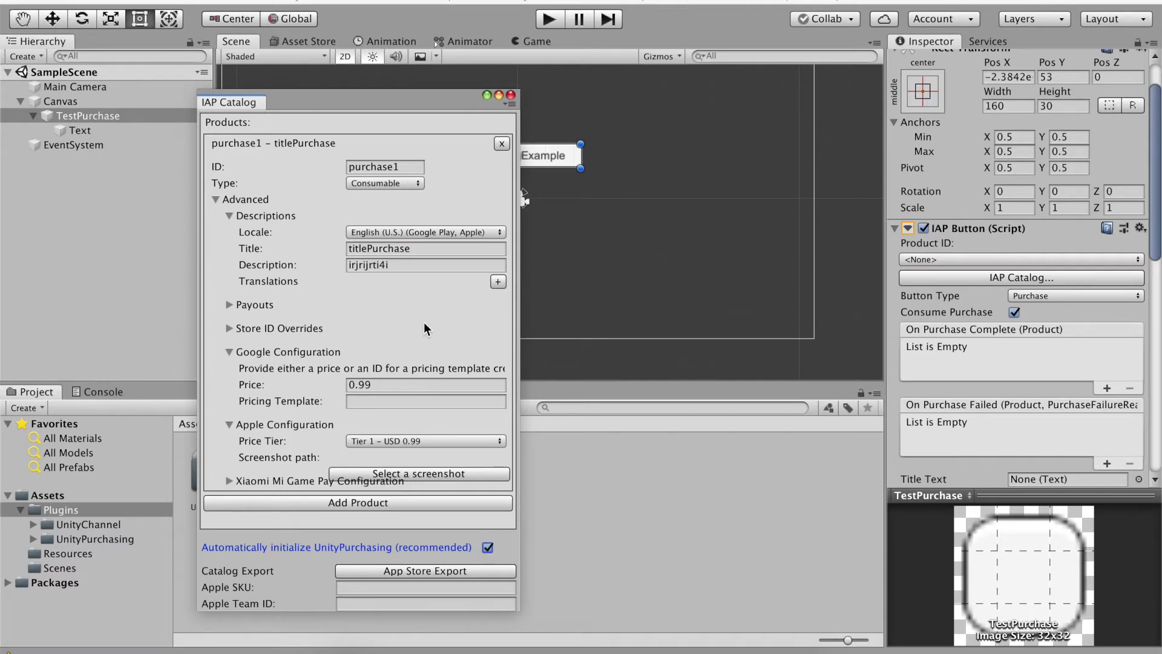
drag(376, 99, 505, 100)
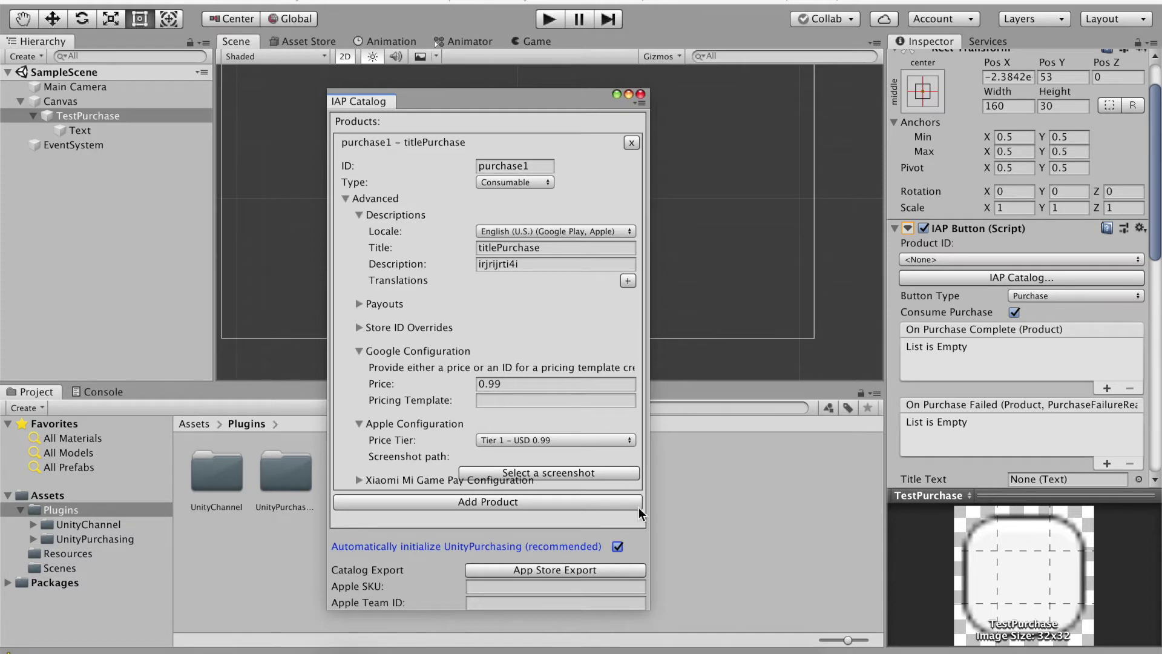
Click into the Apple Team ID field and reposition the IAP Catalog window up and left
click(561, 603)
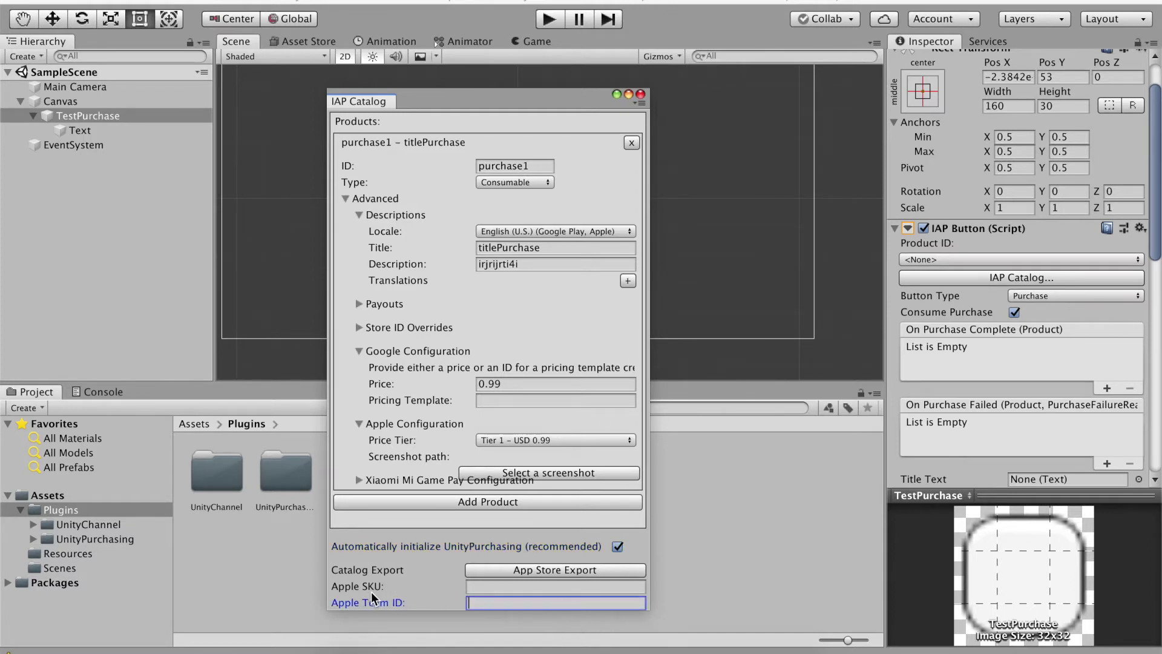
mouse_move(557, 103)
mouse_down()
mouse_move(593, 101)
mouse_move(567, 100)
mouse_up()
key(XF86MonBrightnessUp)
key(XF86MonBrightnessUp)
key(XF86MonBrightnessUp)
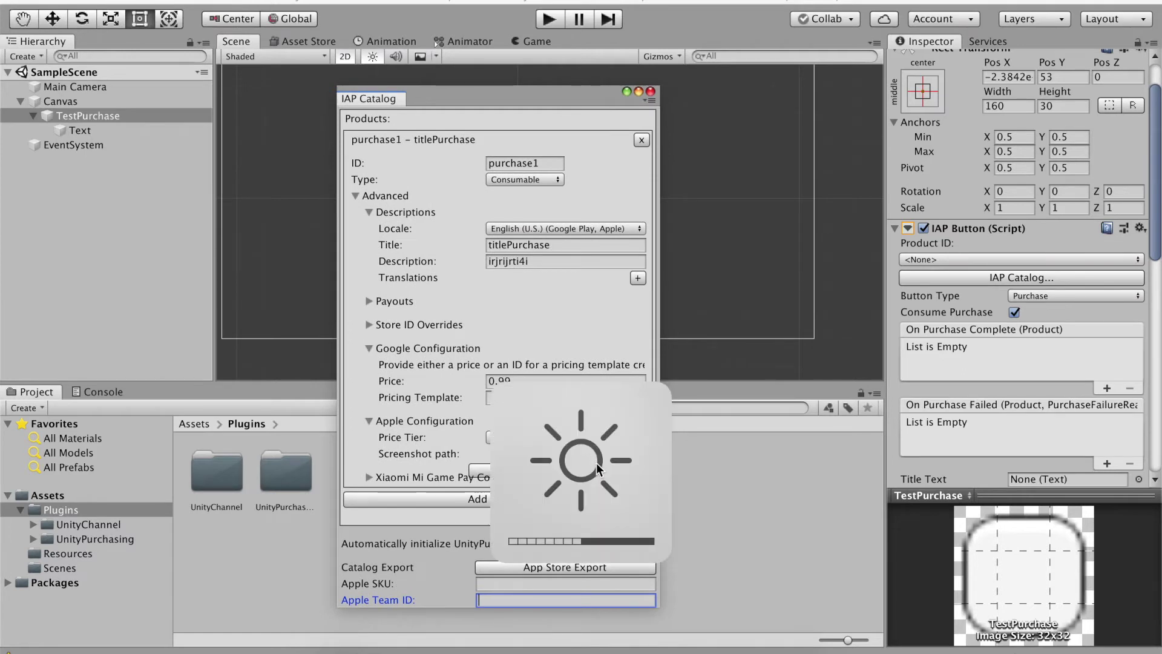
drag(533, 102, 345, 81)
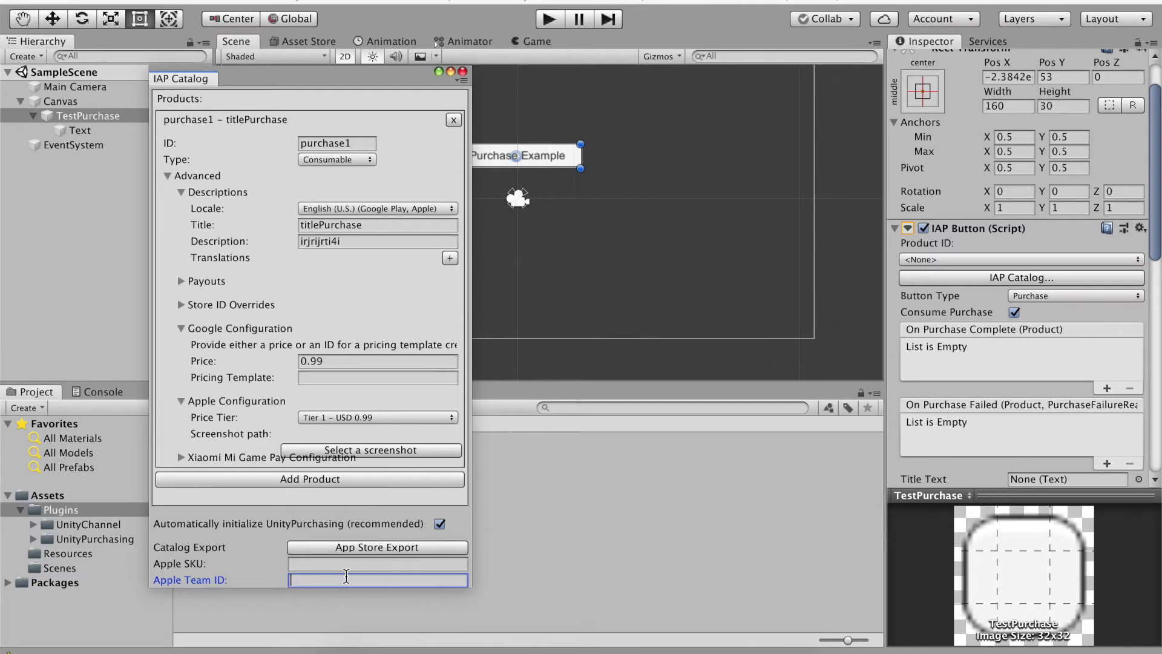
drag(303, 82, 340, 97)
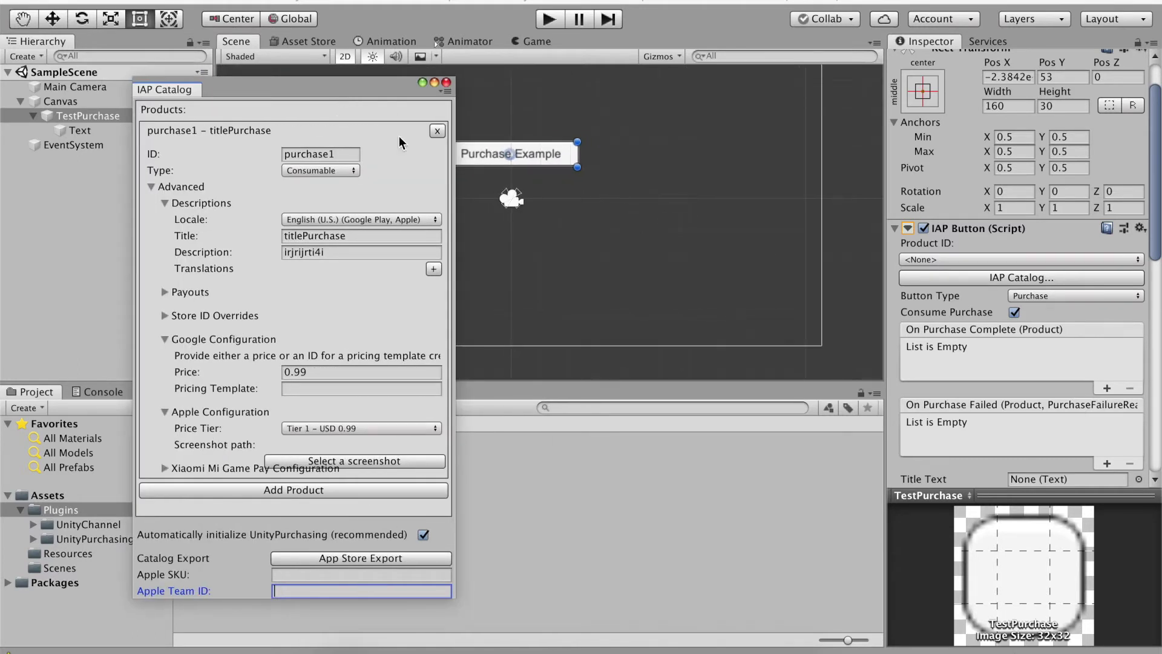
drag(314, 86, 253, 34)
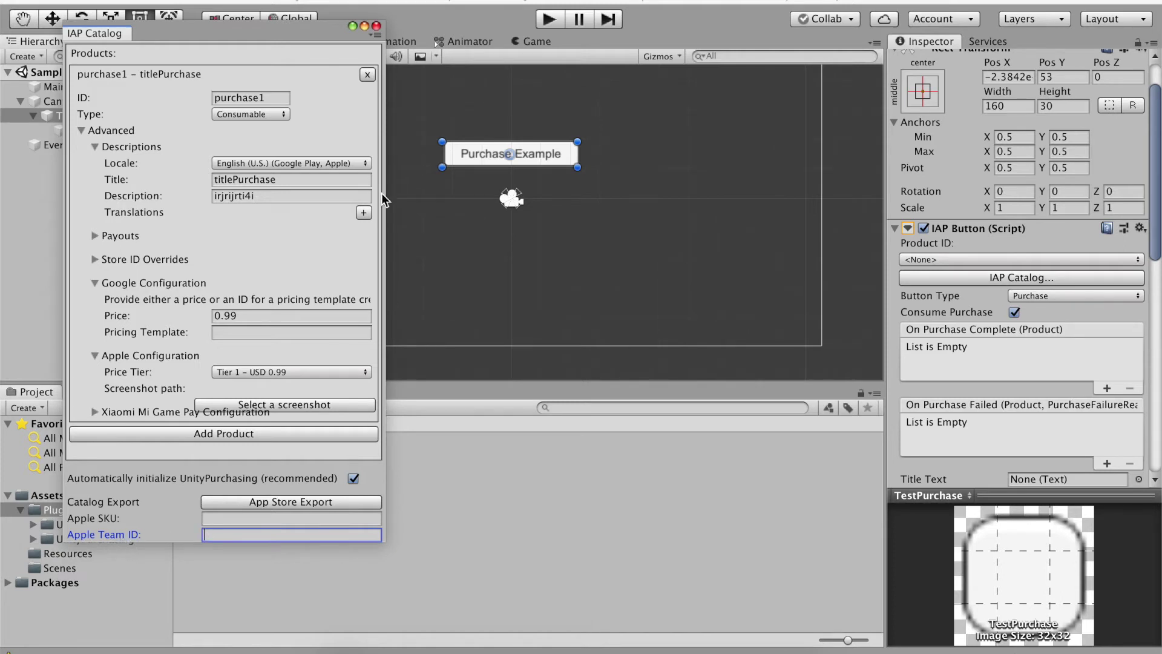
Close the IAP Catalog and set the TestPurchase IAP Button's Product ID to purchase1
click(376, 26)
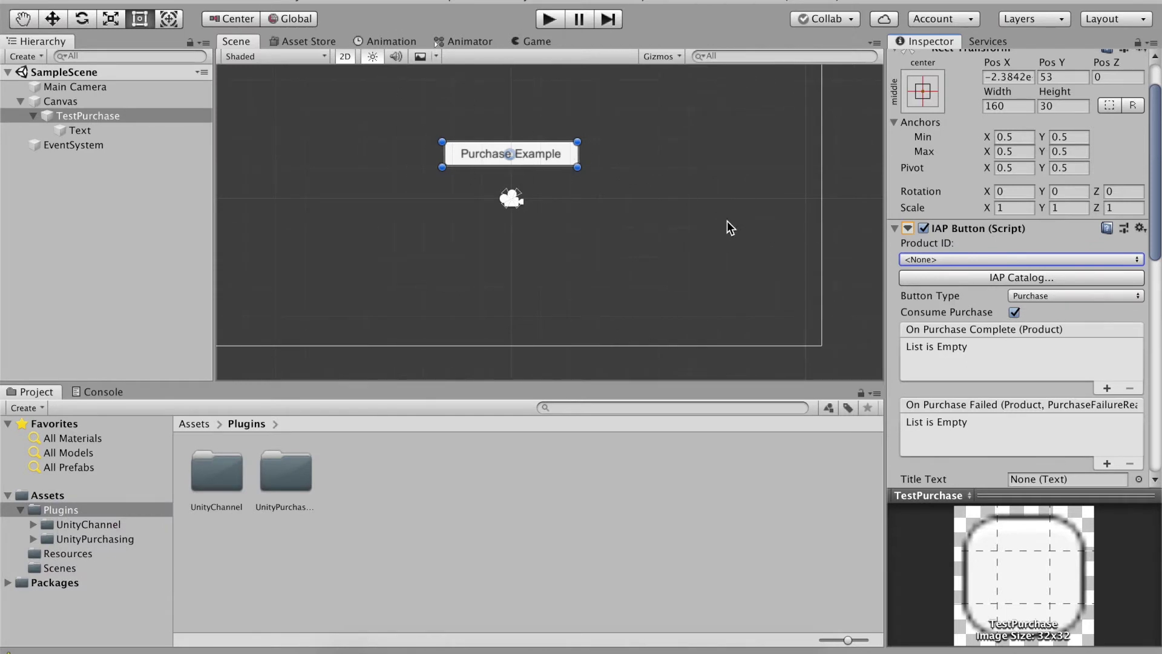
click(964, 259)
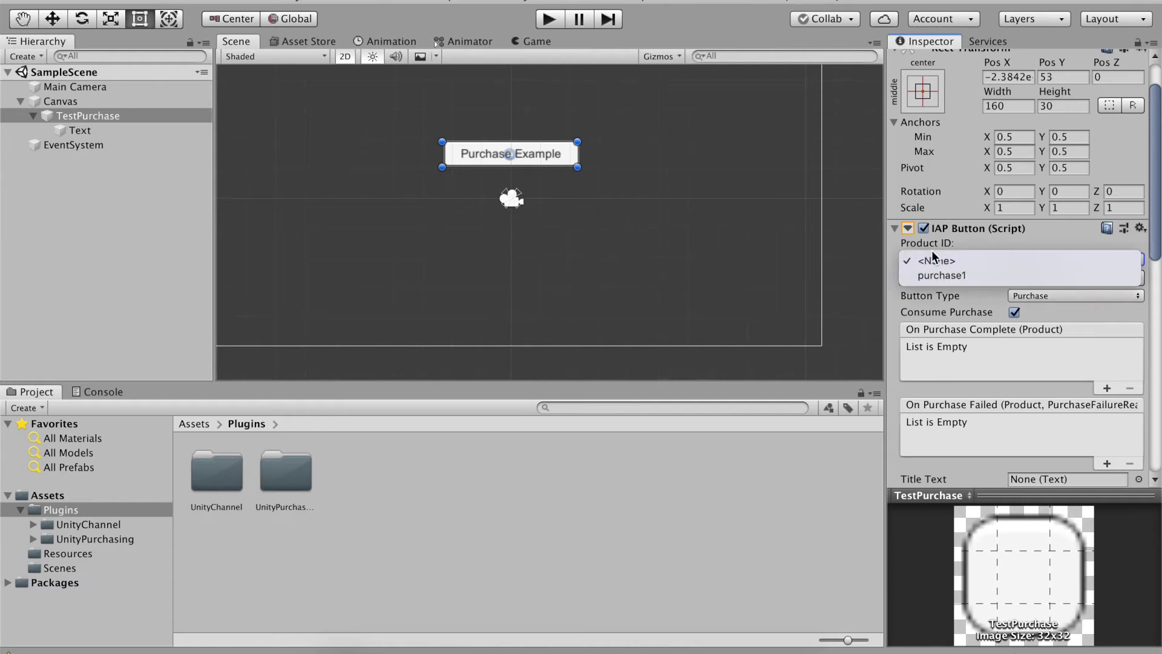
click(973, 274)
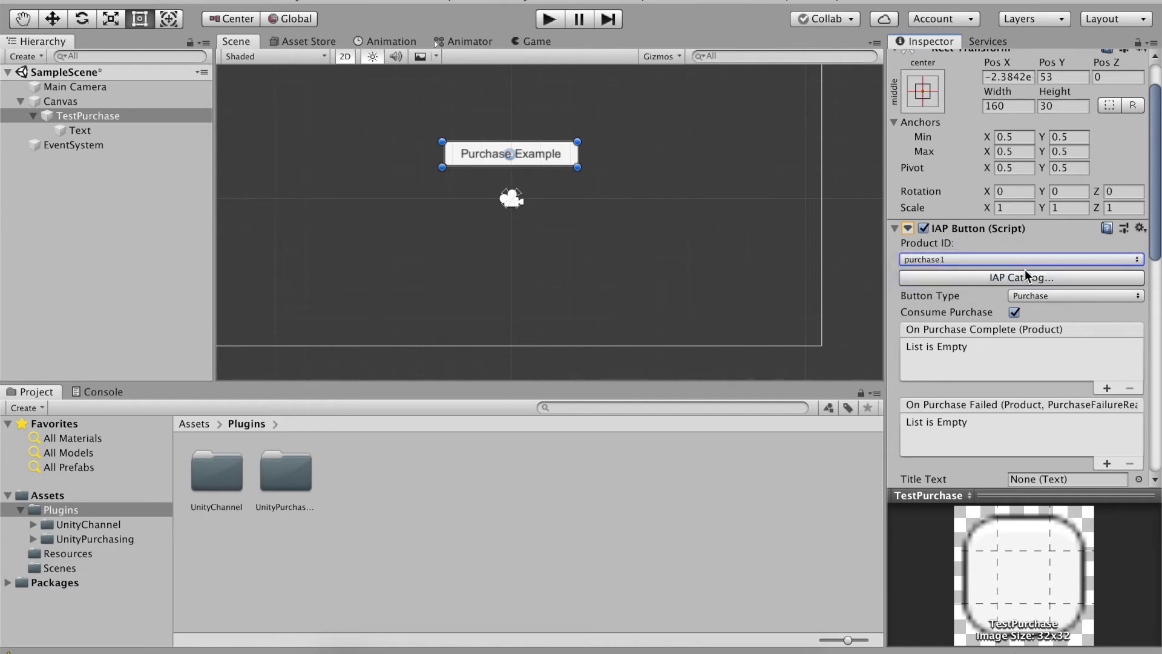
scroll(781, 263, down, 2)
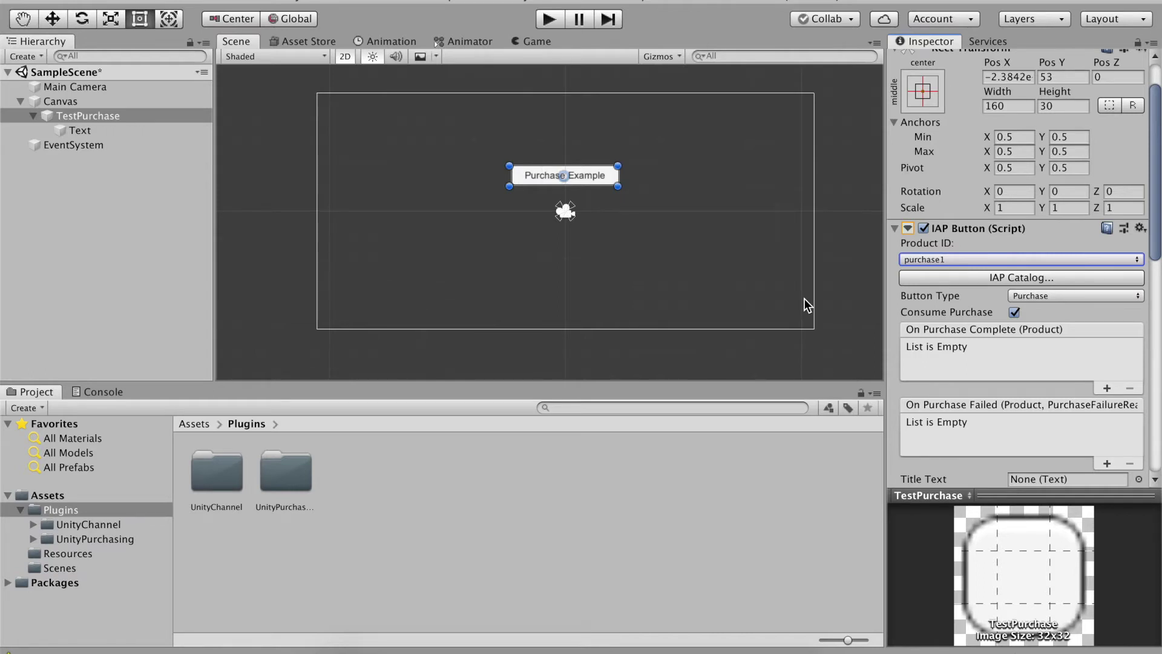
Deselect TestPurchase and dismiss the Hierarchy creation menu without adding anything
click(41, 227)
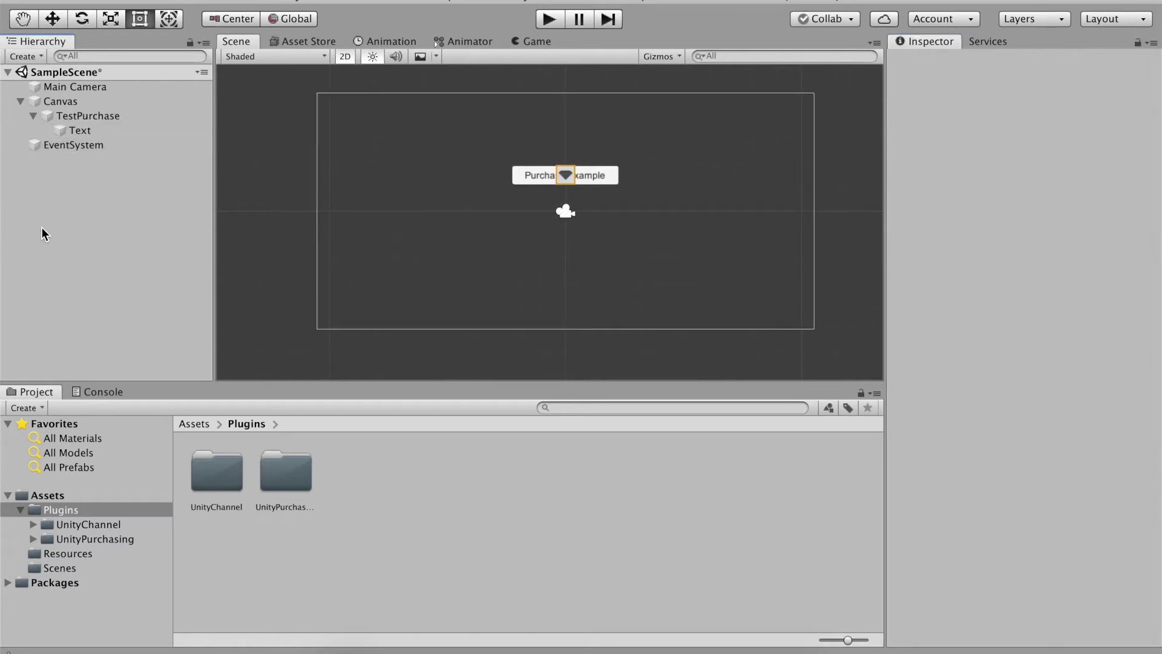
right_click(41, 227)
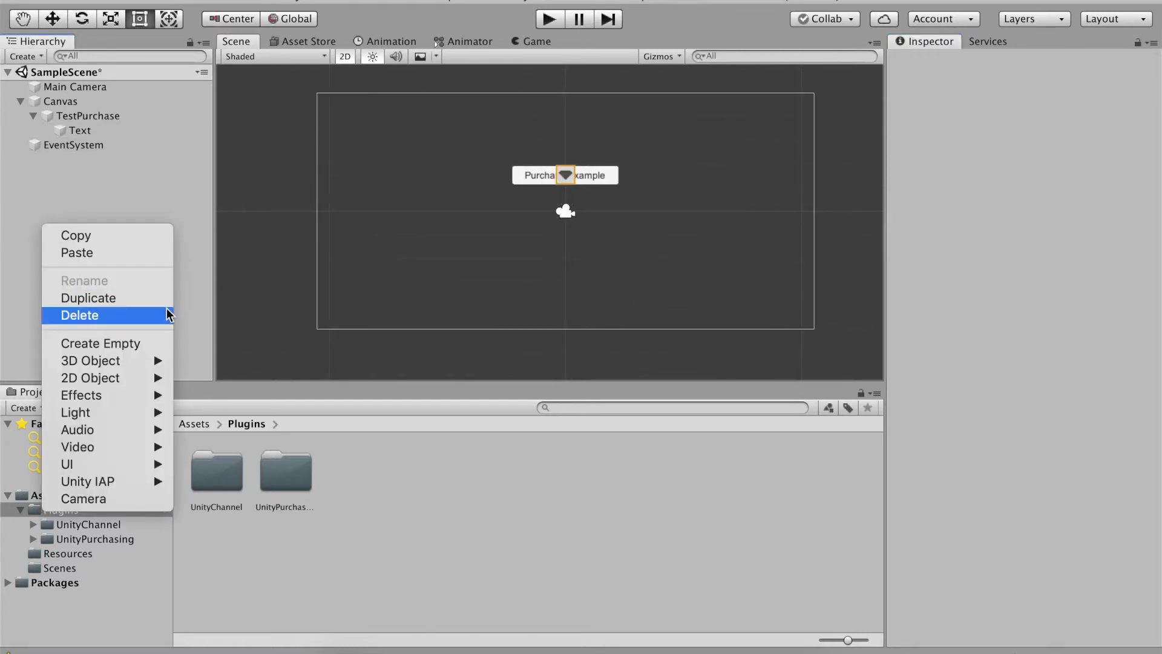
mouse_move(110, 464)
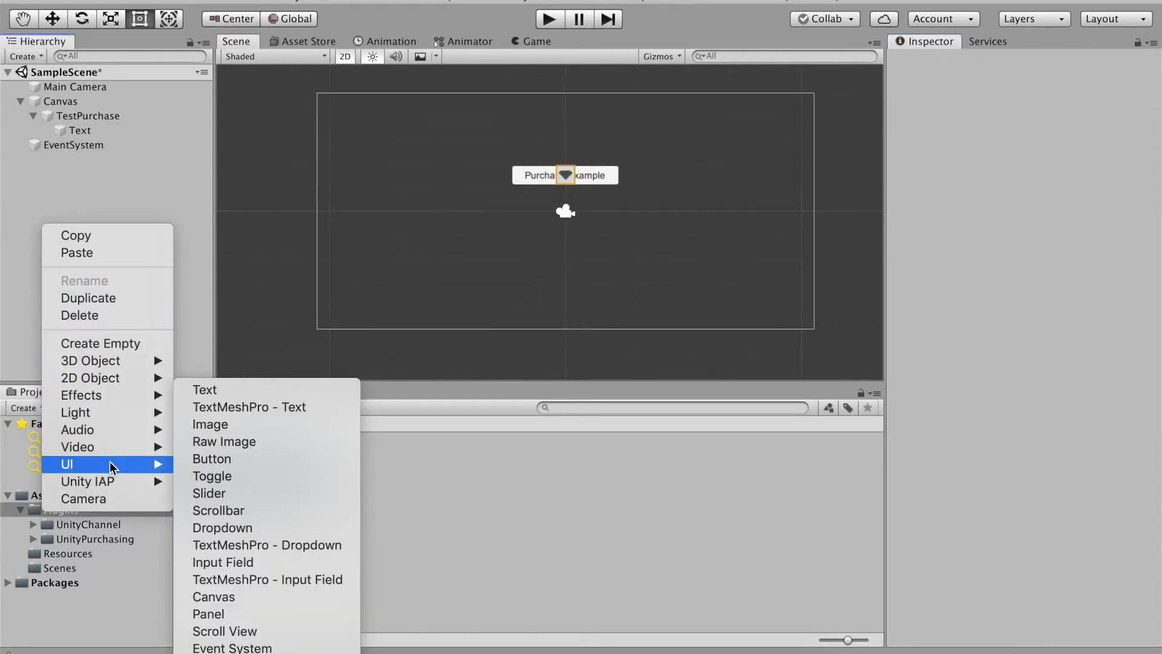
click(181, 270)
Select Main Camera and add a new script component named PurchaseScript
click(111, 87)
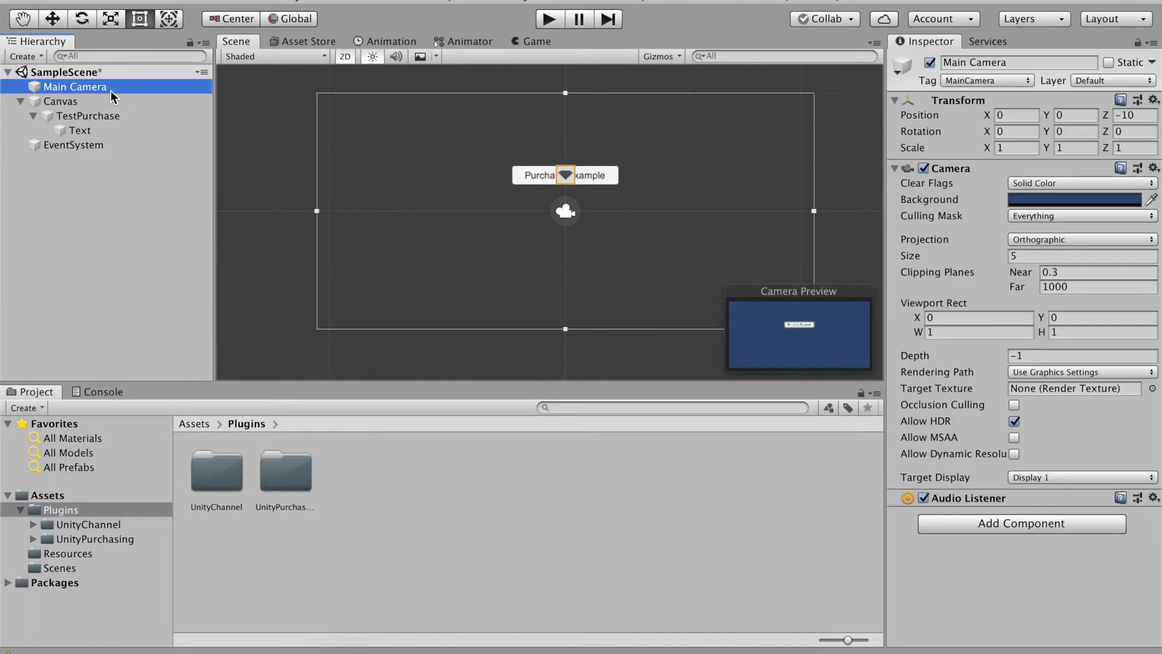
click(1001, 524)
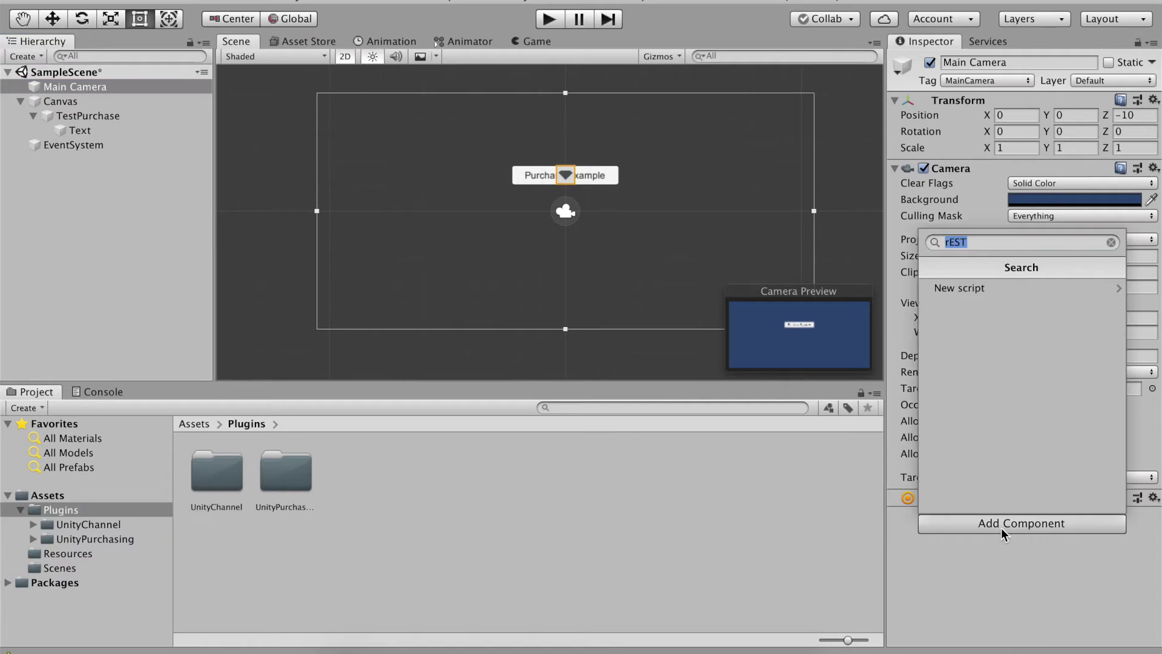
key(BackSpace)
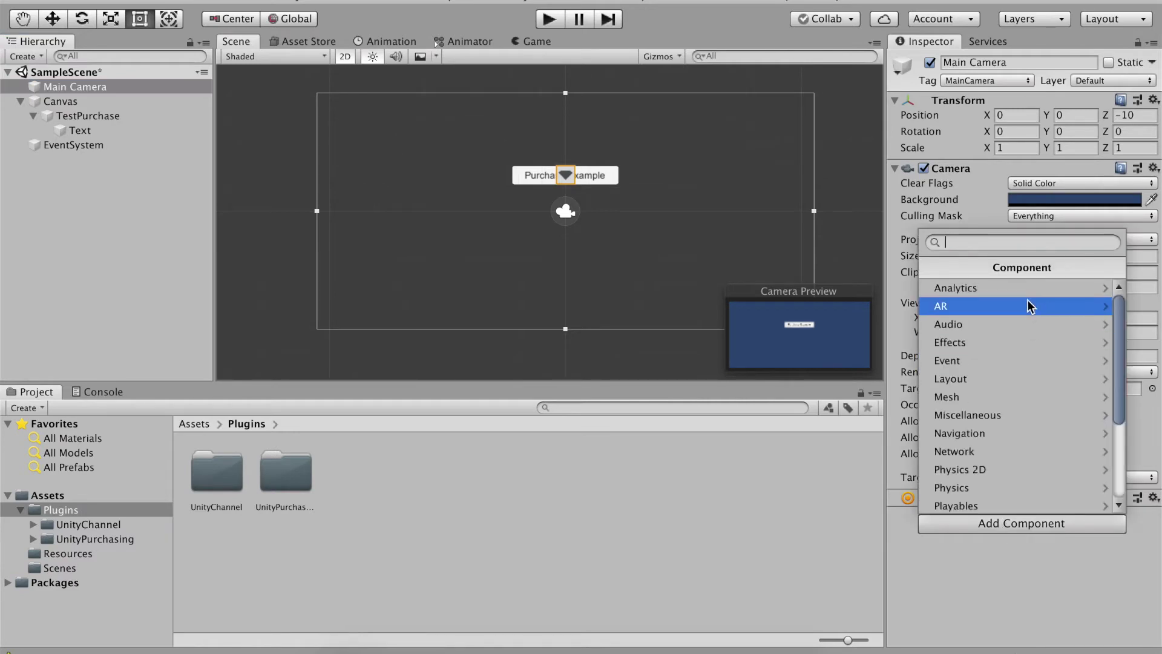
text(P)
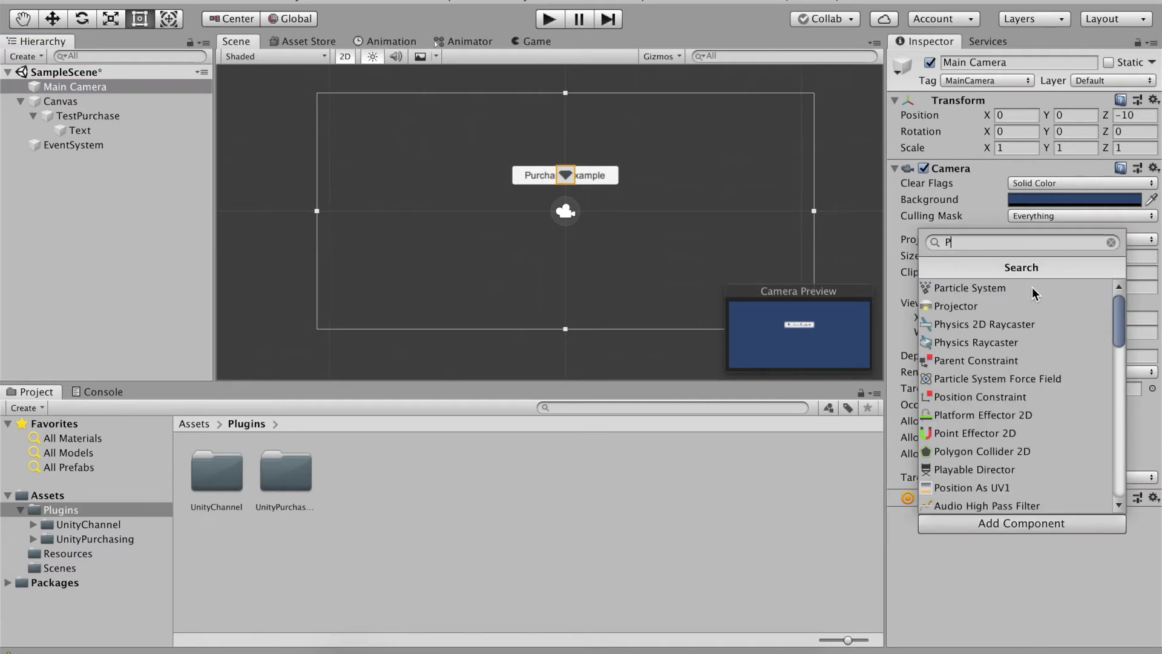
text(urcahseScri)
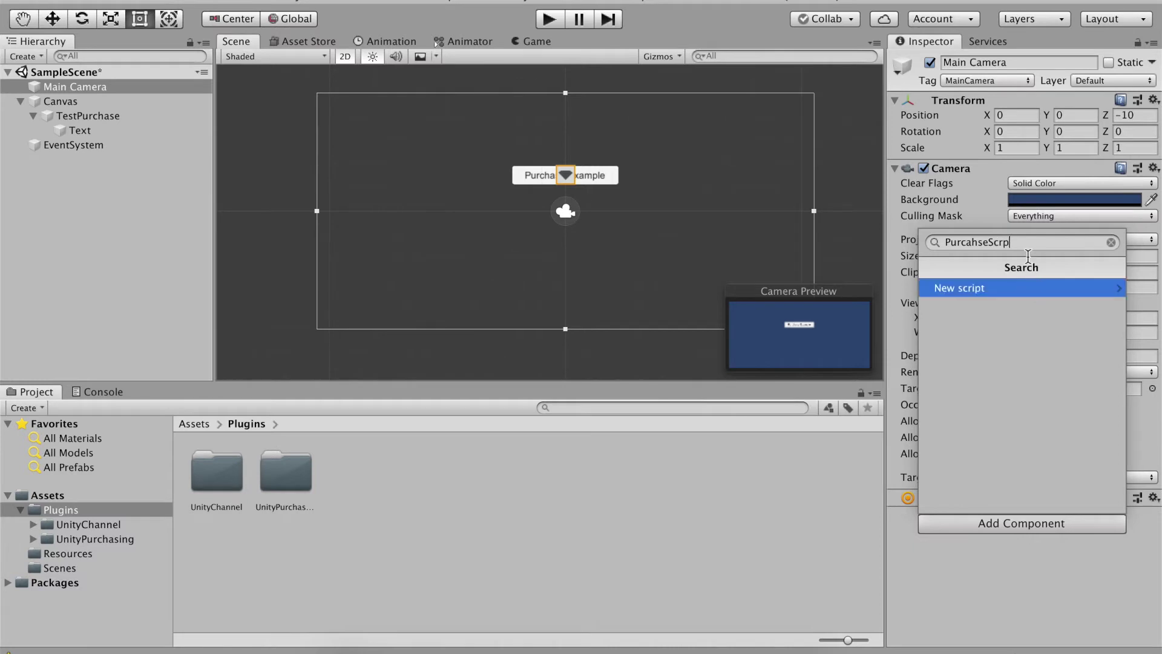
double_click(1027, 245)
text(Purcha)
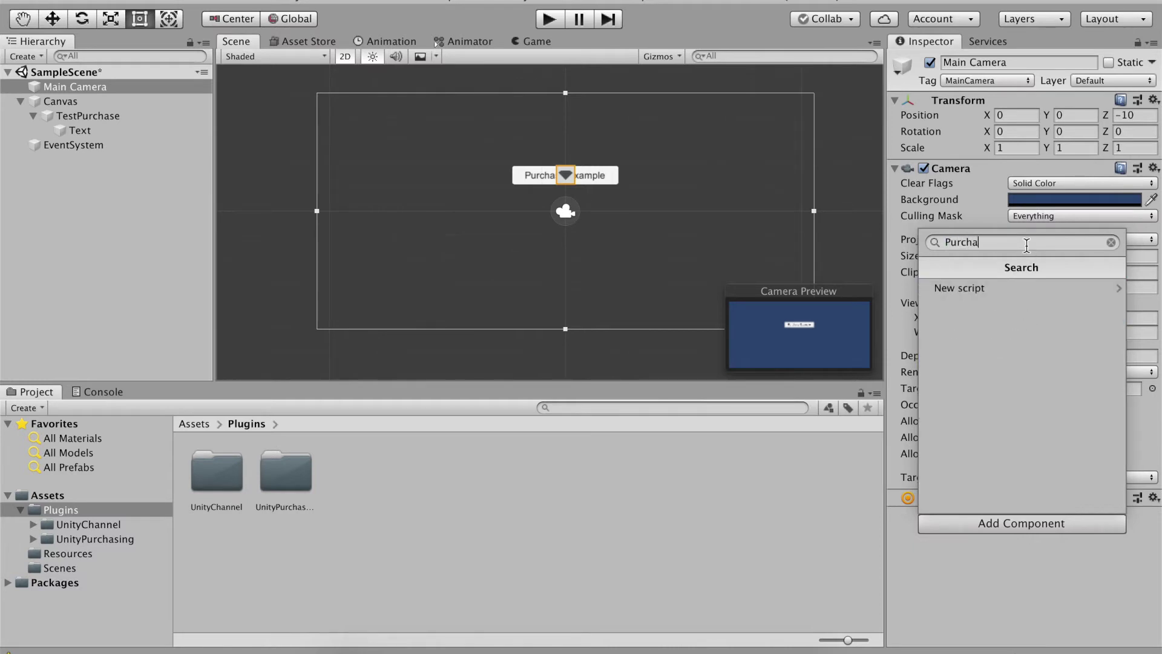
text(seScript)
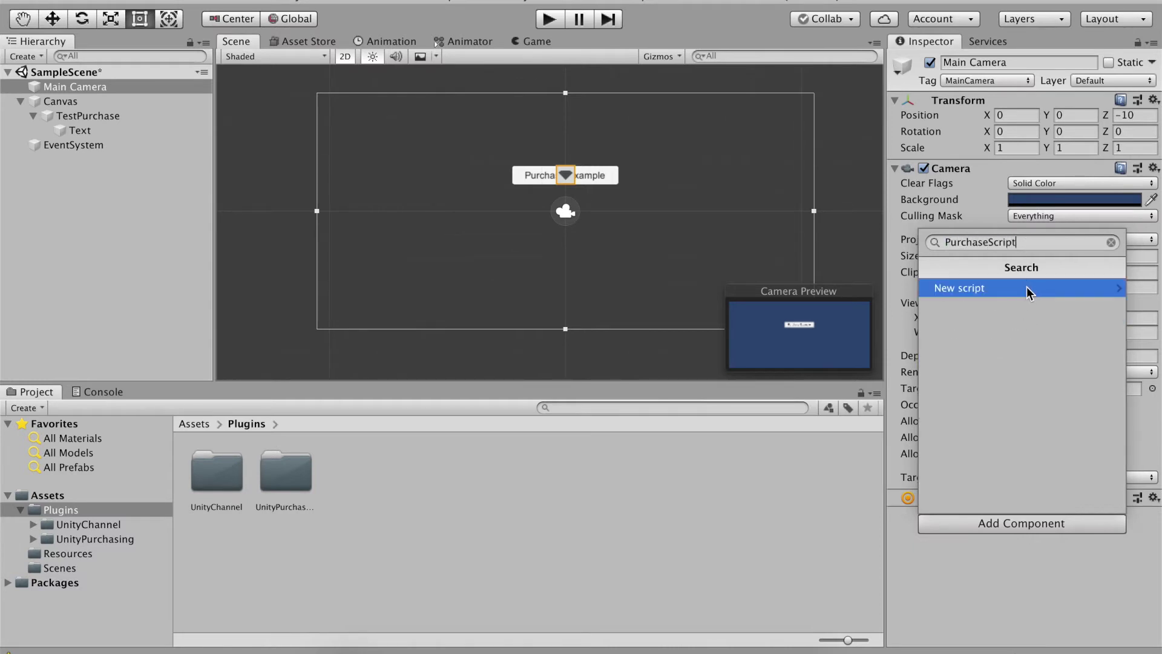
click(1026, 287)
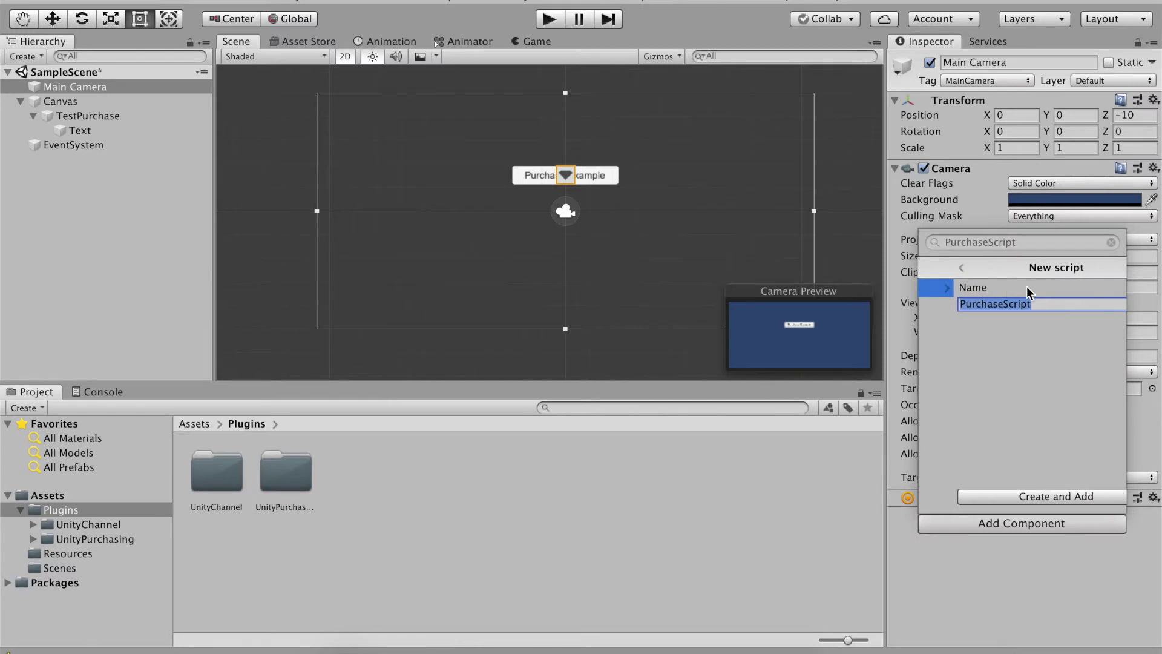
click(1041, 495)
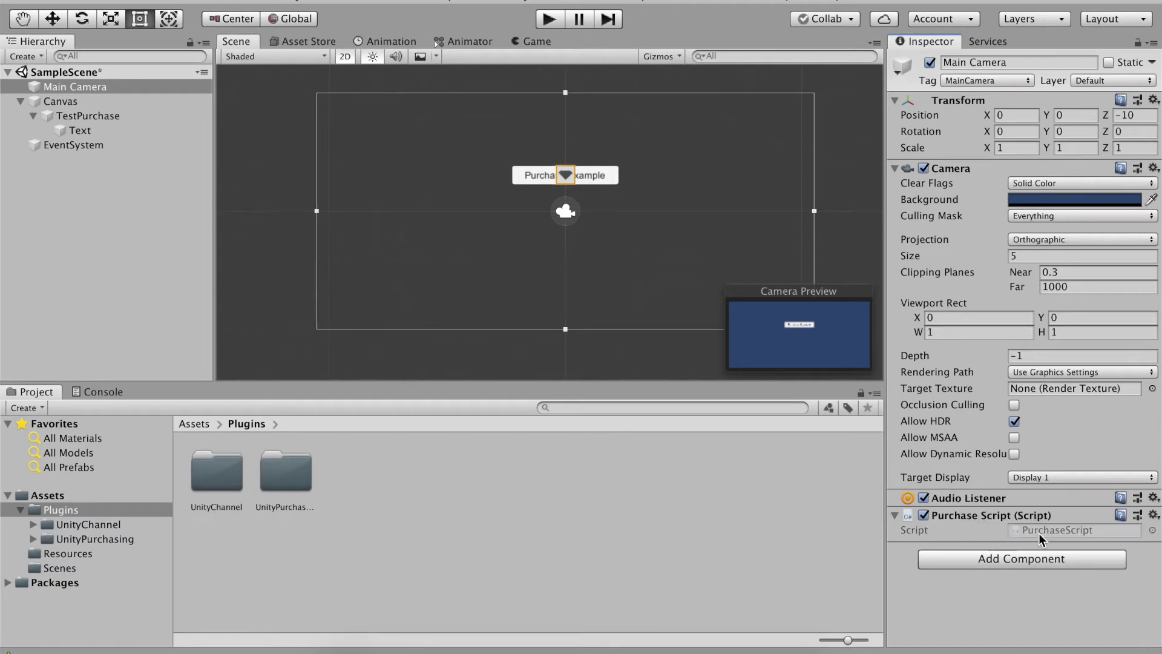
Open PurchaseScript in Visual Studio and place the cursor after the Update method
double_click(1050, 528)
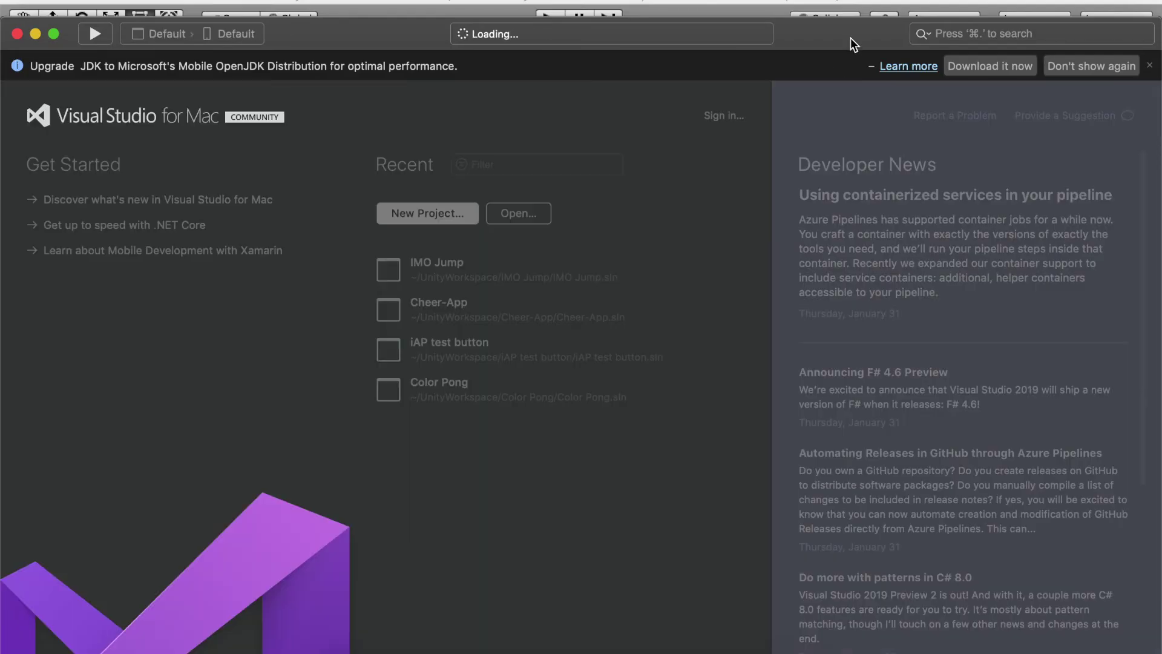
drag(850, 37, 851, 52)
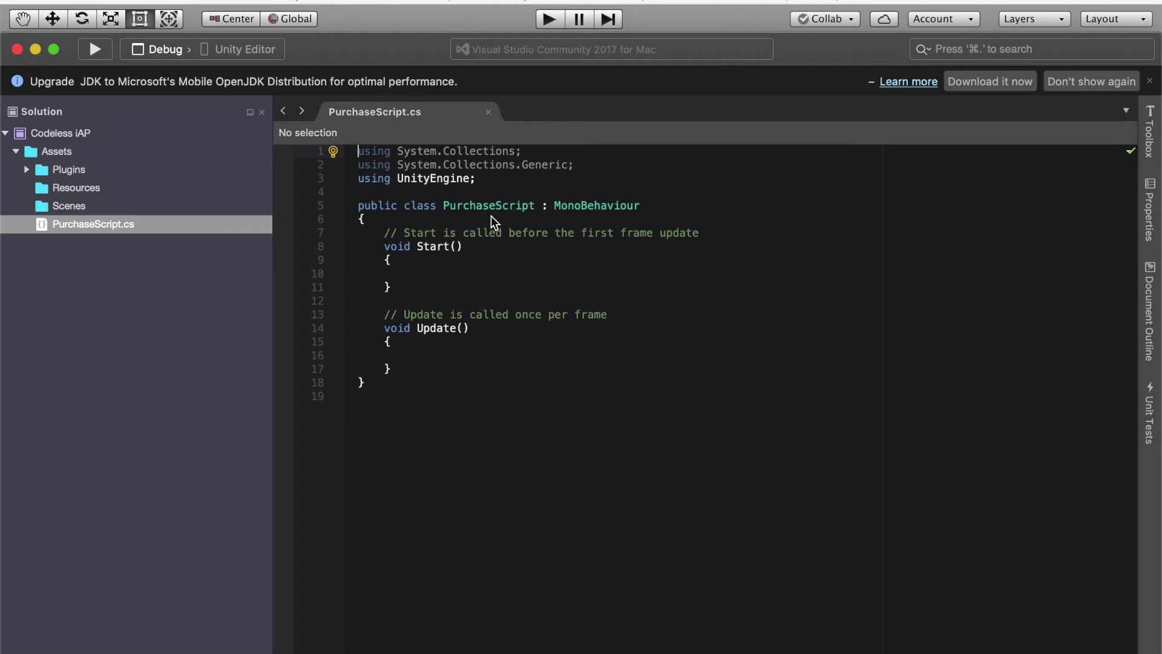
click(428, 368)
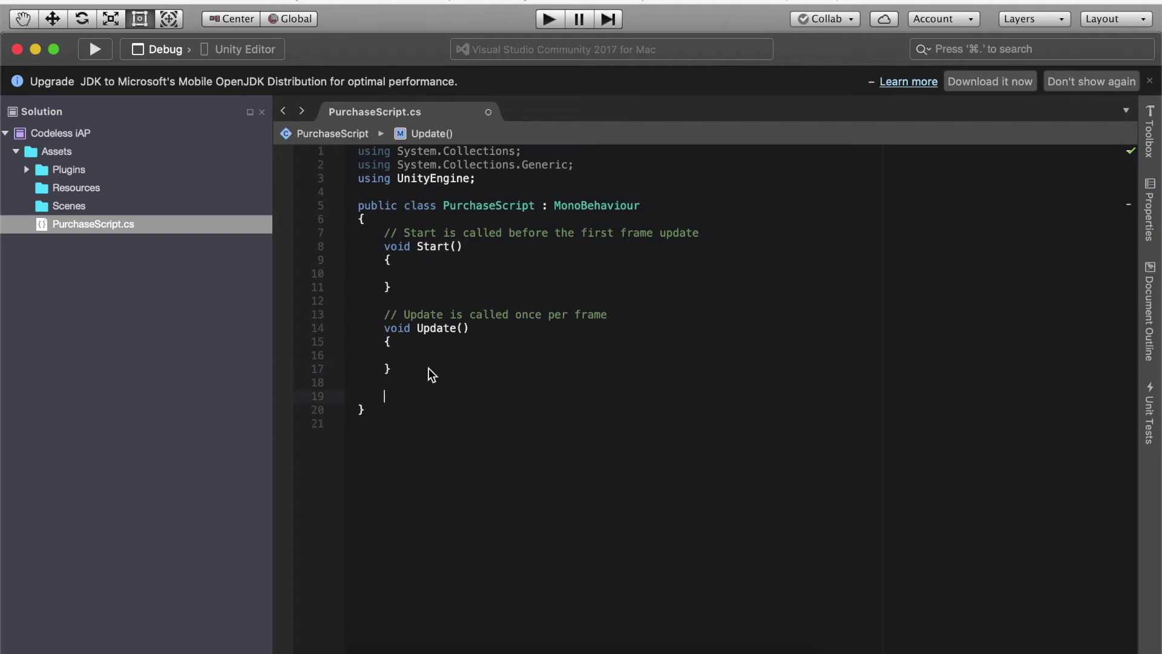
Type the signature public void BuyComplete(UnityEngine.Purchasing.Product product) with an opening brace
text(public void BuyComp)
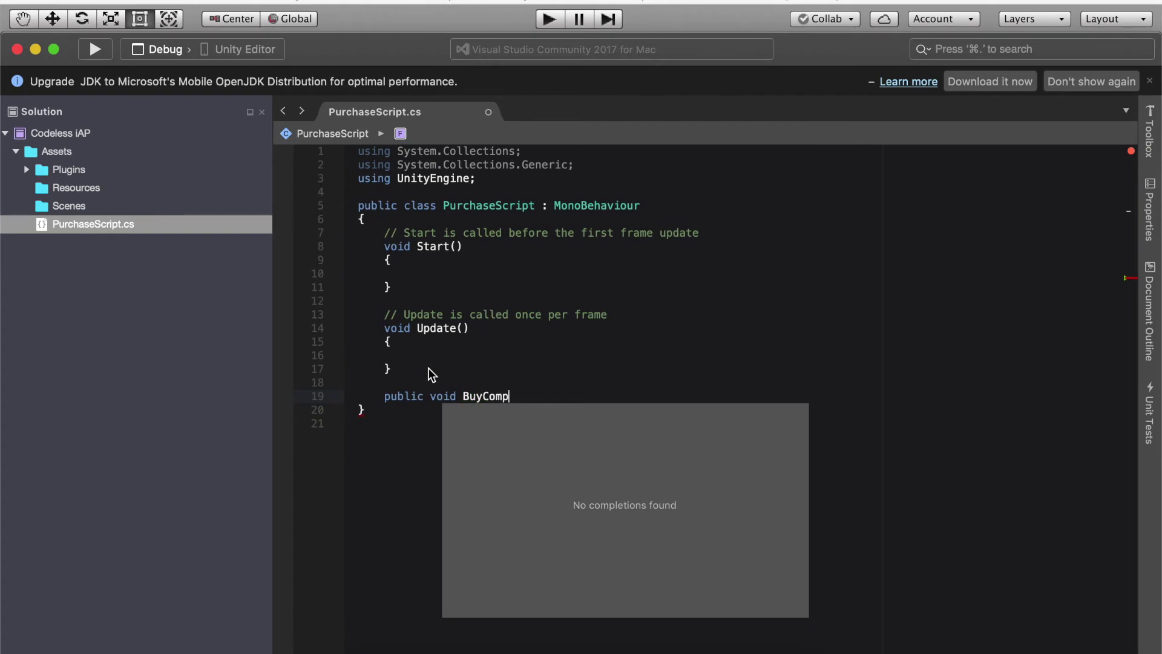
text(lete(U)
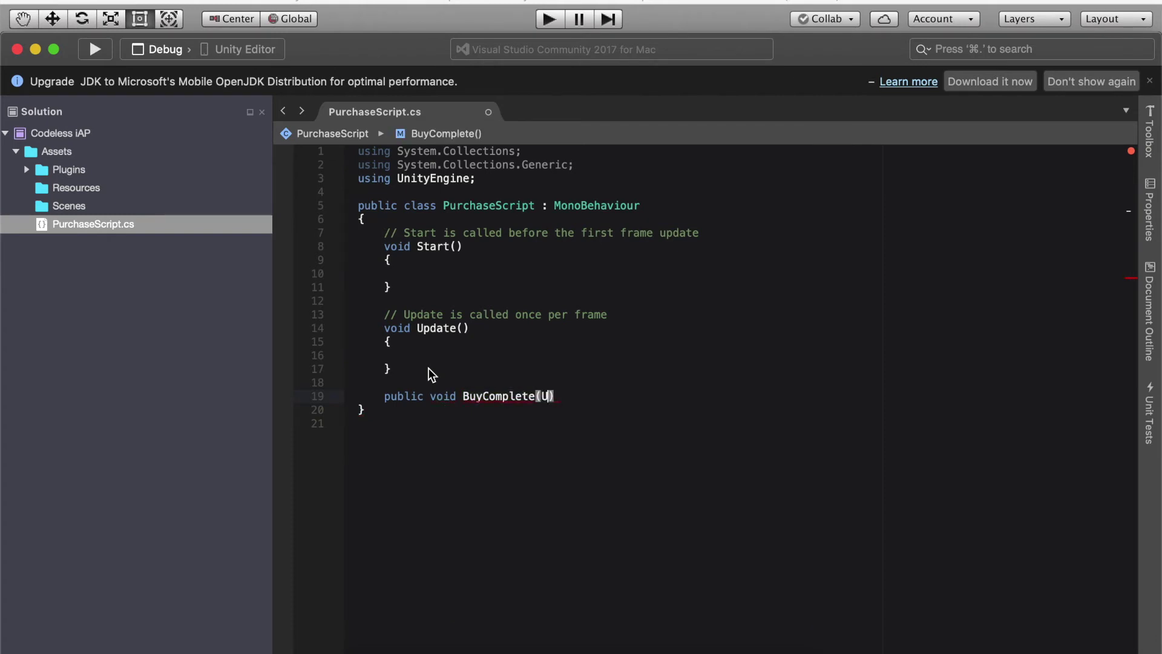
text(nityEngine.)
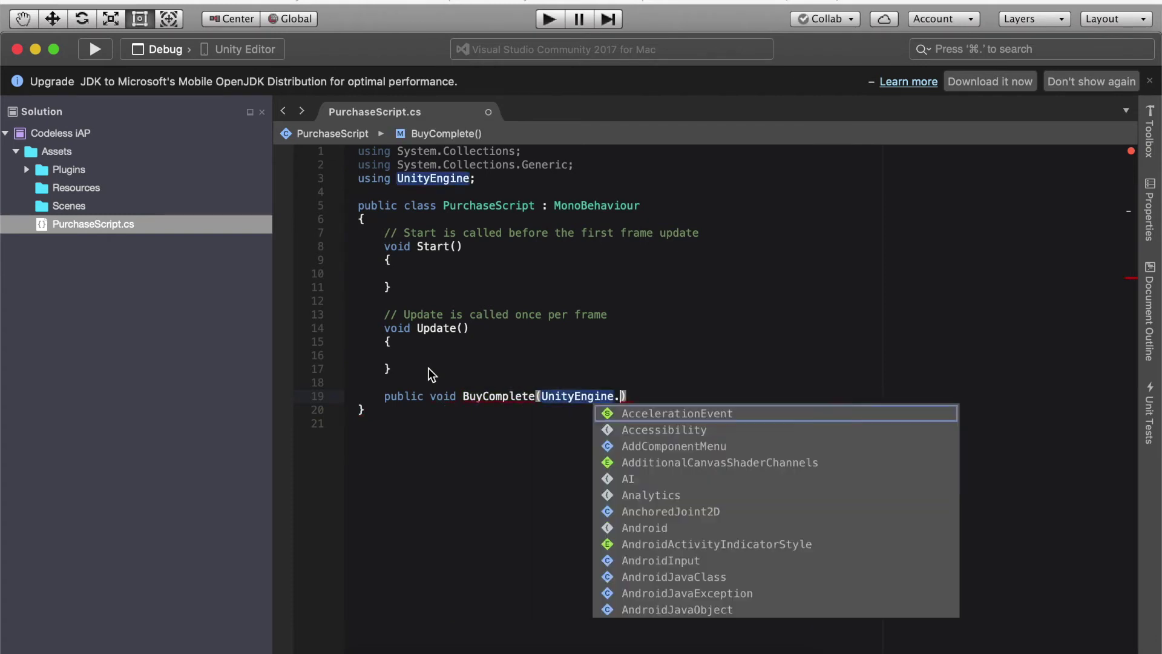
text(Pur)
key(Tab)
text(.)
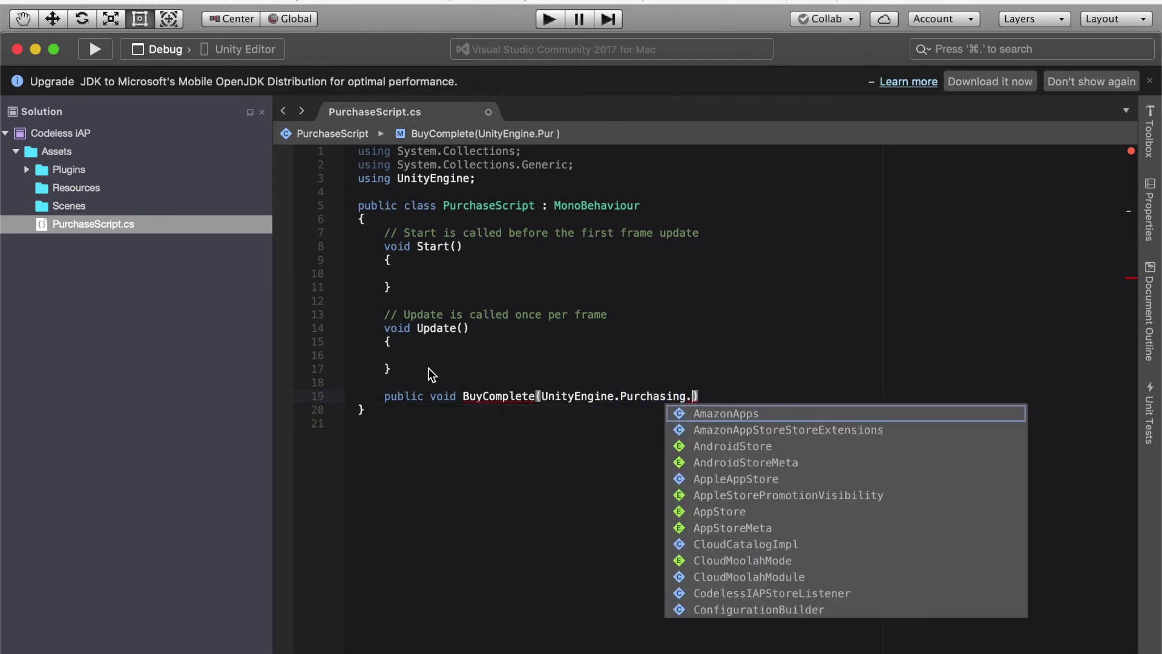
text(Pro)
key(Tab)
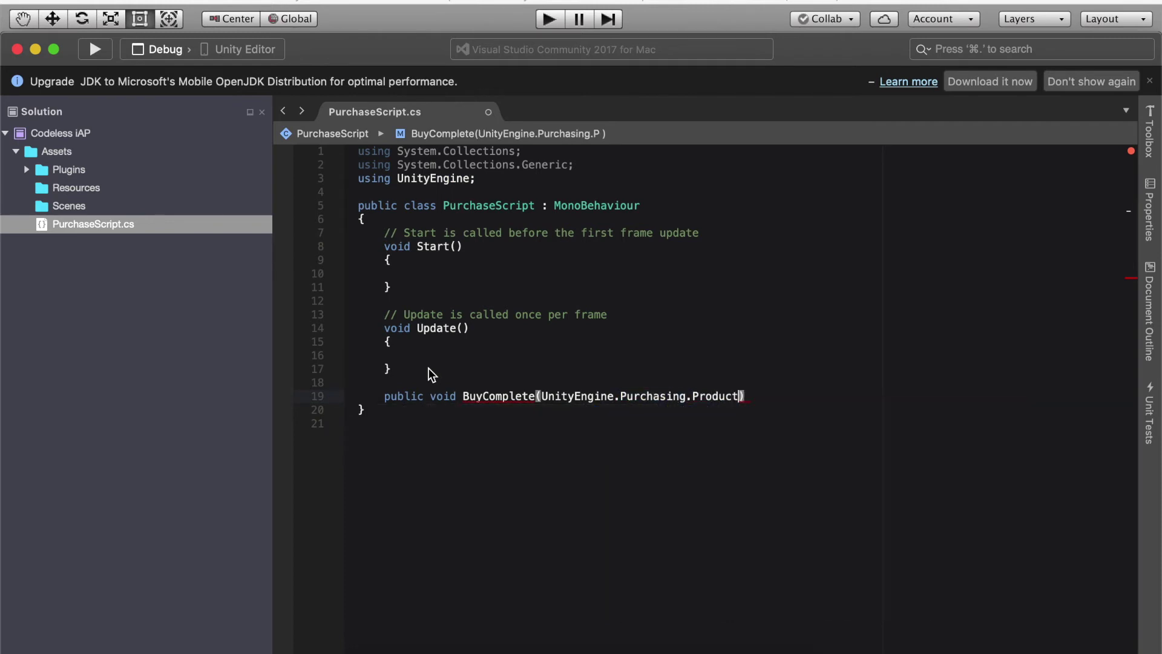
text(produ)
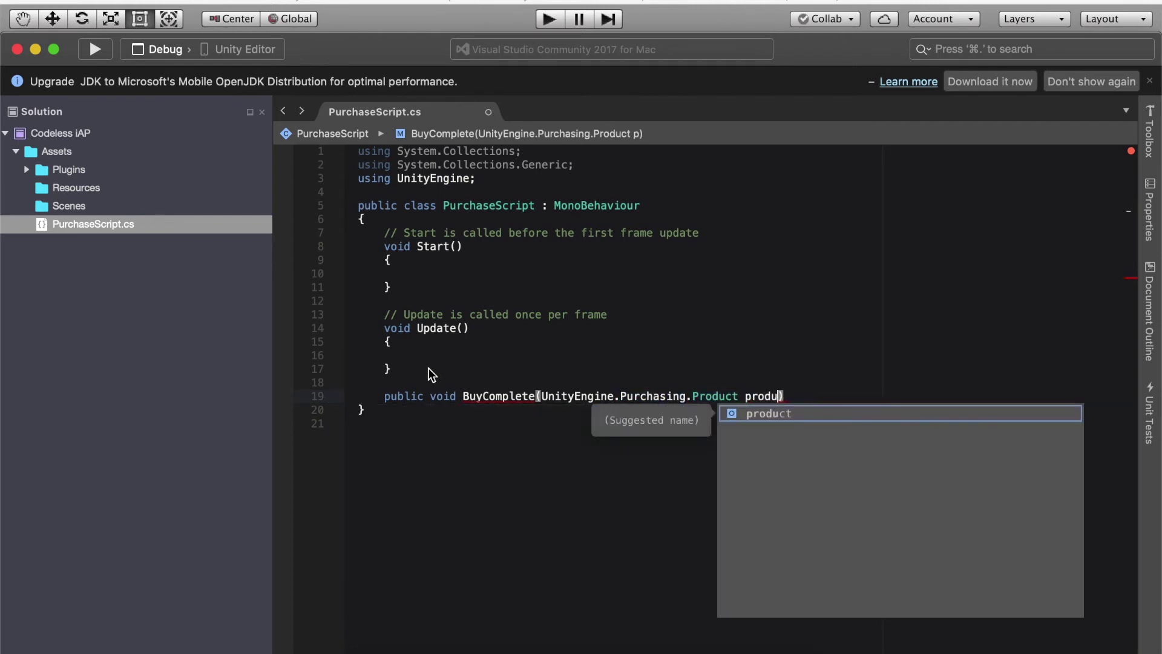
key(Escape)
key(Return)
key(BackSpace)
key(BackSpace)
key(BackSpace)
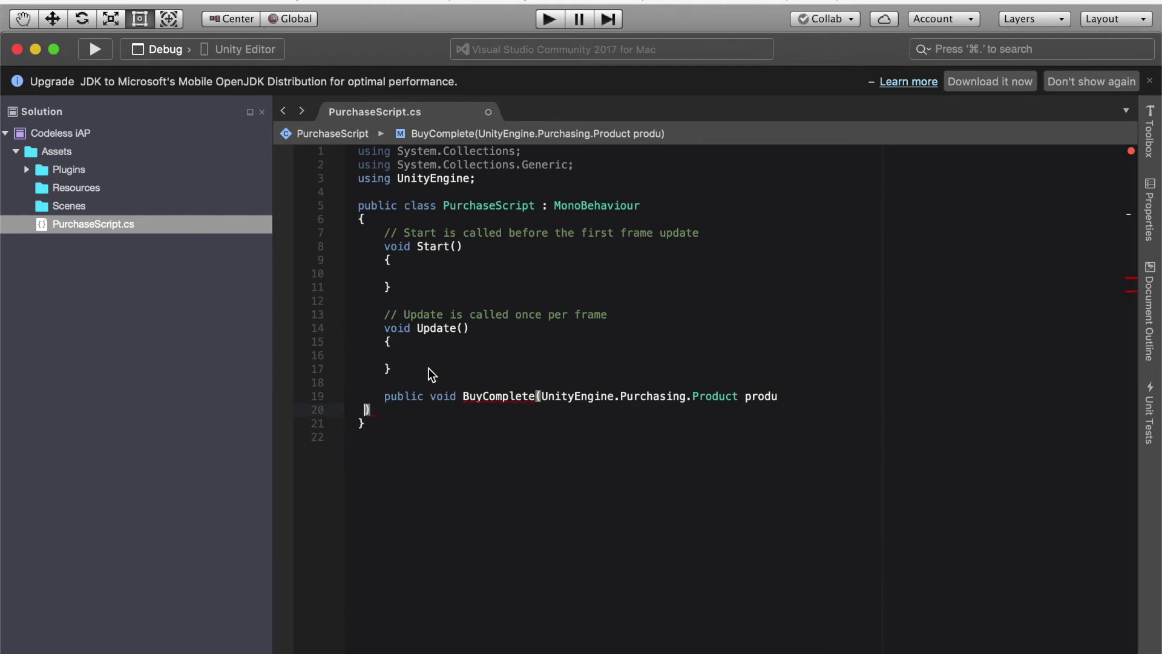
key(BackSpace)
text(ct)
text( {)
Give BuyComplete an empty body with blank lines, save, and select the method
key(Return)
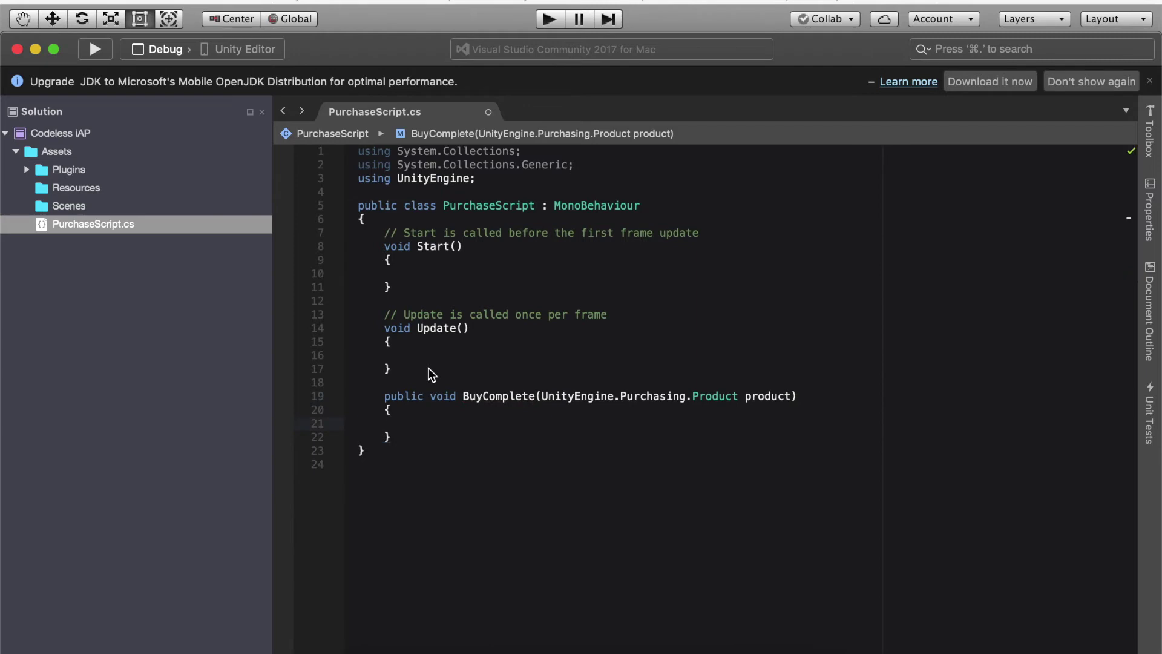
key(Return)
key(Return)
key(Up)
key(super+s)
click(410, 461)
drag(415, 462, 388, 401)
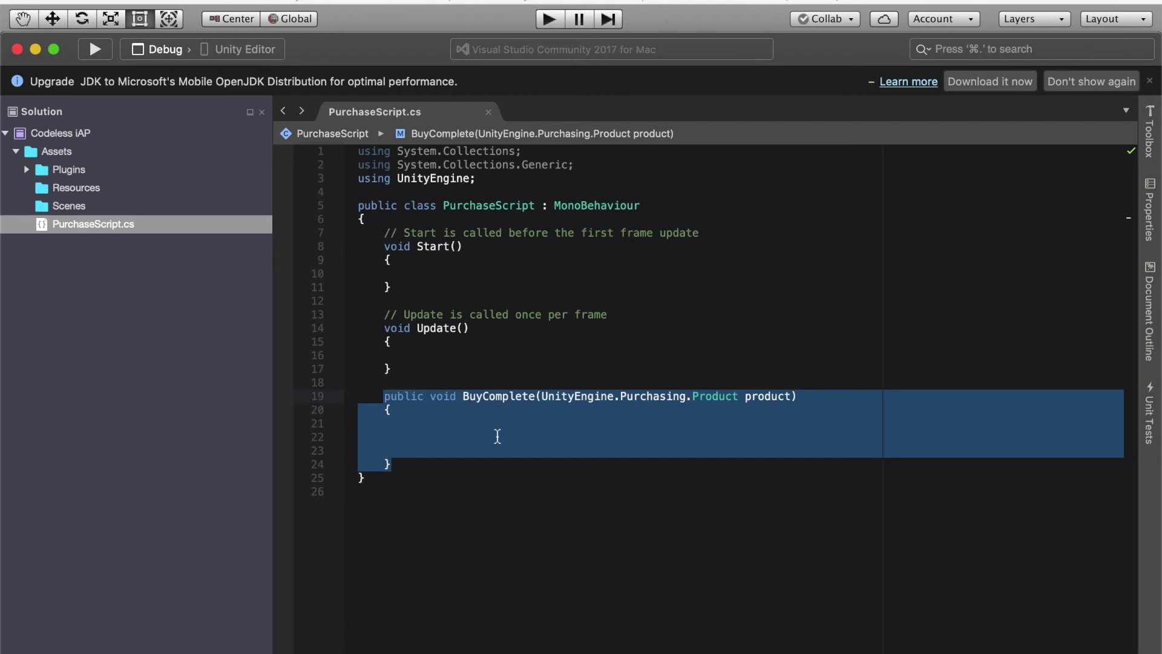
Below BuyComplete, start public void BuyFailed with a UnityEngine.Purchasing.Product product parameter
click(437, 460)
key(Return)
key(Return)
text(public)
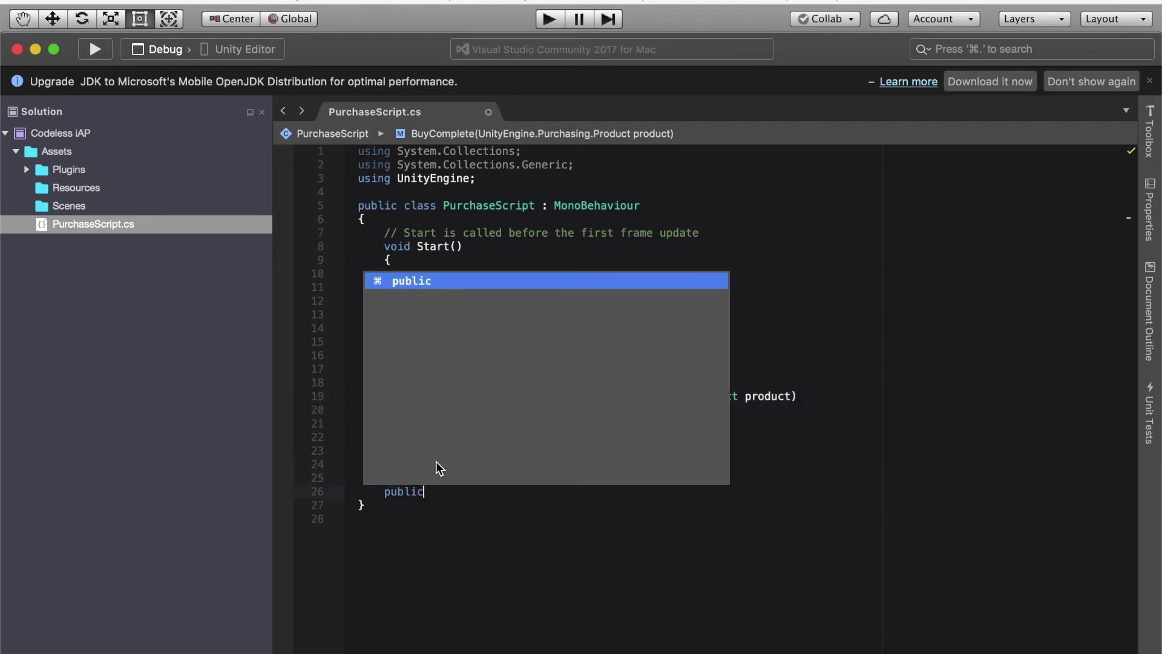
text( void )
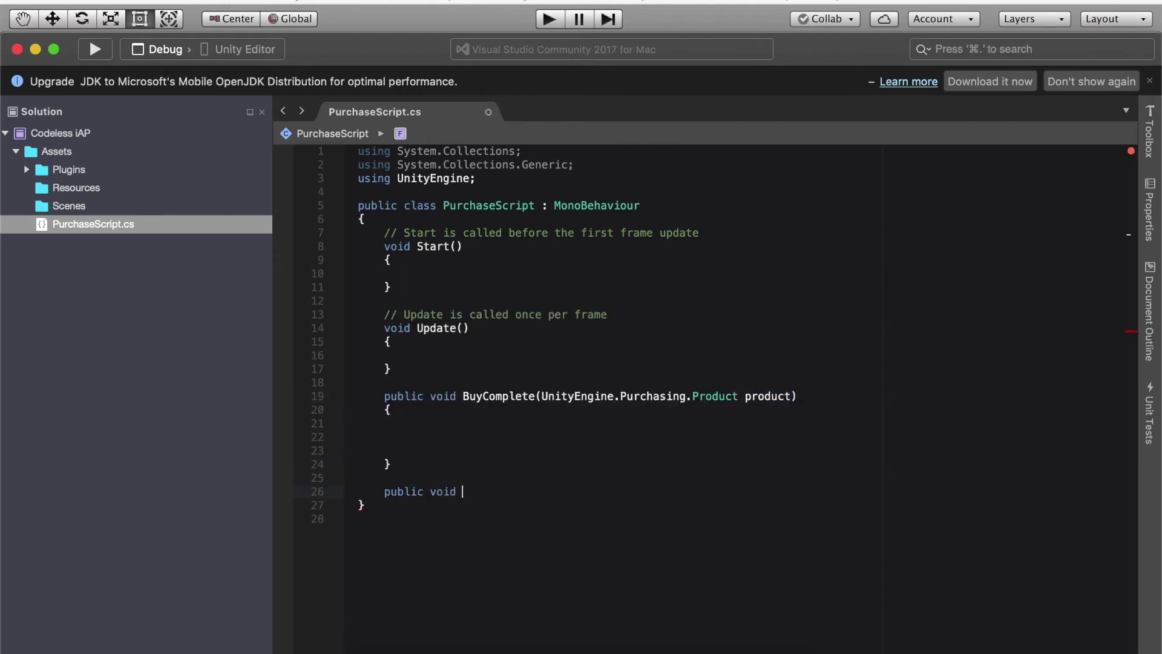
text(BuyFailed)
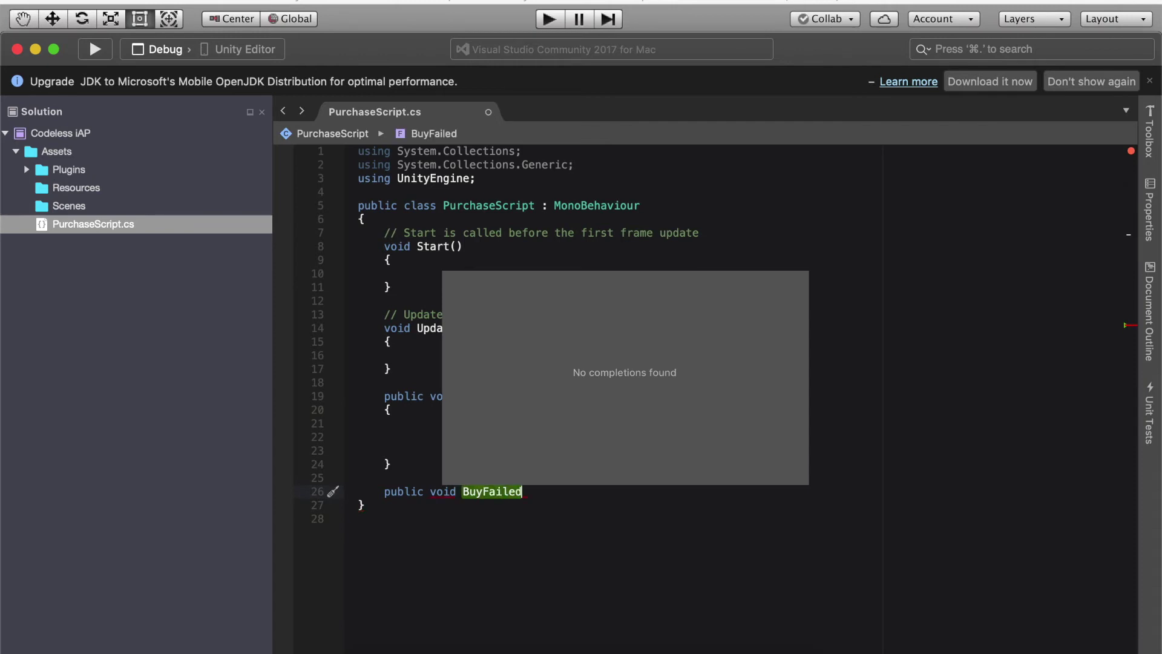
text(()
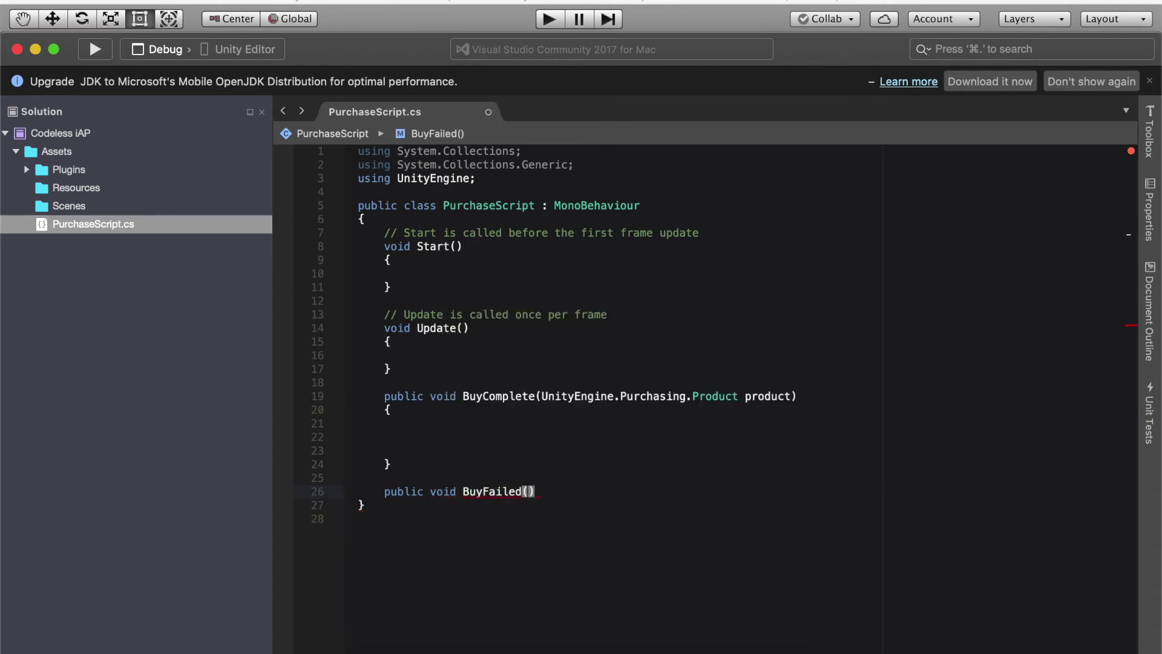
text(UnityEn)
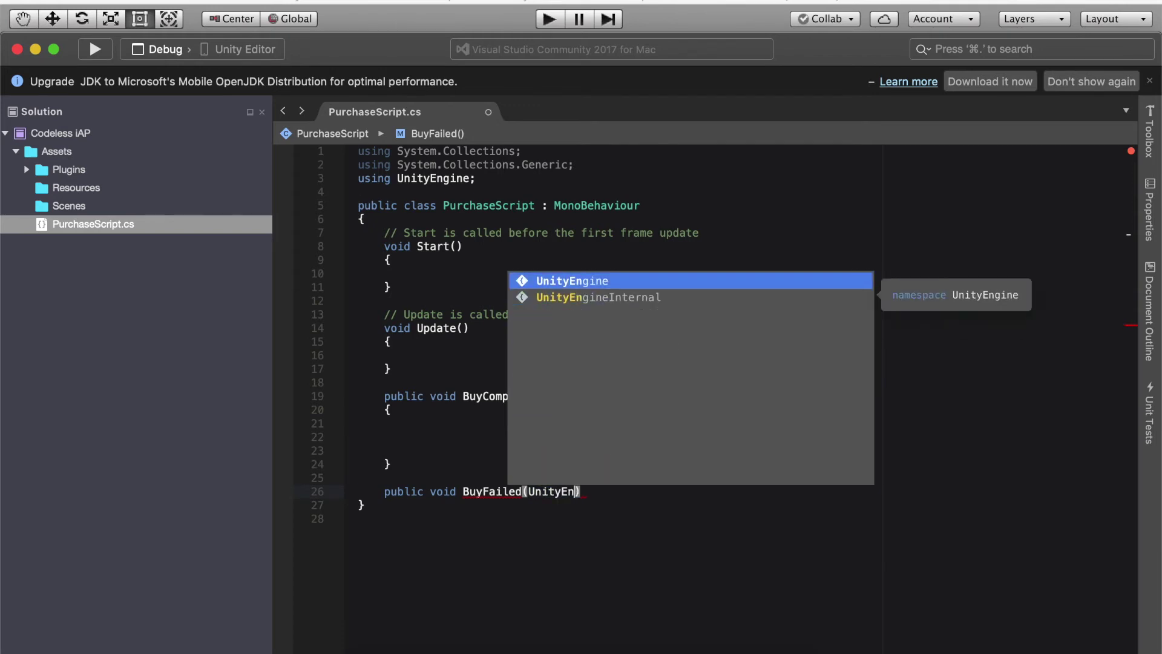
text(gine.Pur)
key(Return)
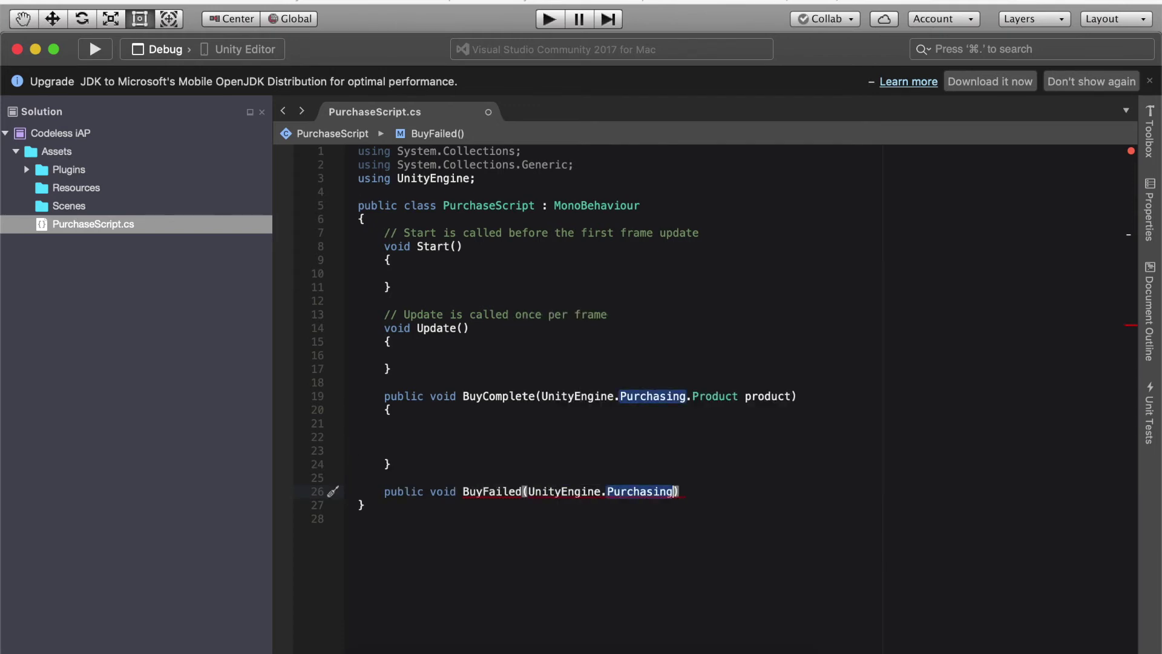
text(.Prom)
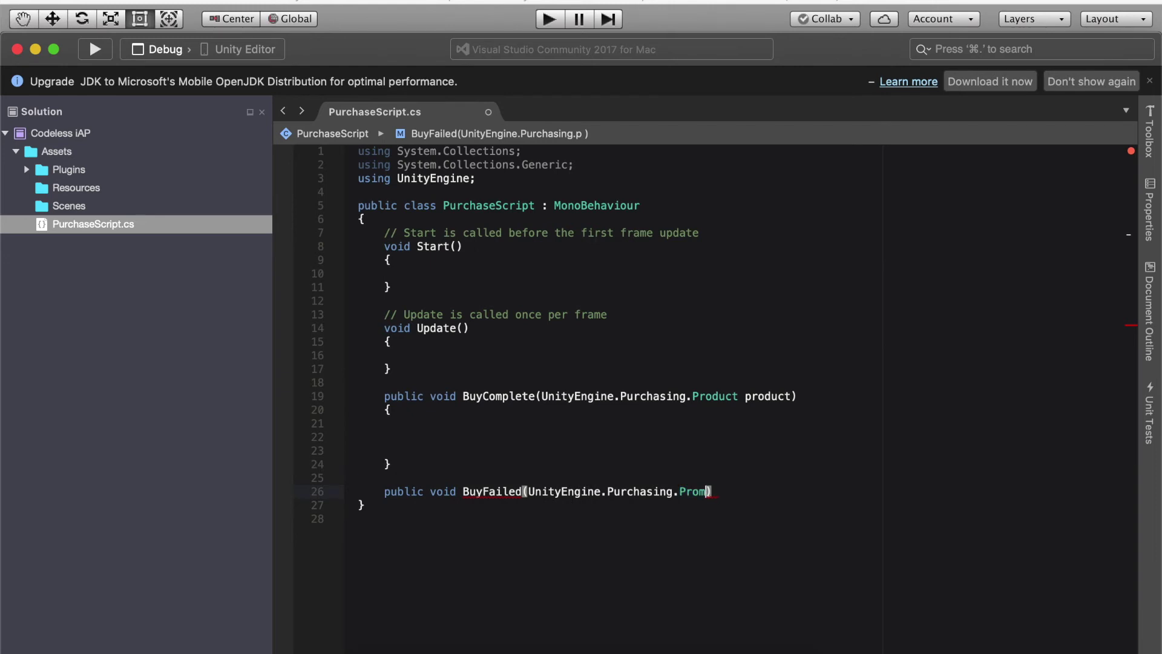
key(BackSpace)
key(BackSpace)
key(BackSpace)
text(rod)
key(Return)
text(product)
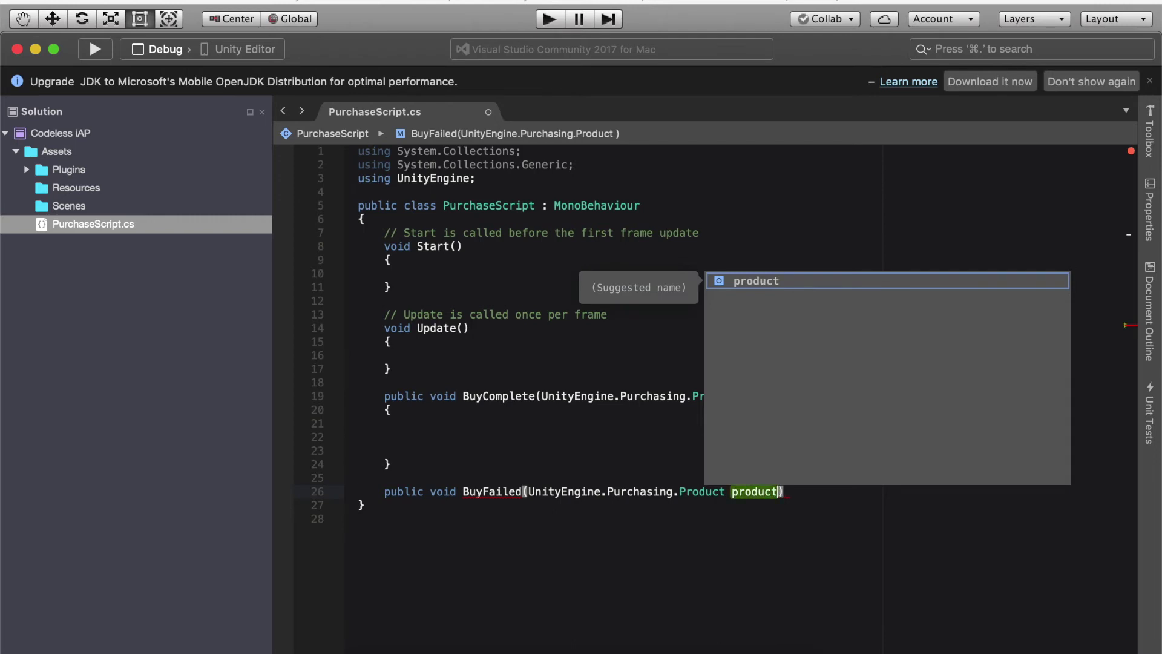
key(Return)
key(BackSpace)
key(BackSpace)
key(BackSpace)
key(BackSpace)
key(BackSpace)
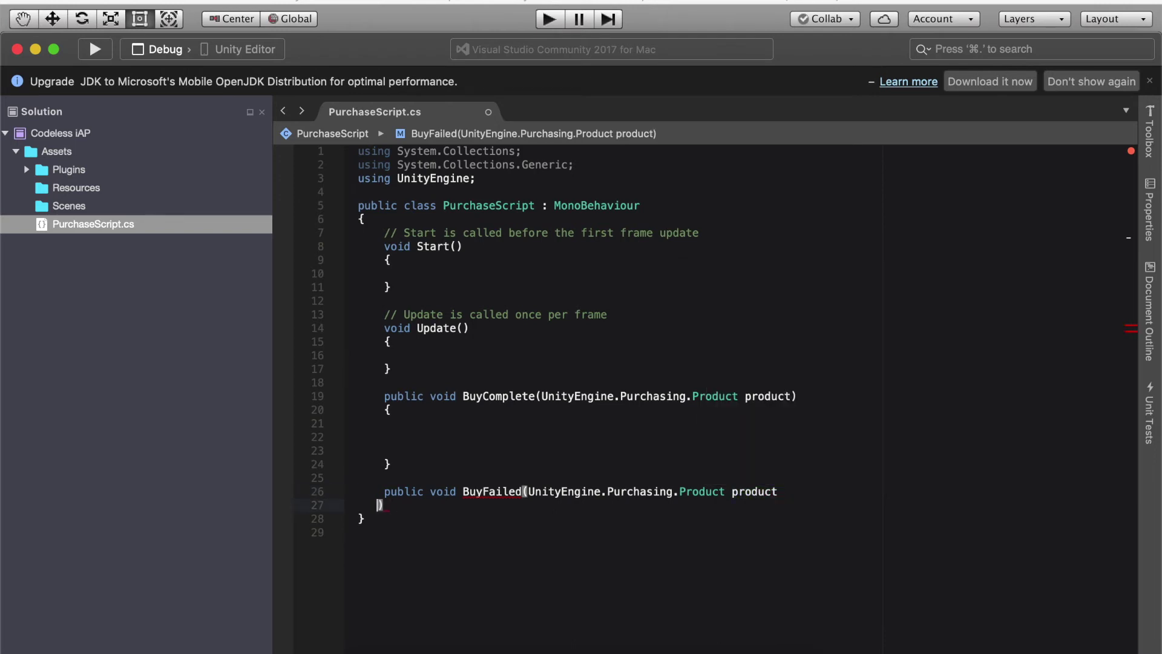
Add a UnityEngine.Purchasing.PurchaseFailureReason failureReason parameter and an empty body
text(, Unit)
text(yEngine.)
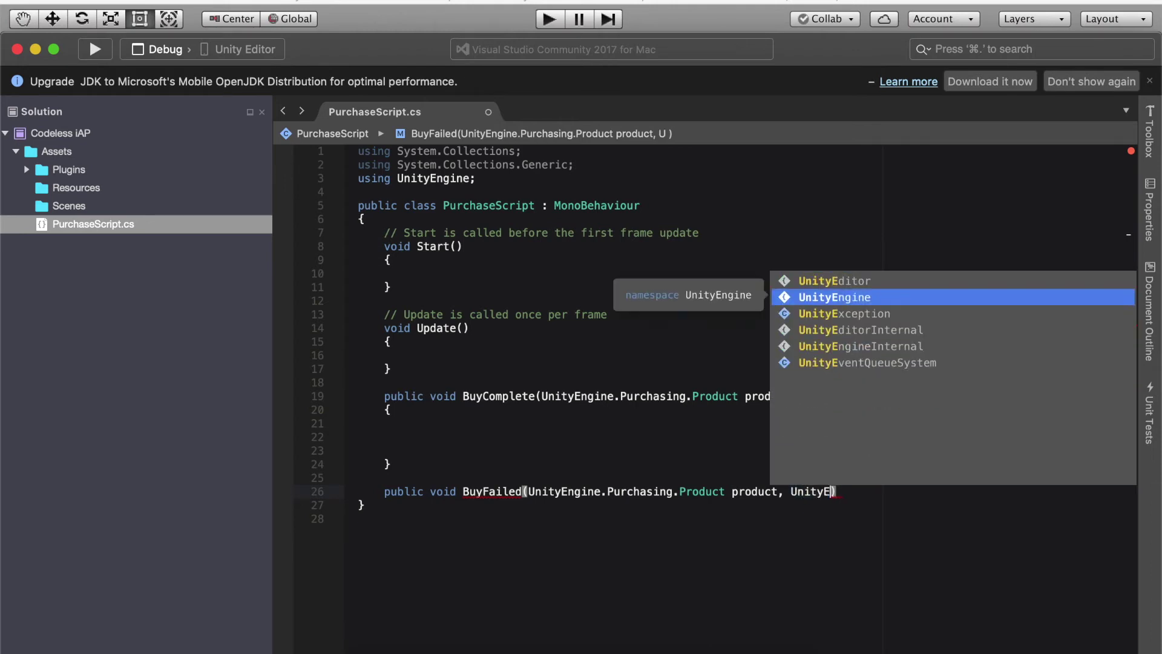
text(Purchasing.)
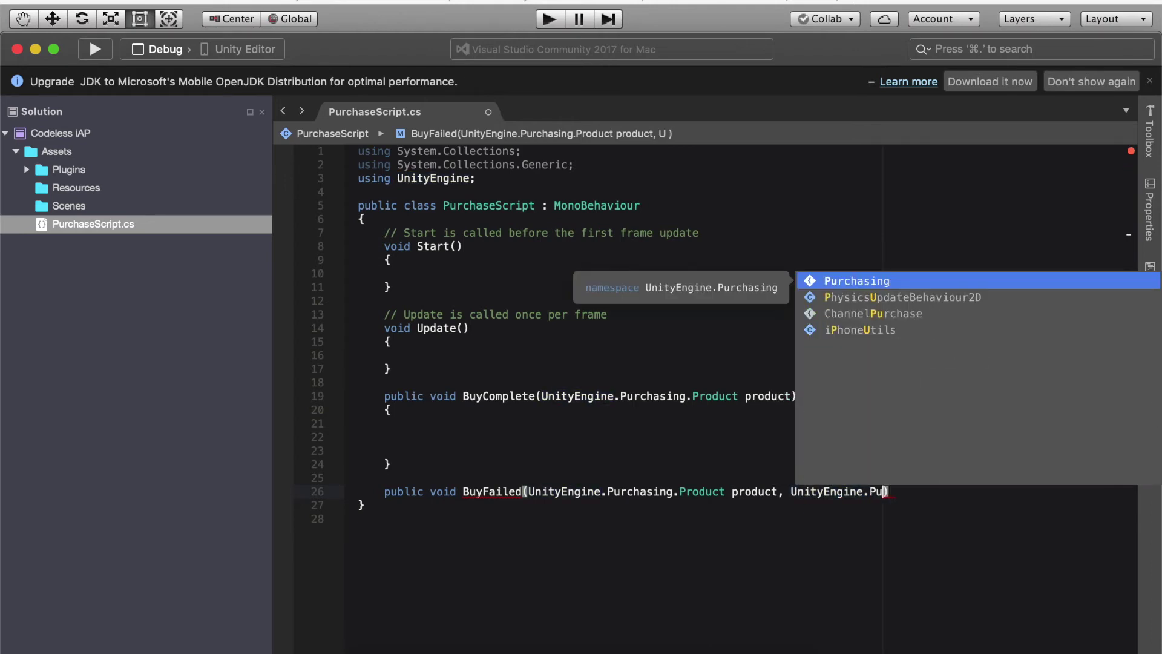
text(Purch)
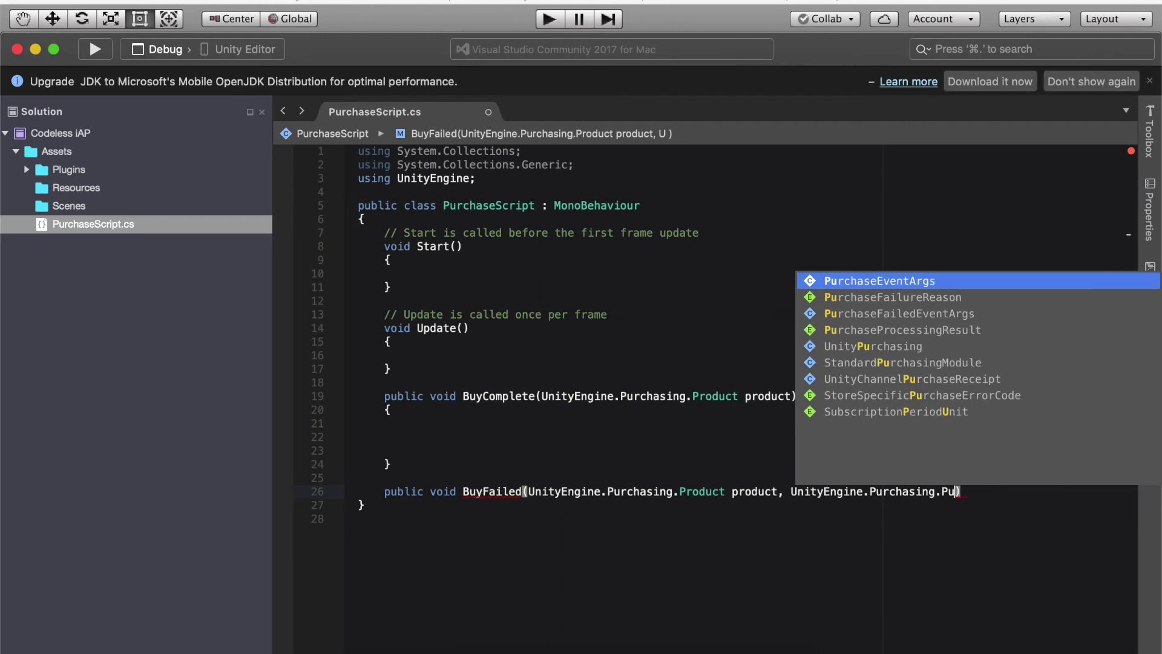
key(Return)
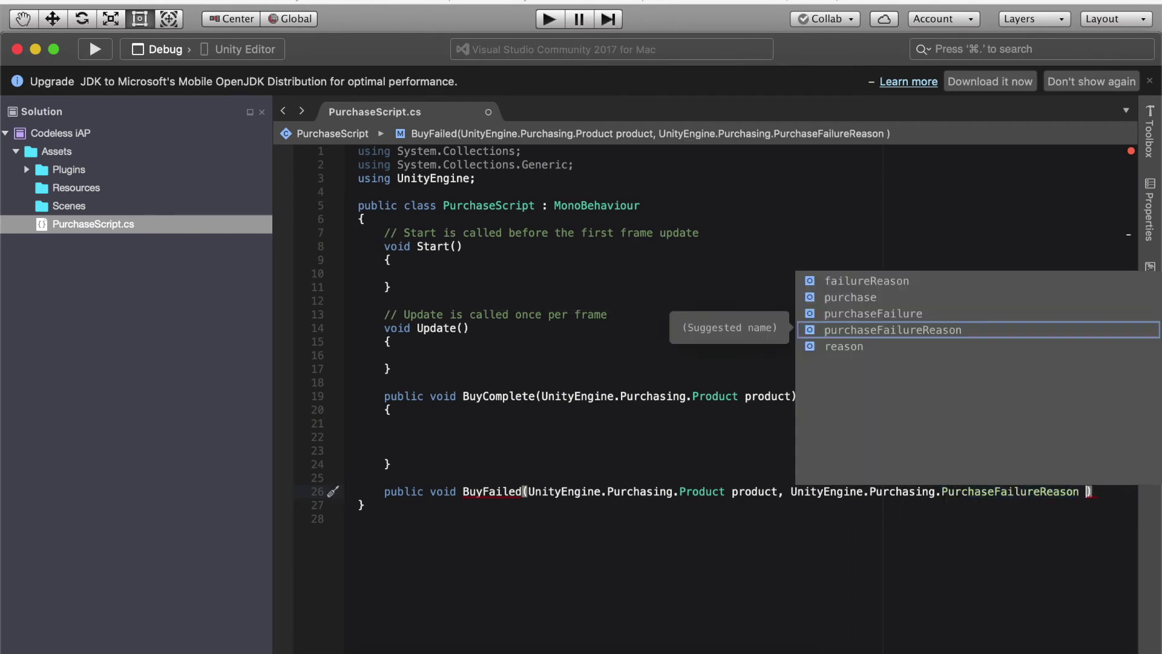
text(Fai)
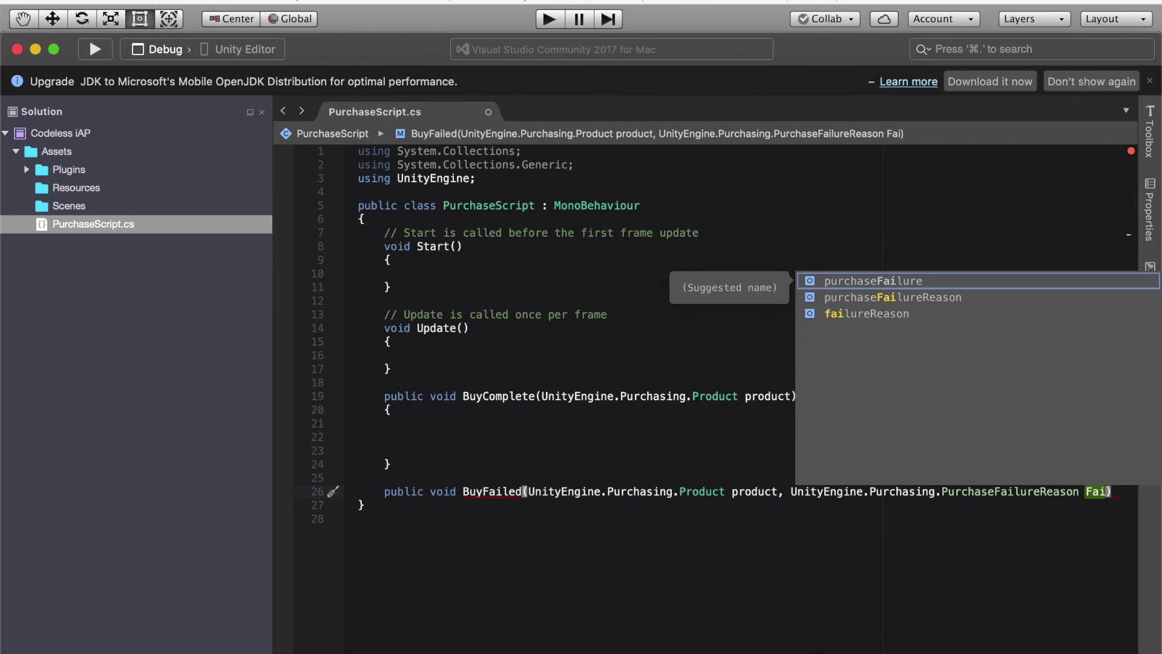
key(Down)
key(Down)
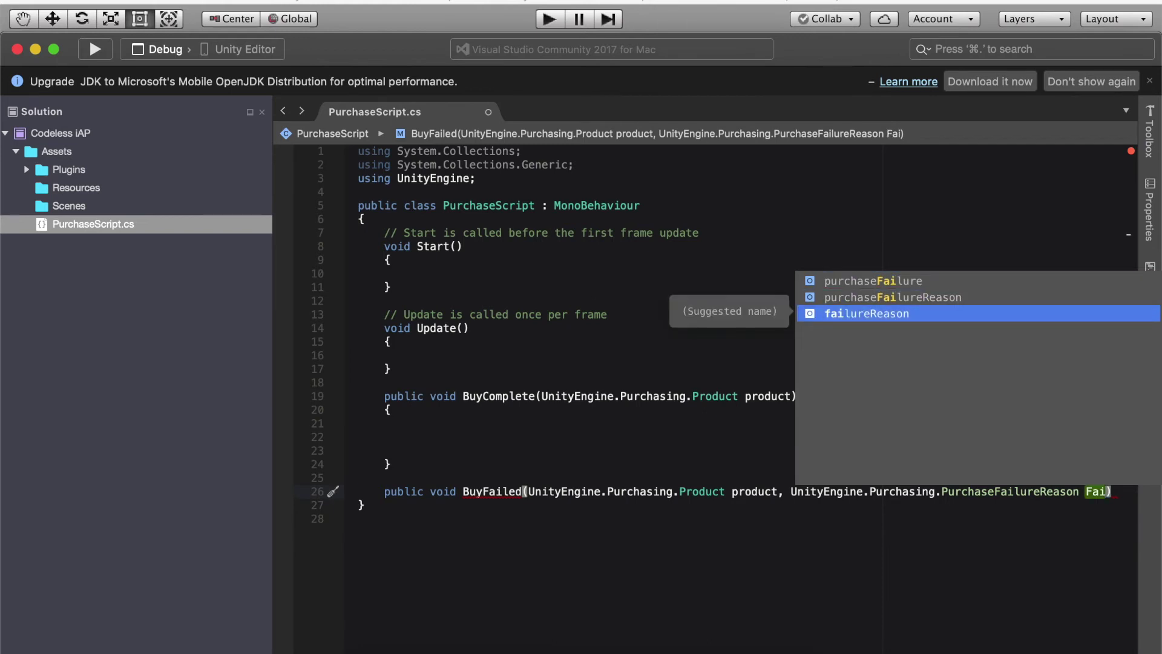
key(Return)
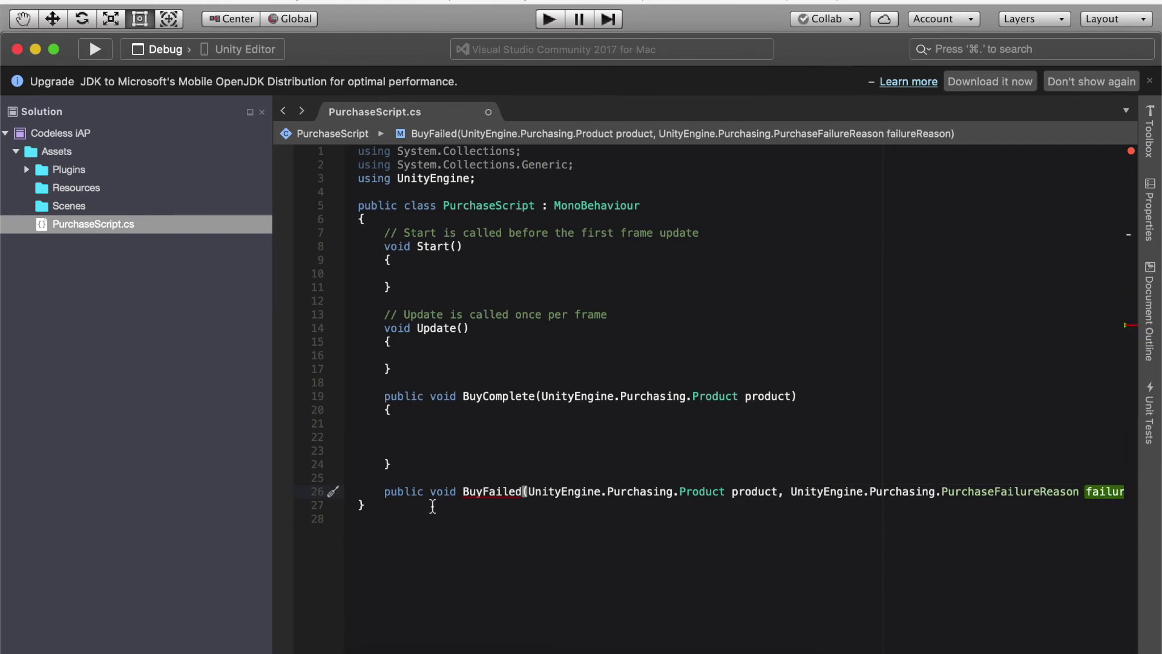
text() { })
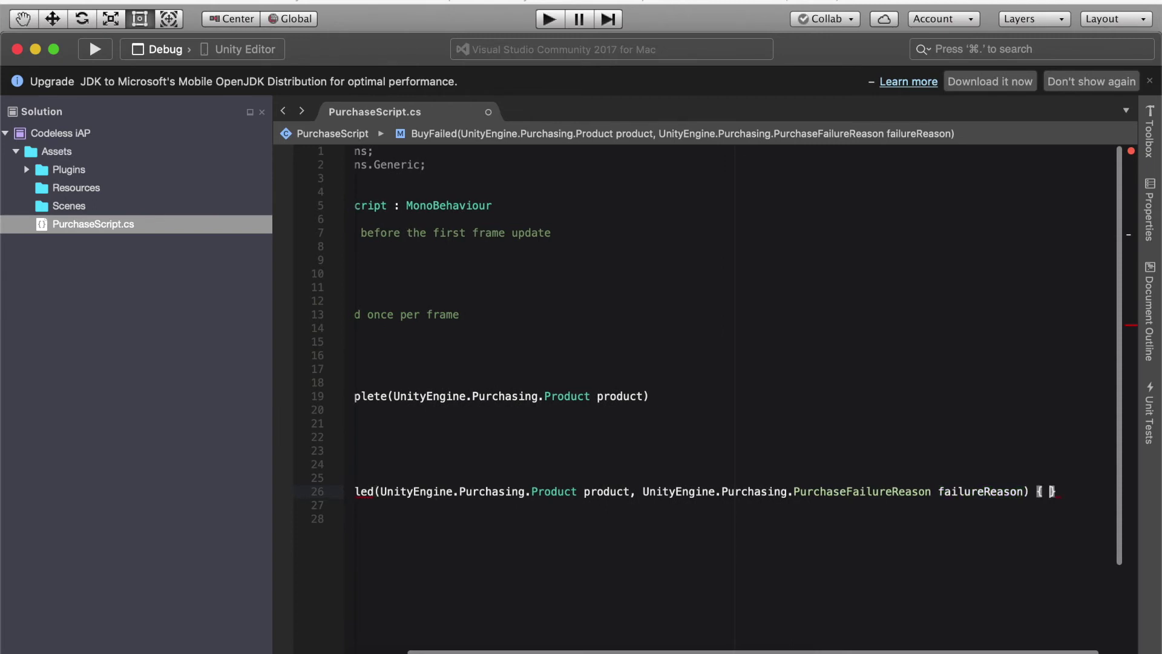
key(Return)
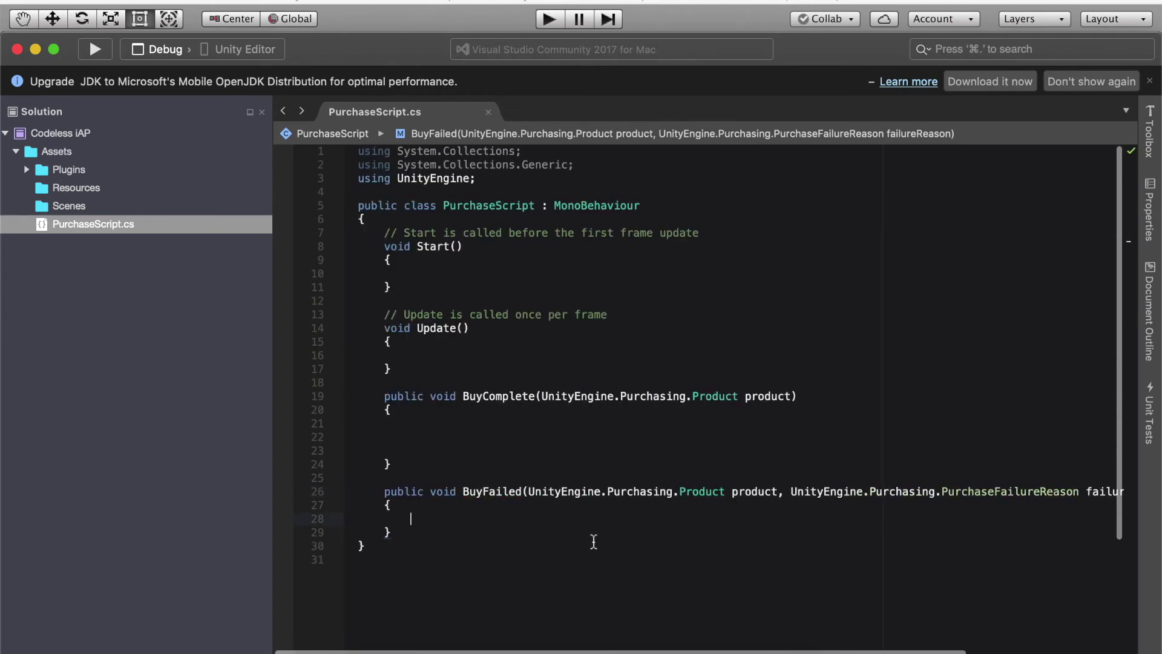
key(super+s)
scroll(668, 513, right, 3)
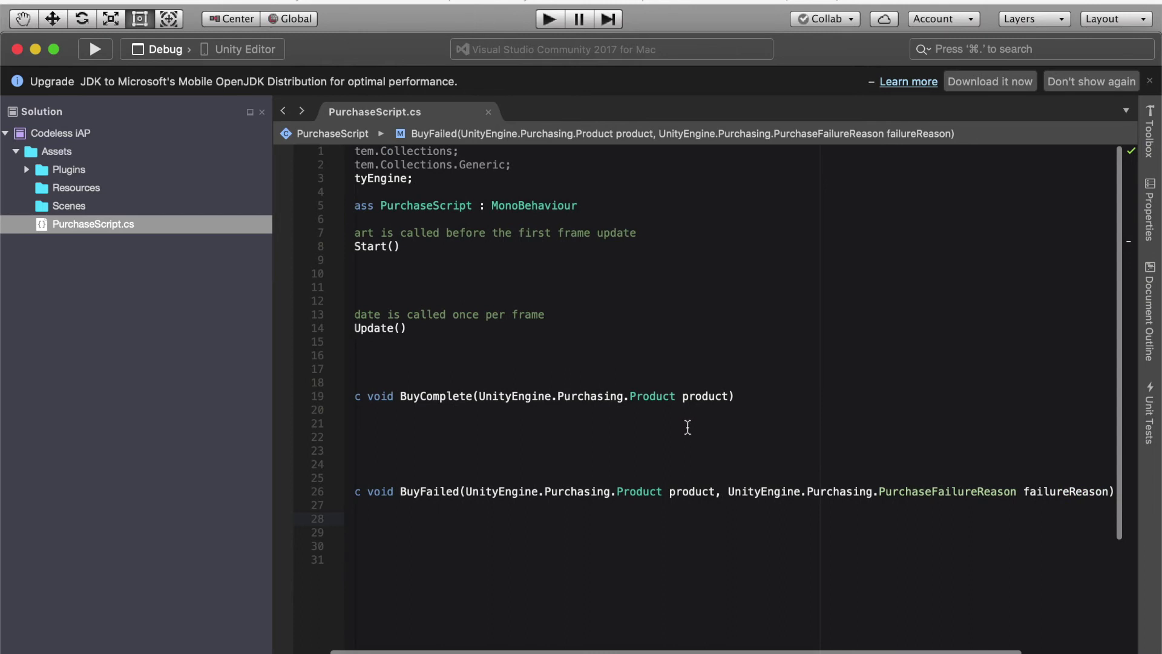
mouse_move(684, 490)
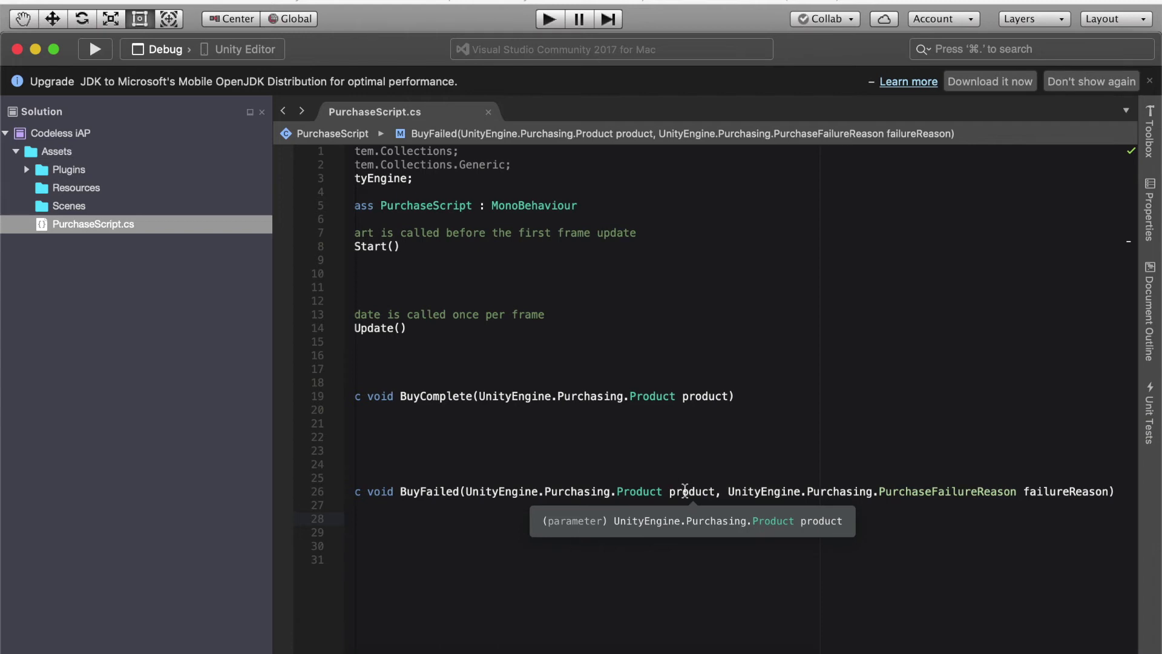
scroll(682, 475, left, 3)
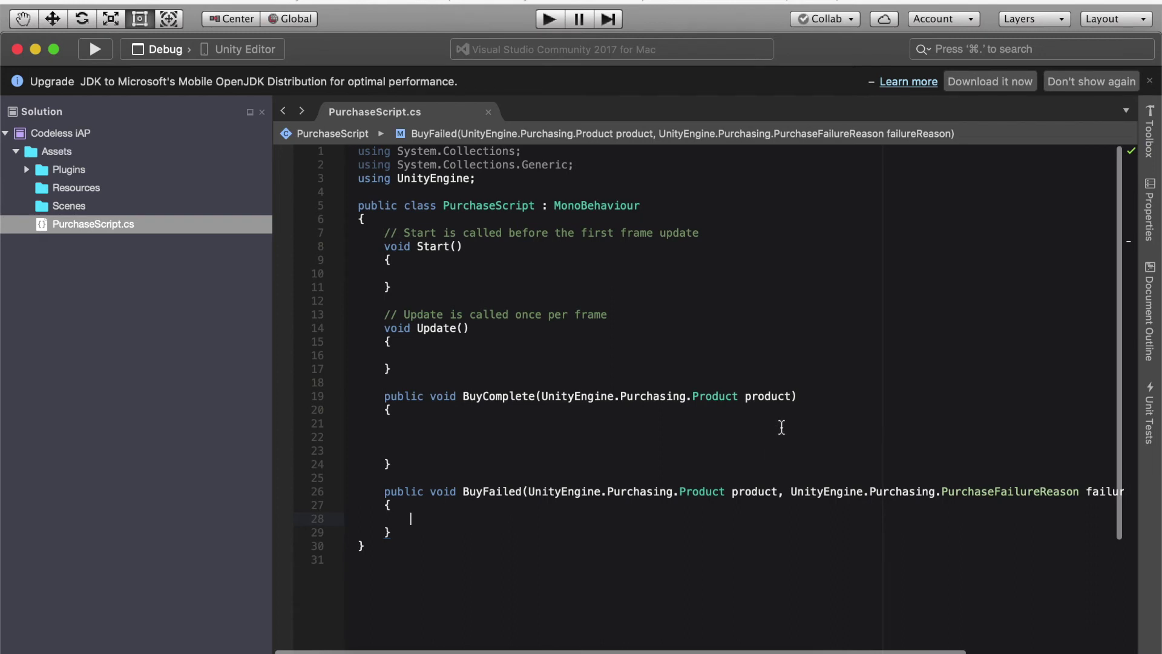
scroll(639, 469, down, 3)
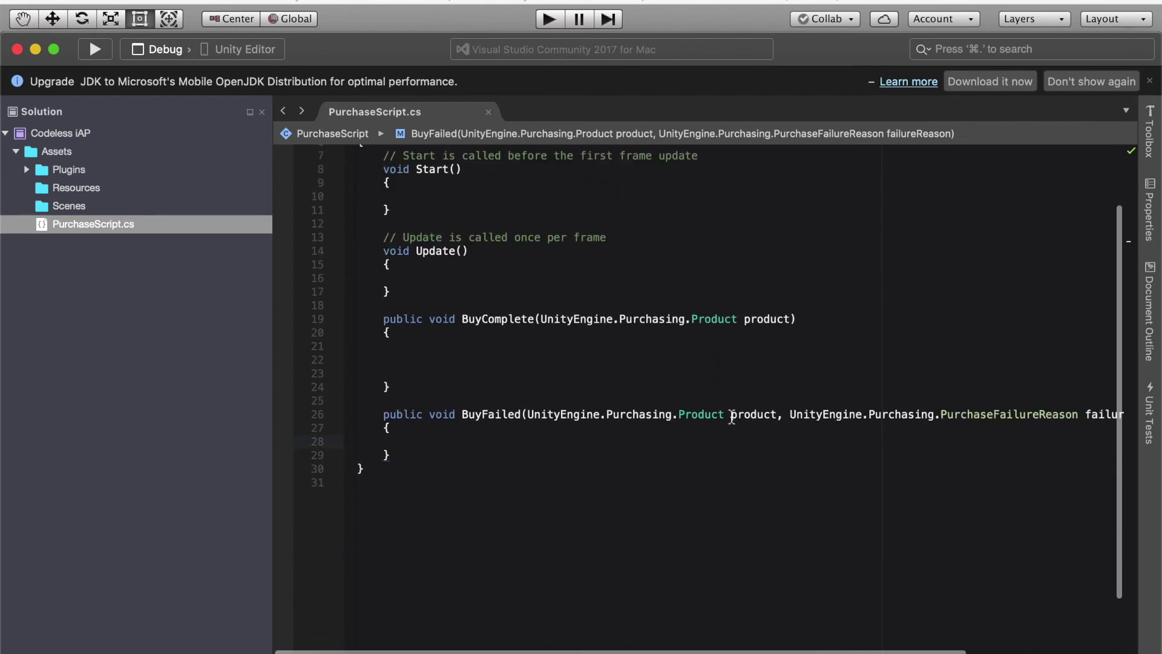
drag(778, 413, 566, 417)
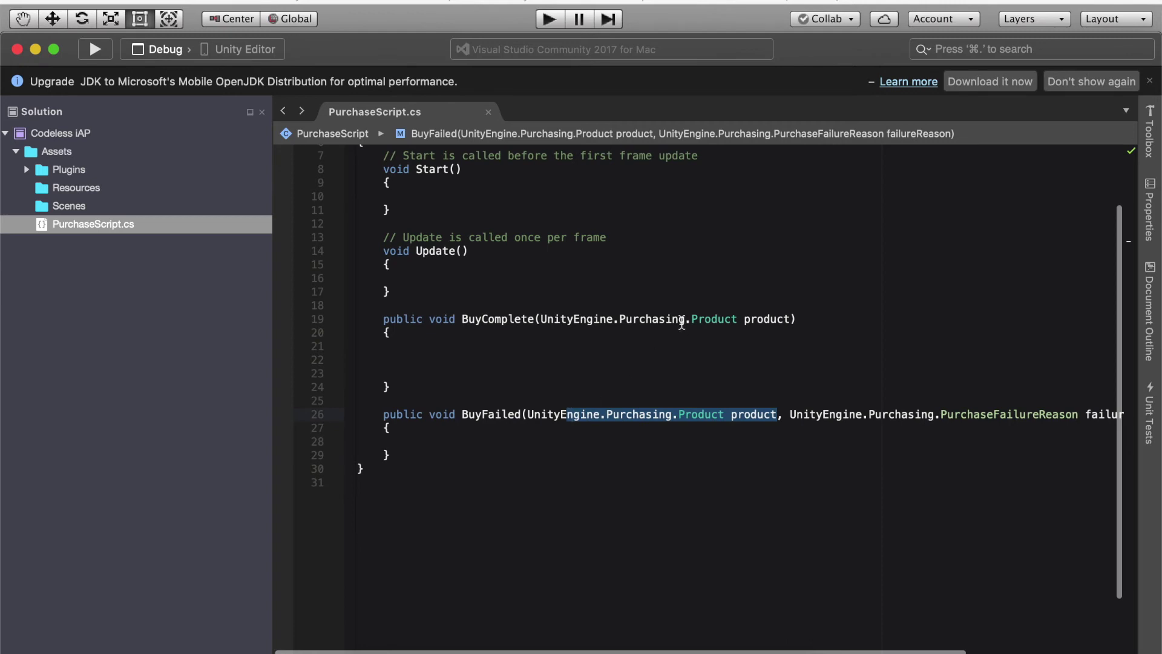
click(681, 319)
scroll(719, 393, right, 5)
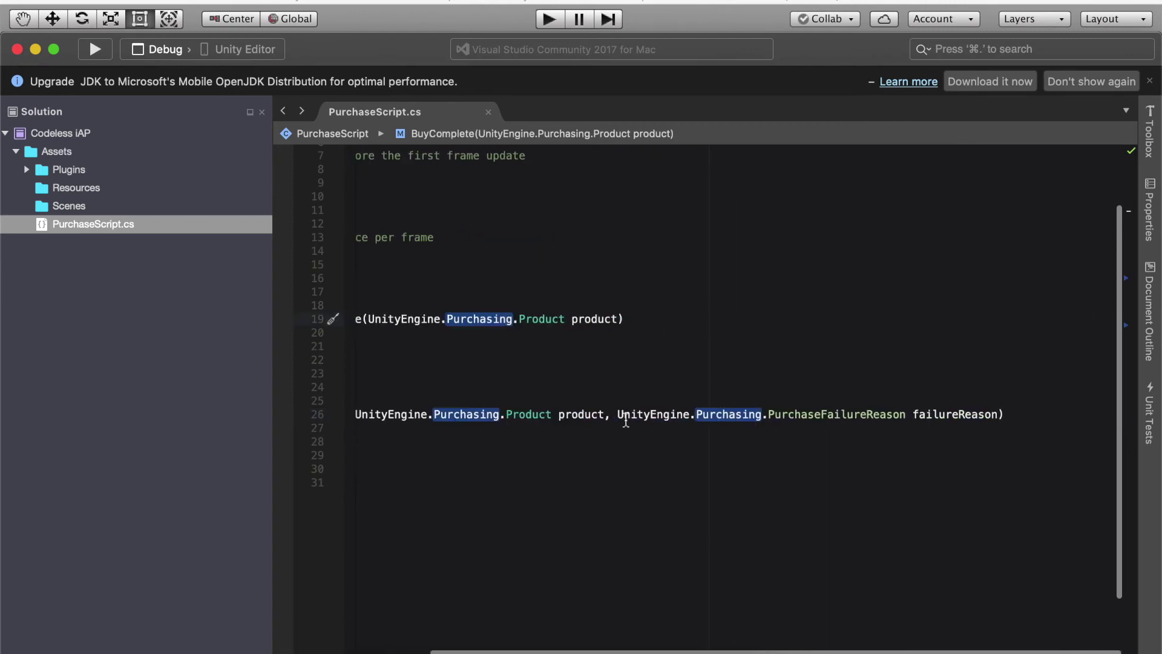
click(626, 417)
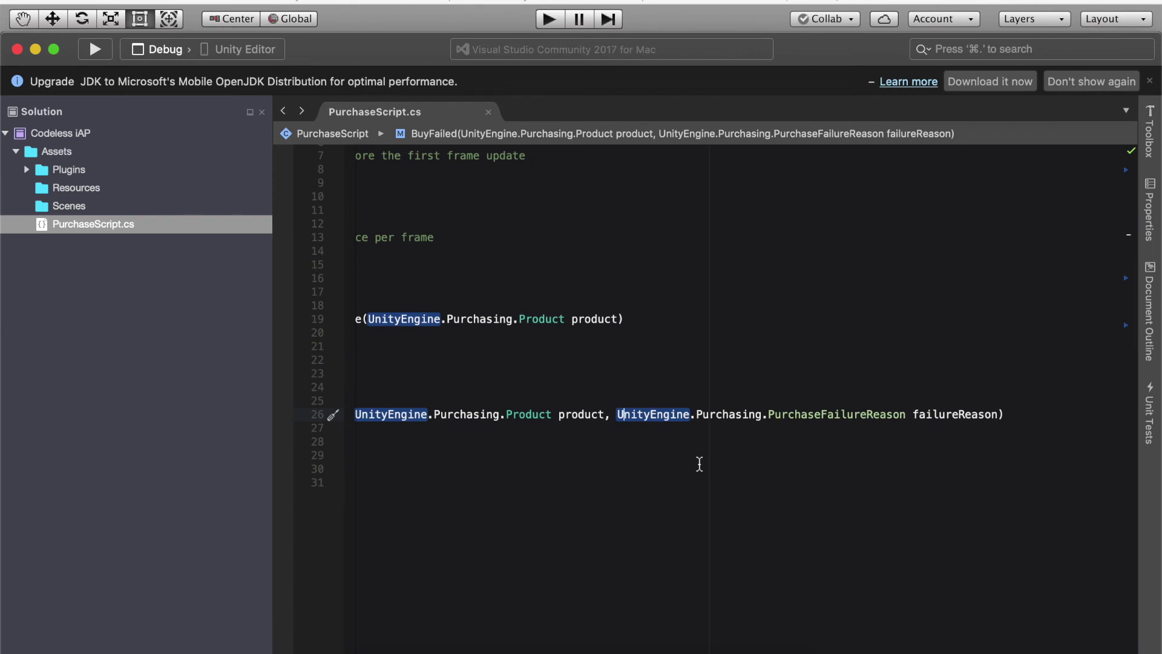
scroll(699, 464, left, 6)
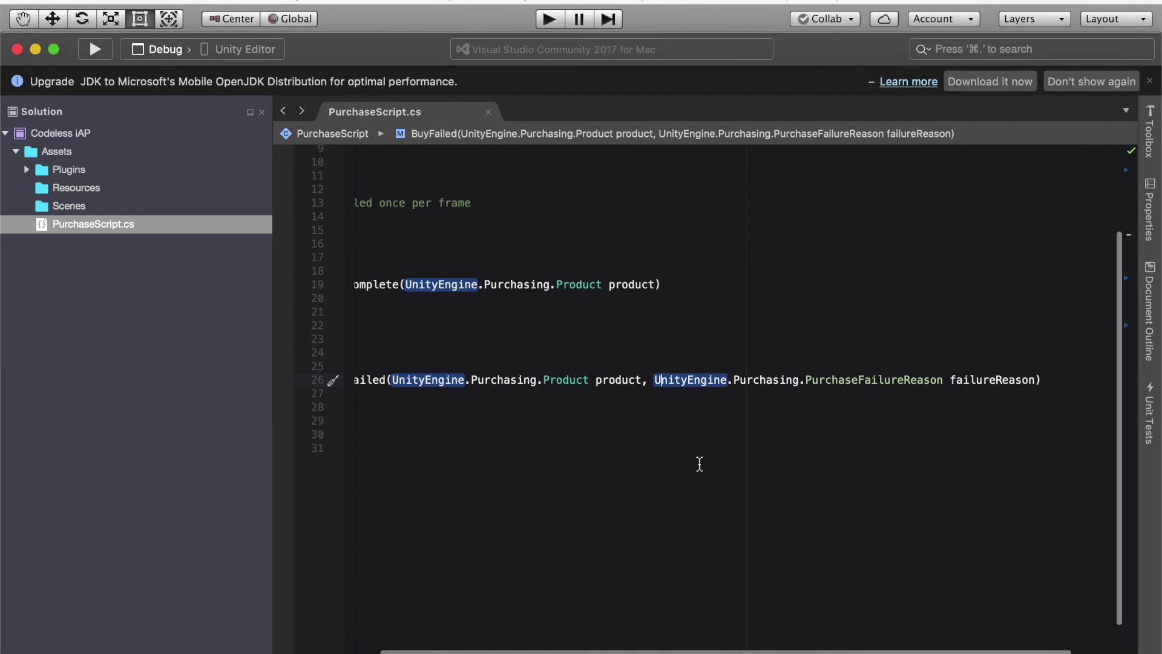
click(639, 416)
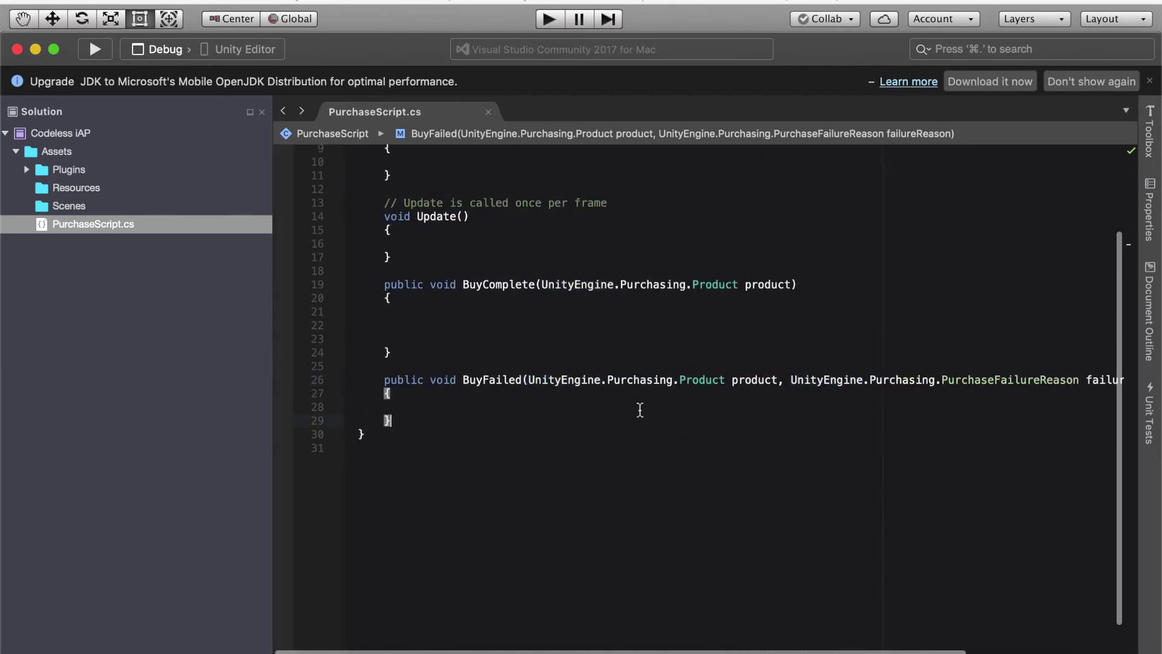
click(640, 410)
scroll(649, 409, right, 3)
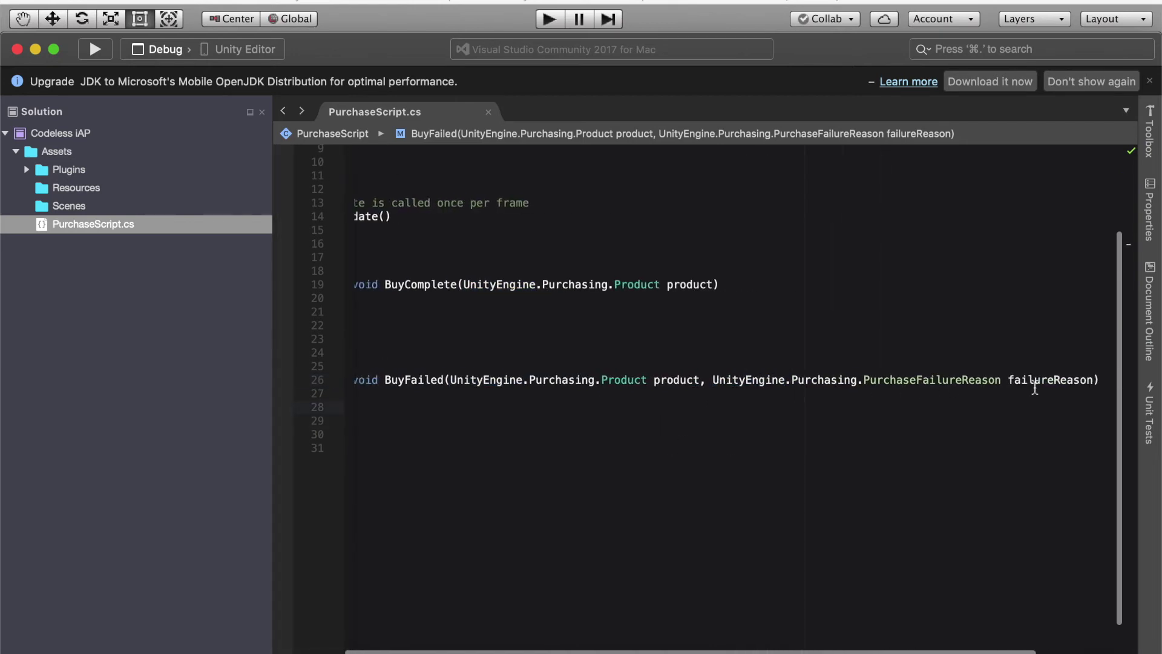
scroll(710, 397, left, 3)
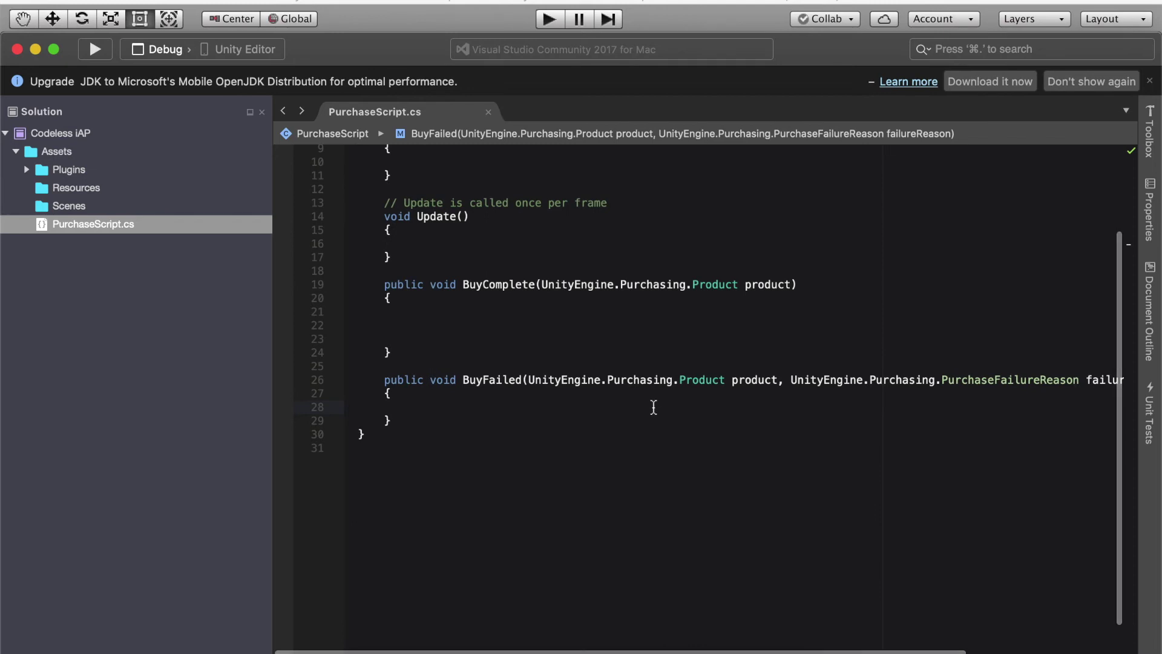
Add Debug.Log("PURCHASE FAILRED"); inside BuyFailed and save the script
text(Debug.)
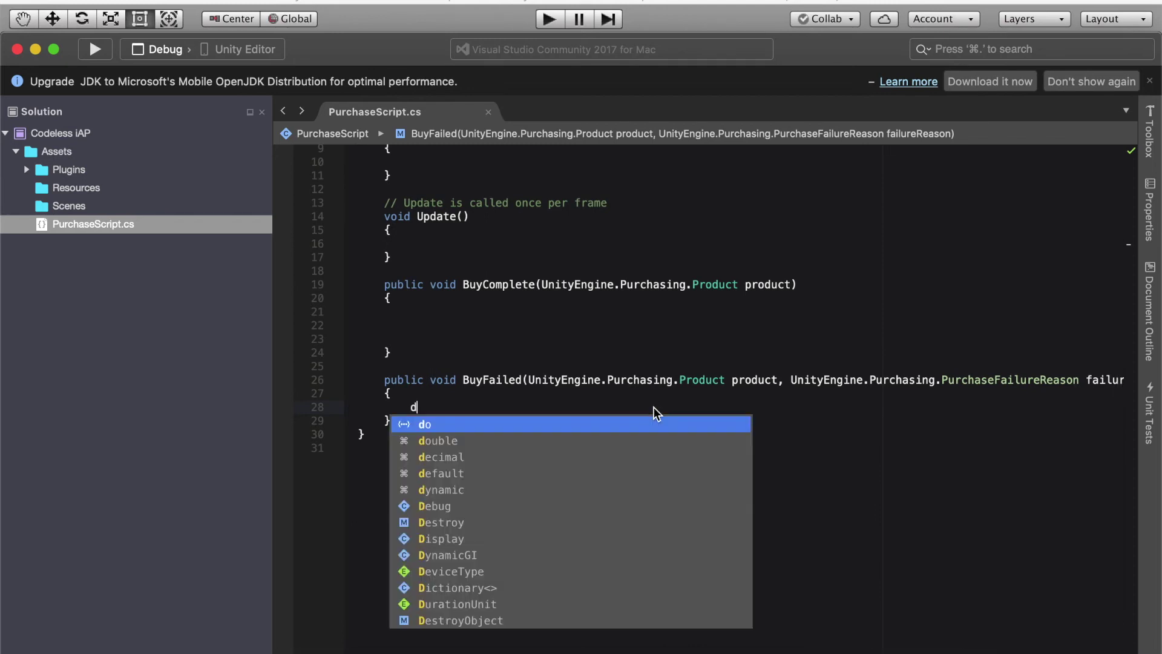
text(L)
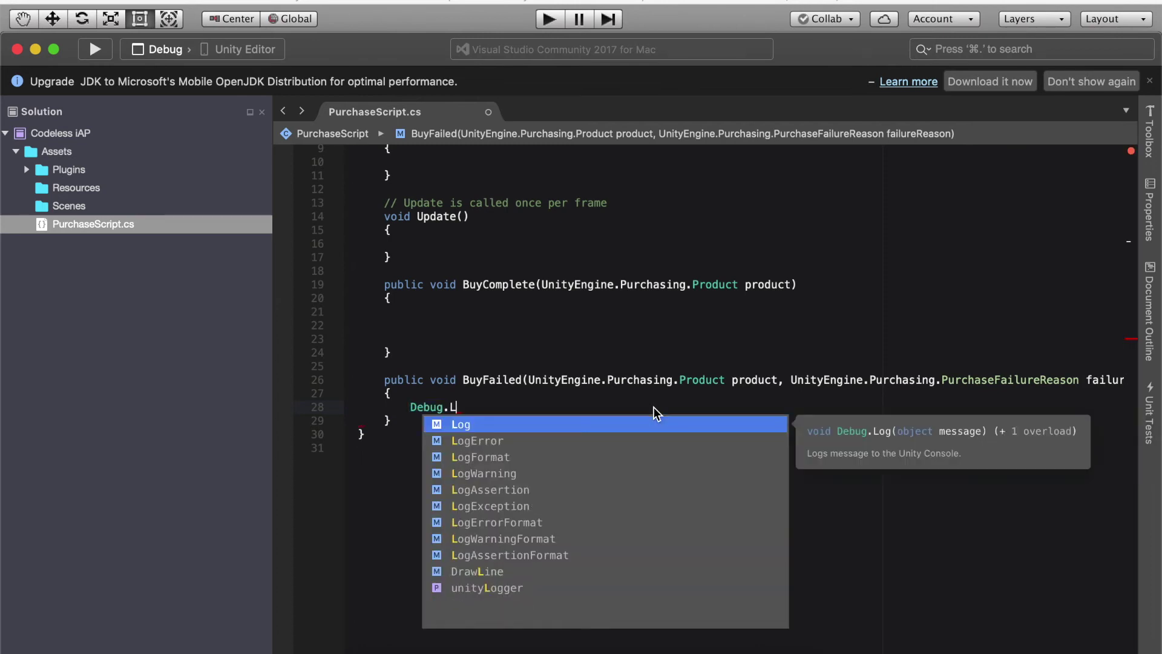
key(Return)
text(("");)
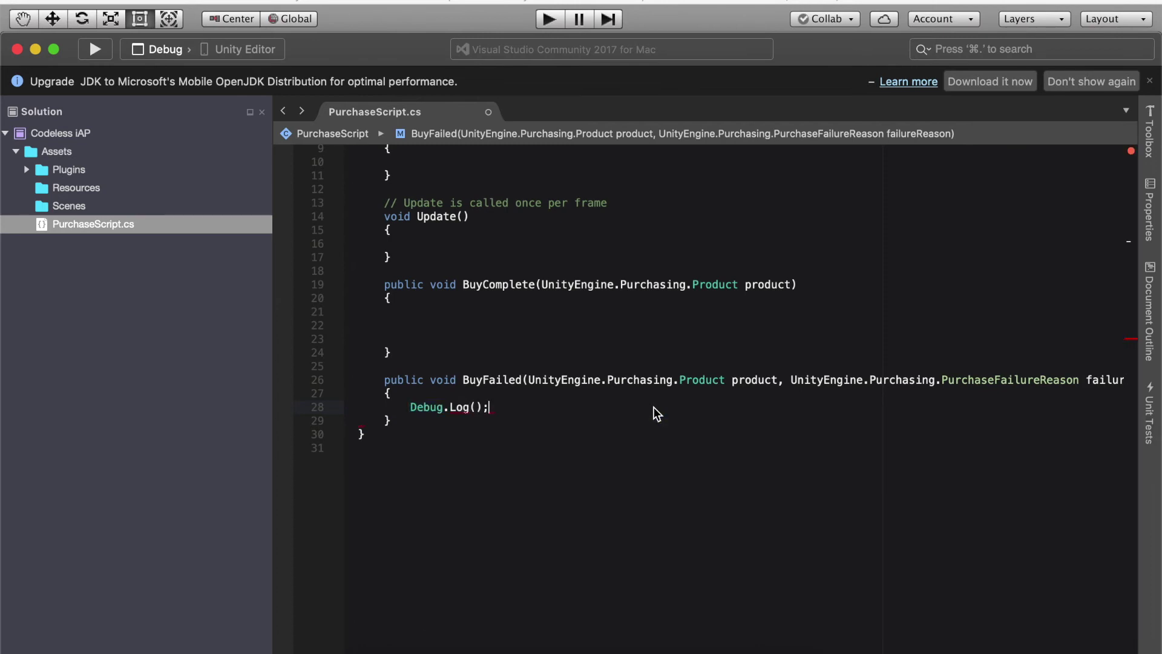
key(Left)
key(Left)
text(")
text(PURCHASE )
text(FAILRED)
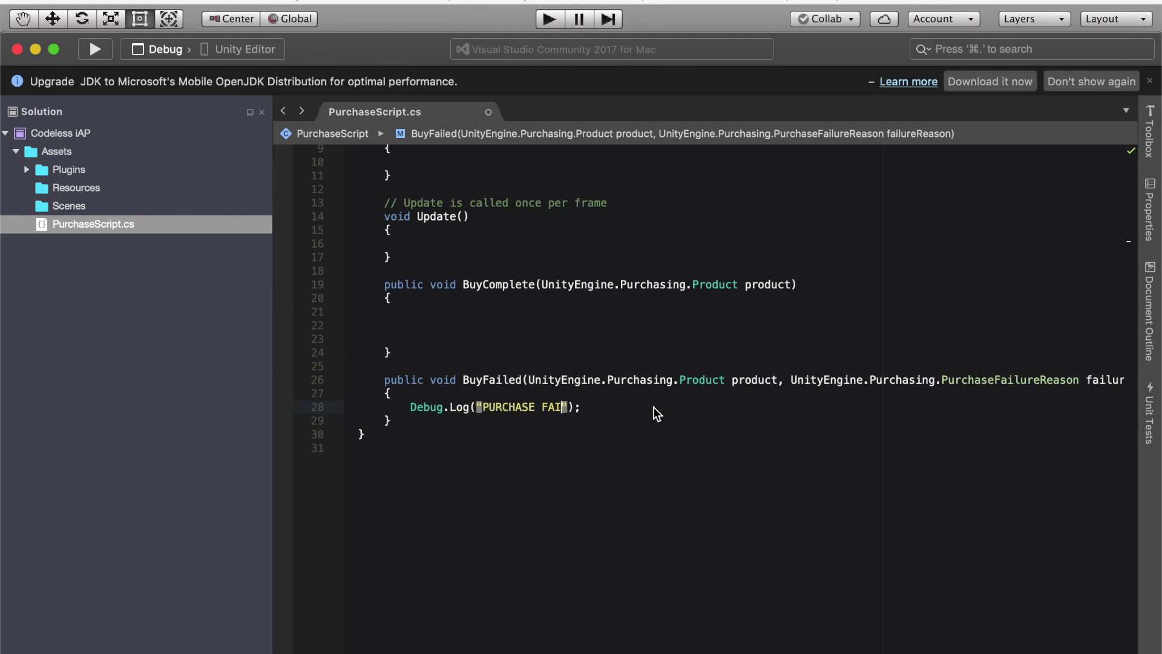
key(super+s)
Add Debug.Log("PURCHASE COMPLETE"); inside the BuyComplete body
click(628, 325)
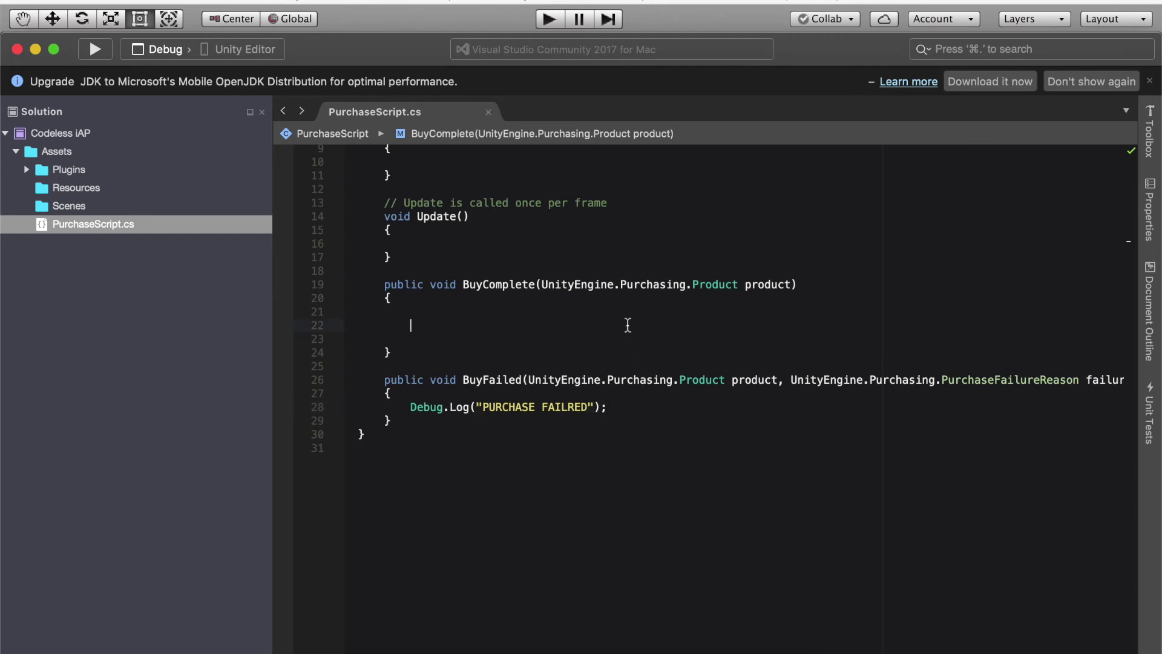
scroll(630, 325, up, 3)
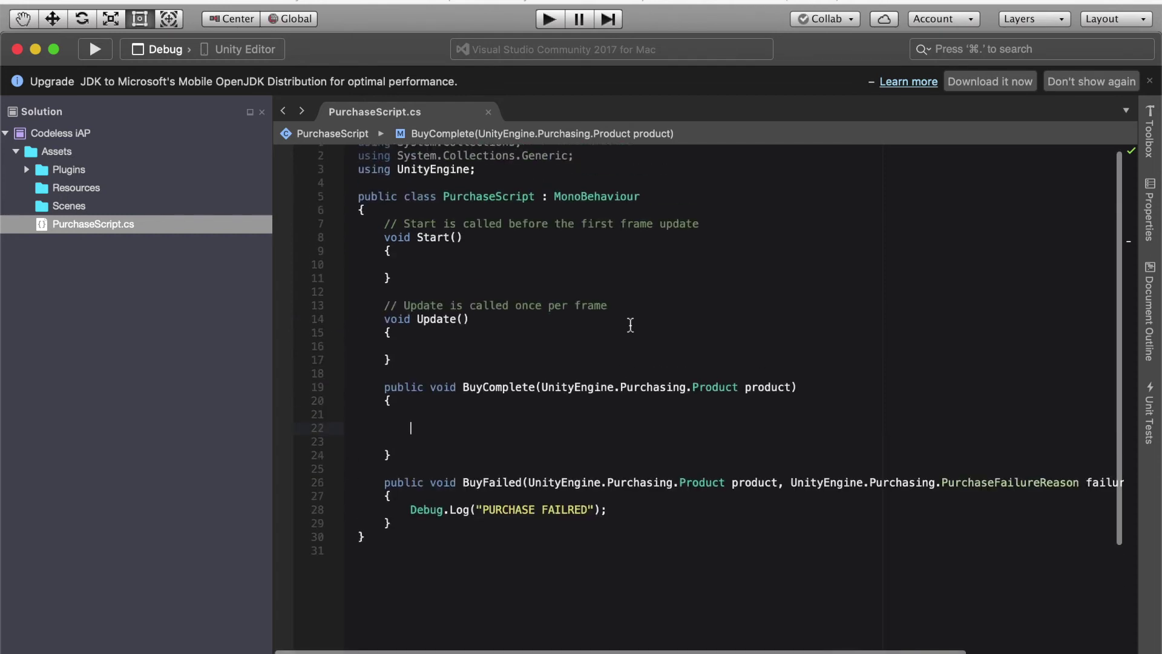
drag(863, 45, 860, 83)
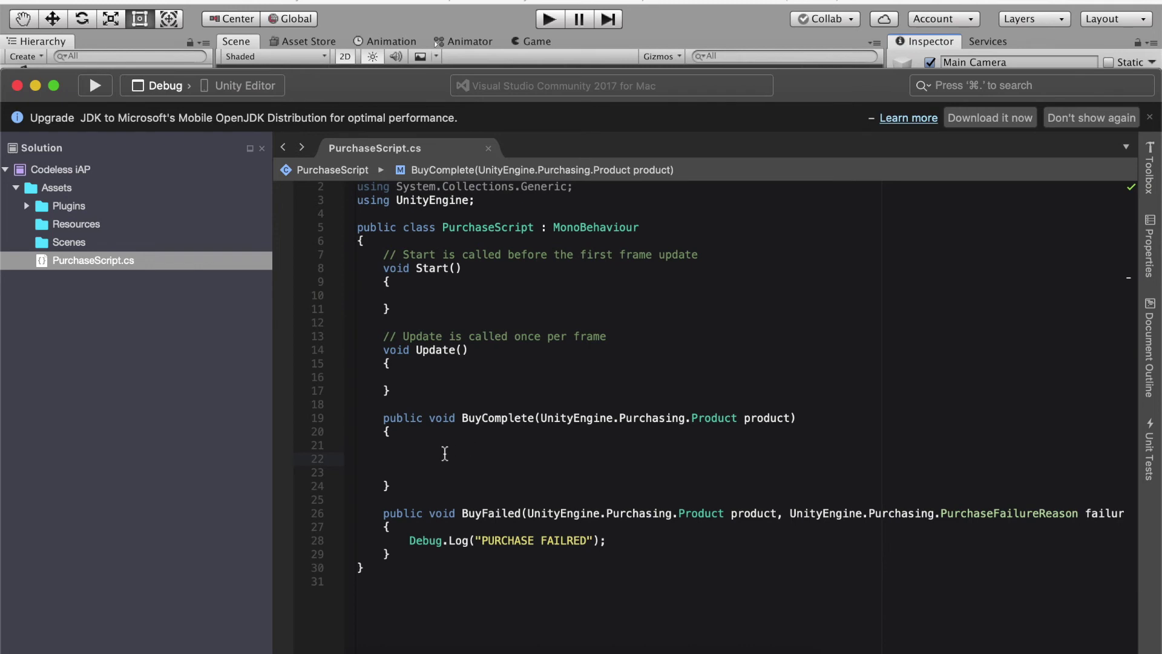
text(Deb)
key(Tab)
text(.L)
key(Tab)
text(();)
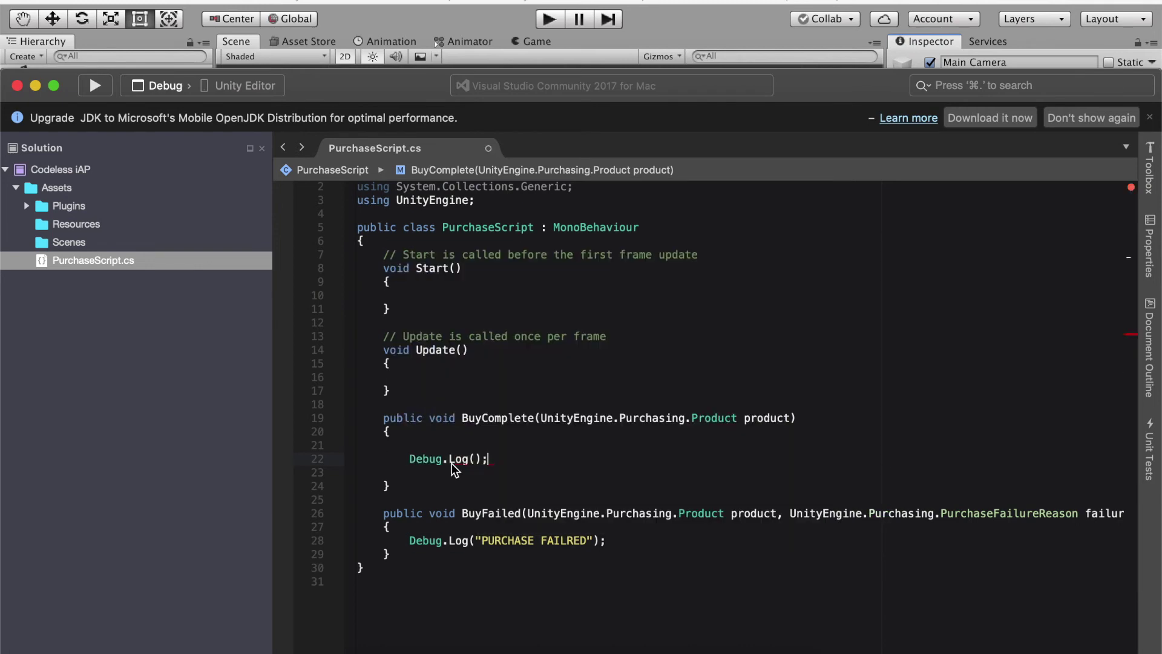
key(Left)
key(Left)
text("PURCHASE)
text( COMPLETE)
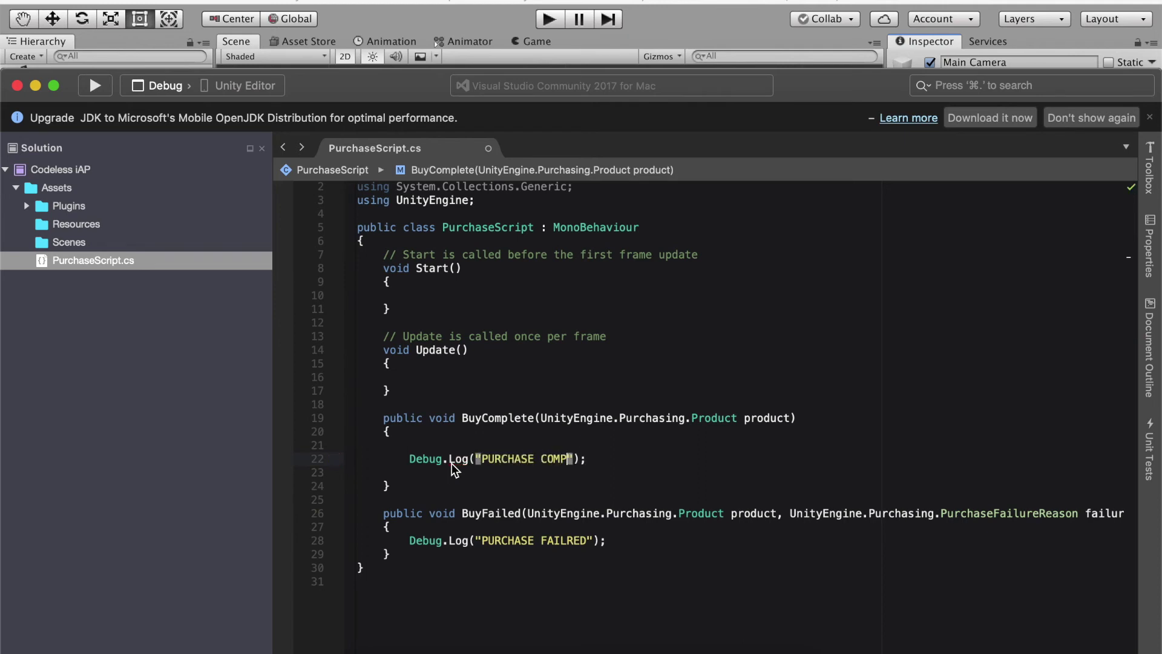
Remove an accidental extra Debug.Log line below PURCHASE COMPLETE and save the script
click(634, 460)
scroll(634, 460, up, 1)
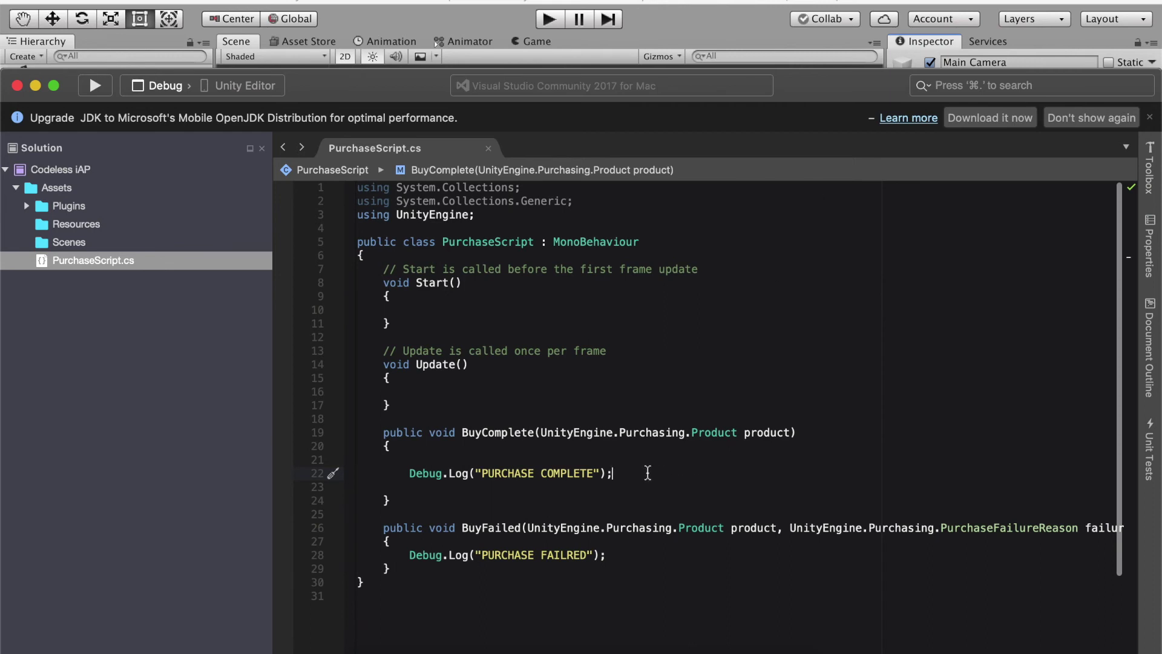
key(Return)
text(Debug.Log();)
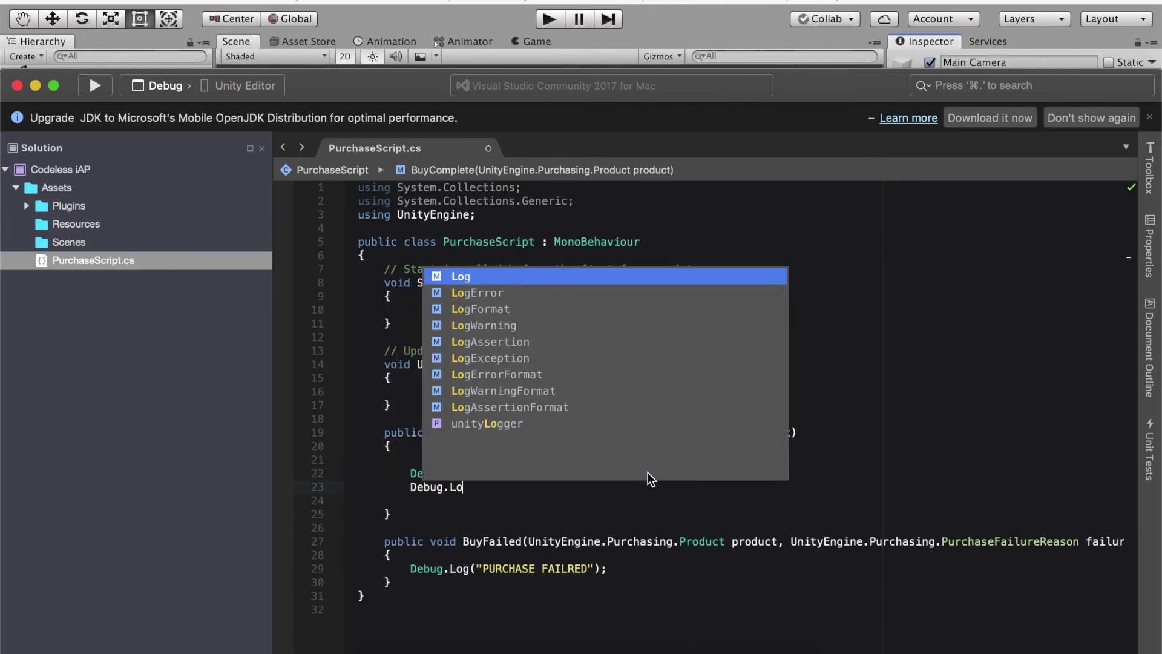
key(Left)
key(Left)
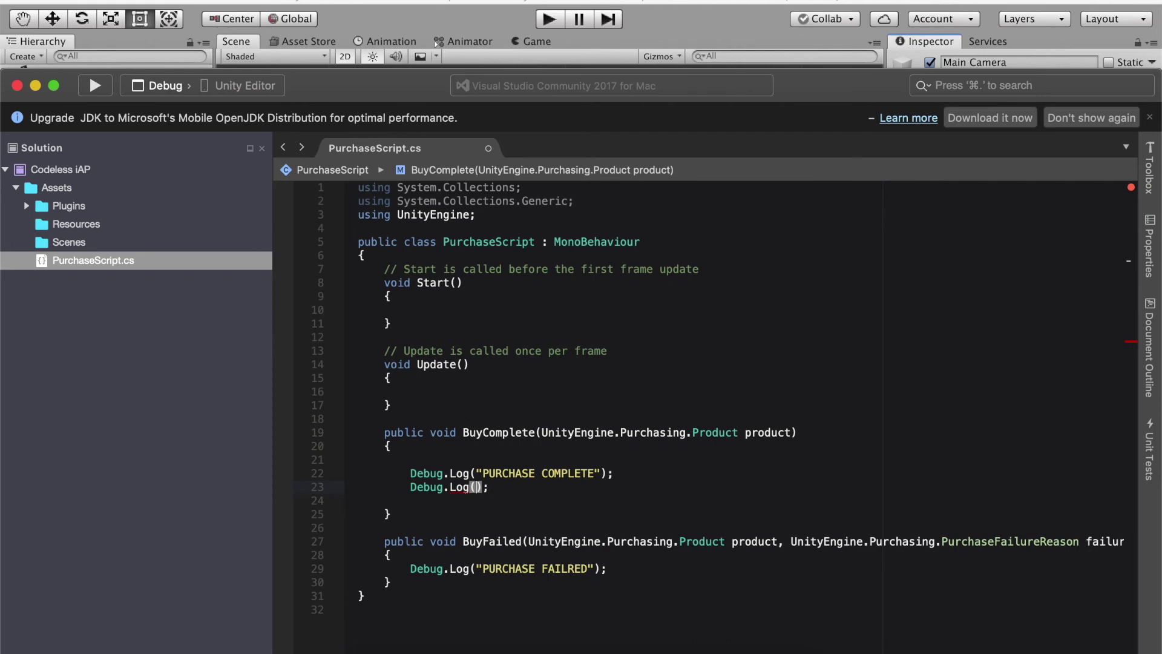
text(")
key(End)
key(shift+Home)
key(BackSpace)
click(635, 469)
key(super+s)
Reposition the code window, review the BuyComplete lines, and switch to Unity Editor
scroll(639, 468, down, 1)
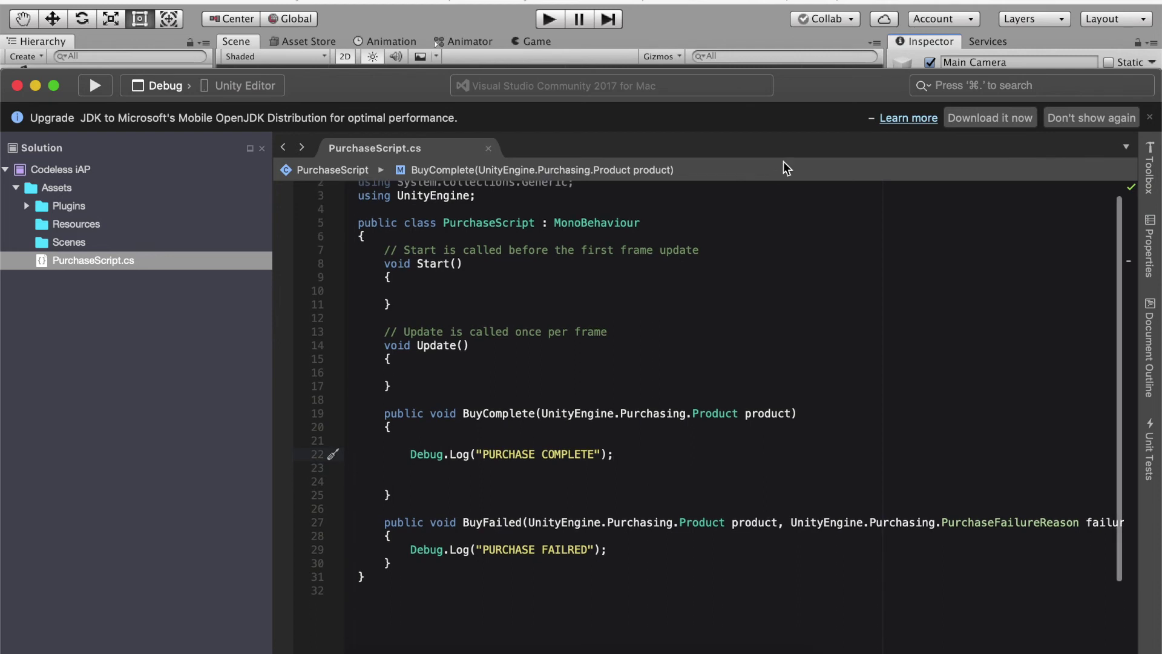
drag(837, 101, 822, 78)
scroll(574, 348, down, 3)
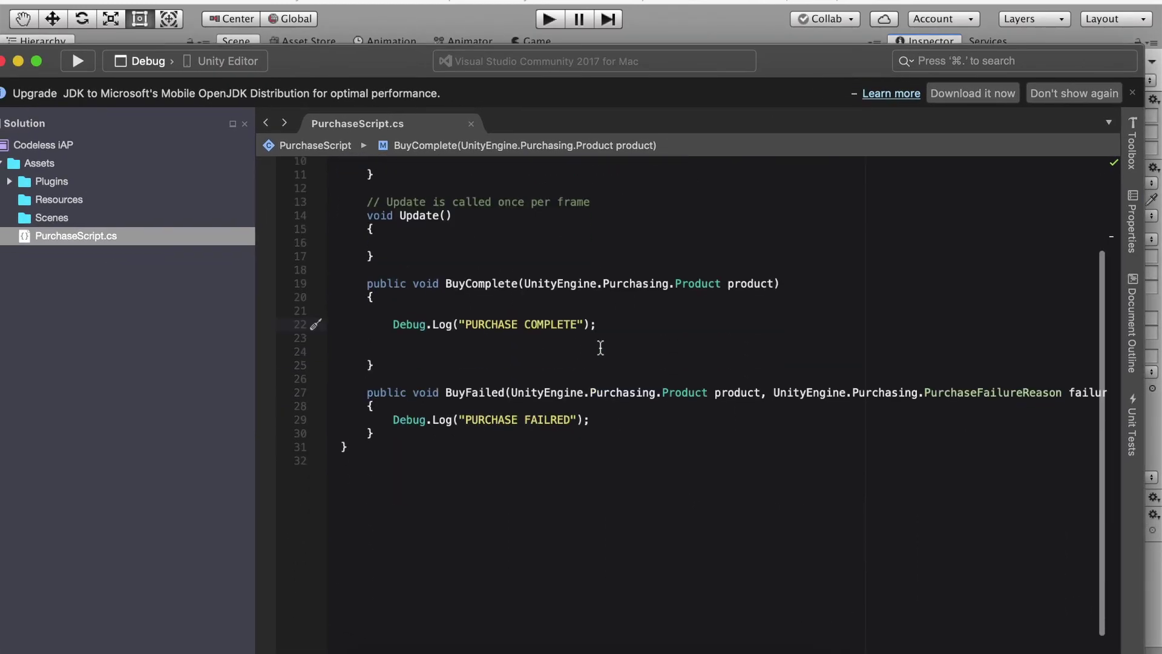
drag(600, 348, 587, 305)
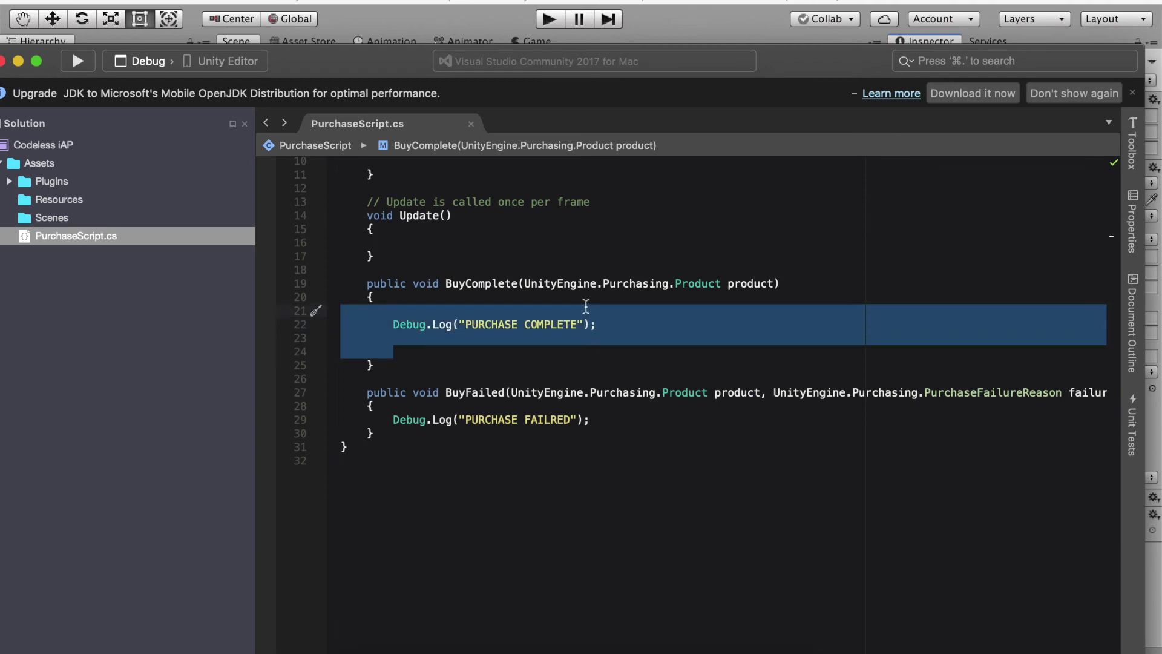
click(484, 309)
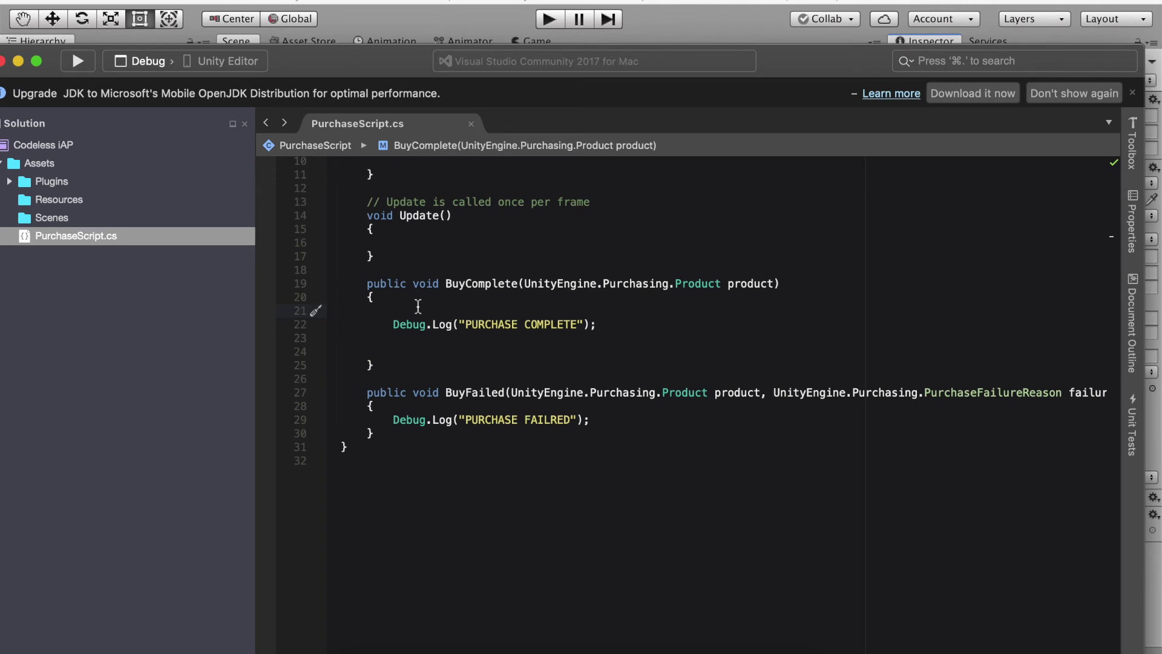
click(590, 323)
scroll(614, 325, up, 5)
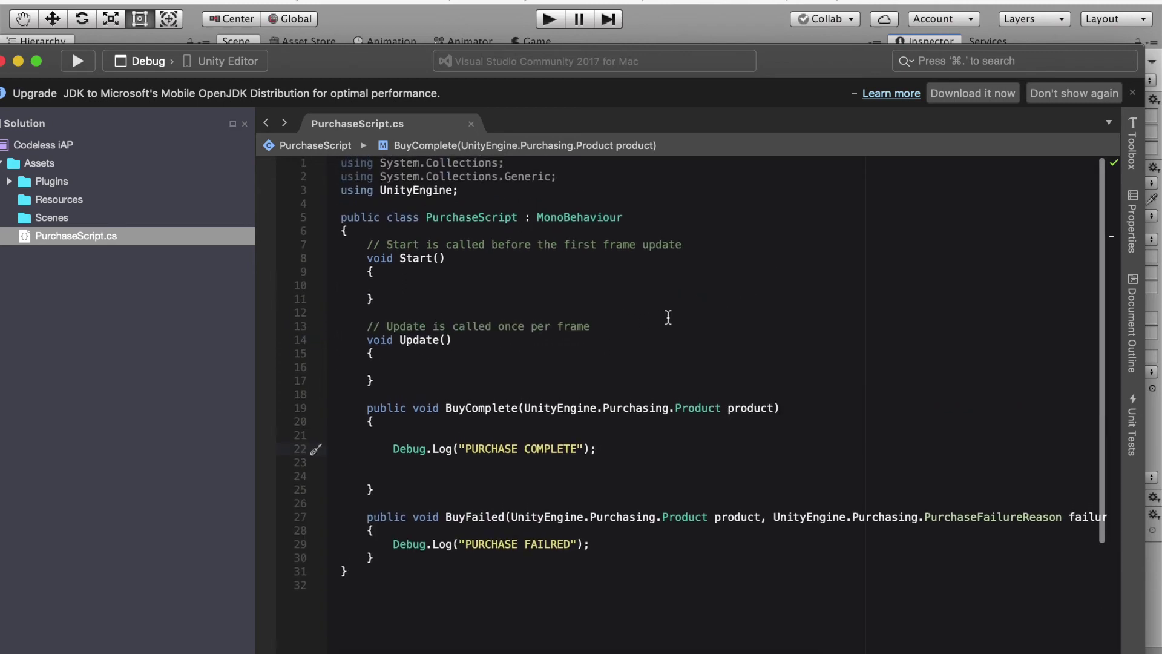
click(744, 40)
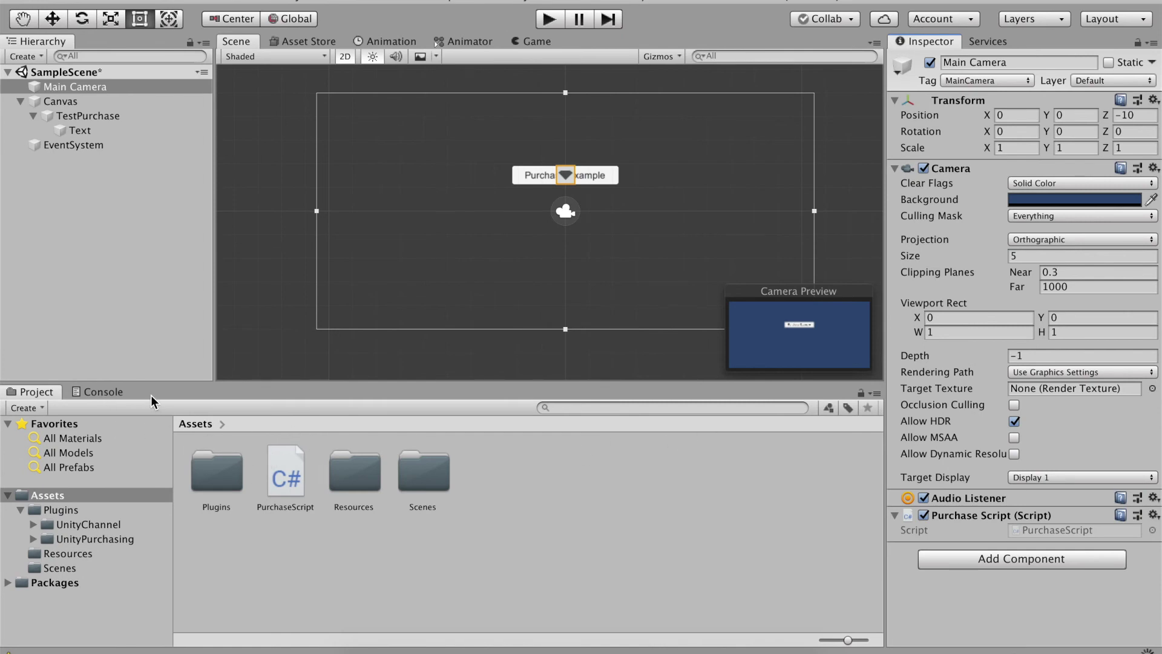
Show the Console's line-ending warning and select TestPurchase to view its IAP Button events
click(105, 393)
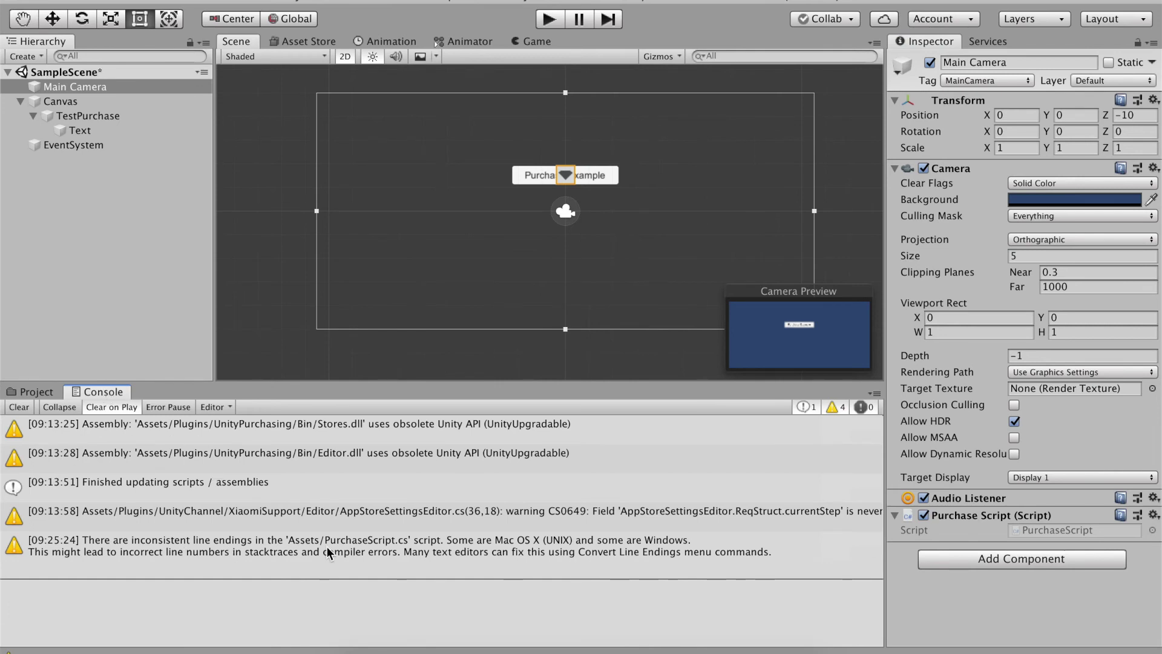
click(124, 118)
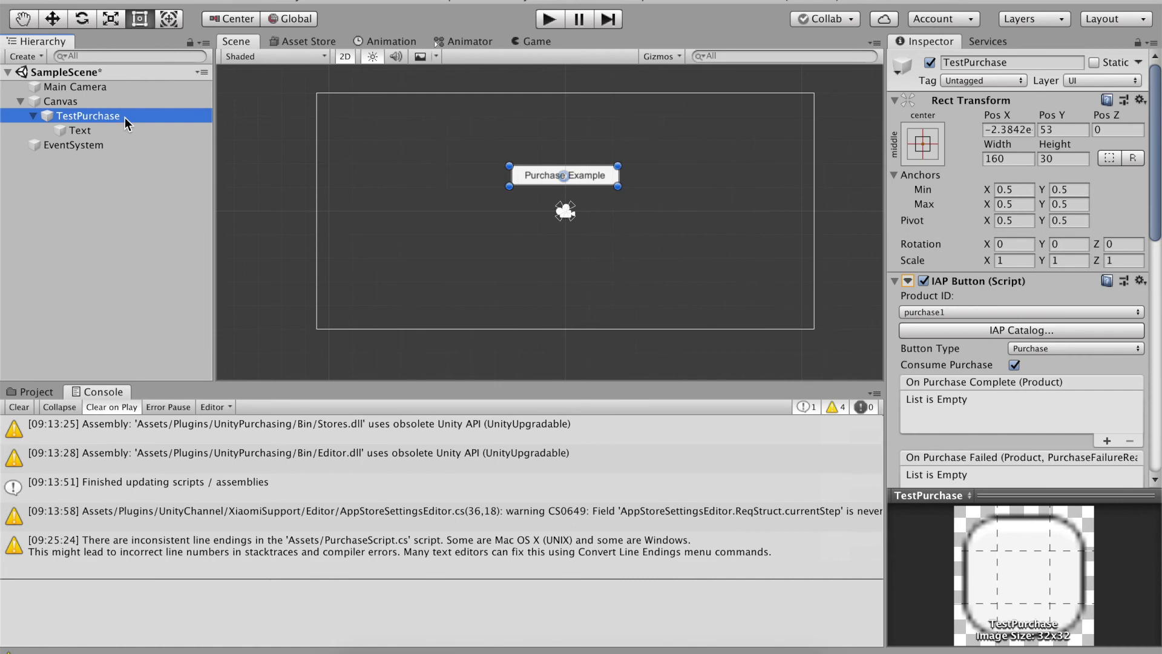
click(835, 195)
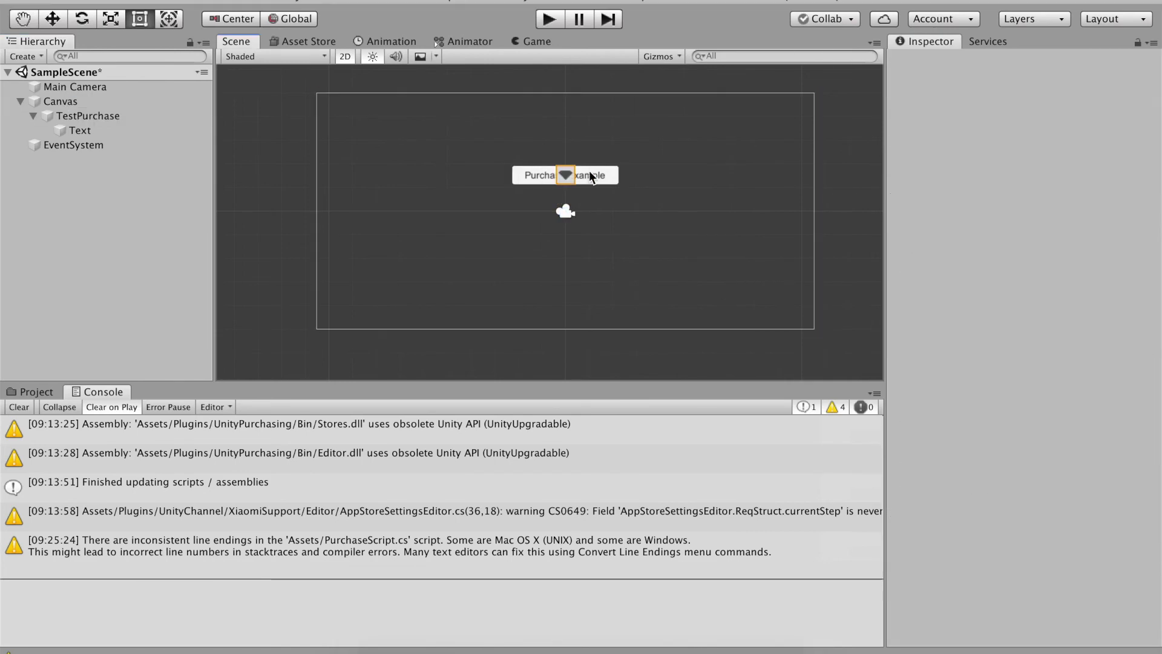
click(591, 176)
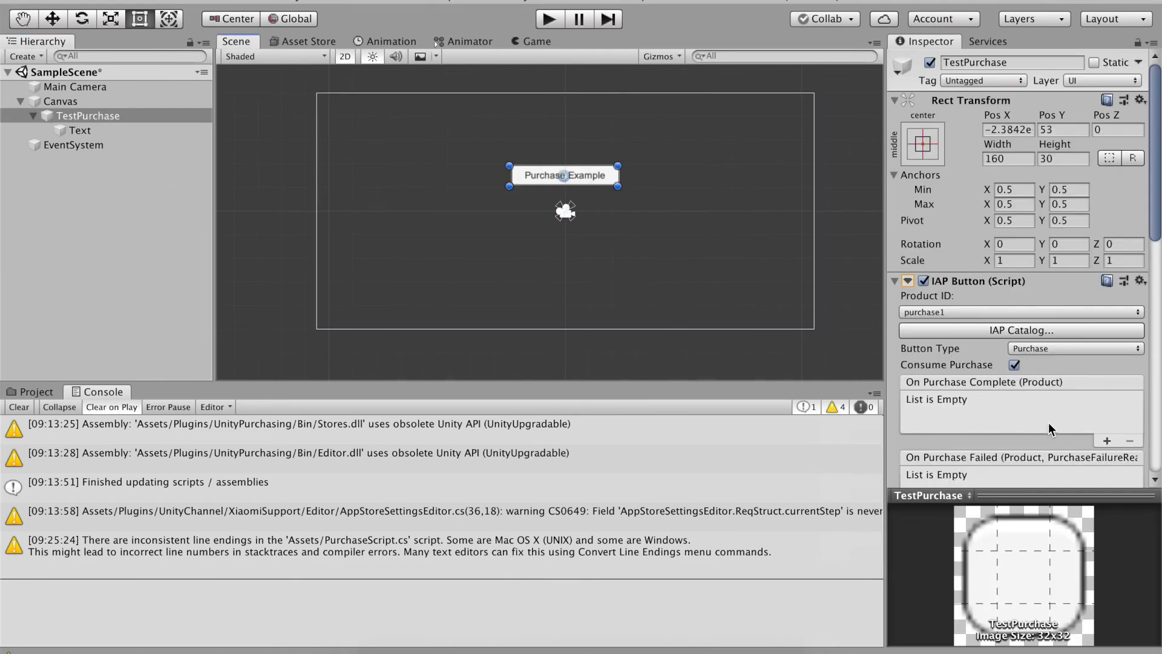
scroll(1035, 295, down, 8)
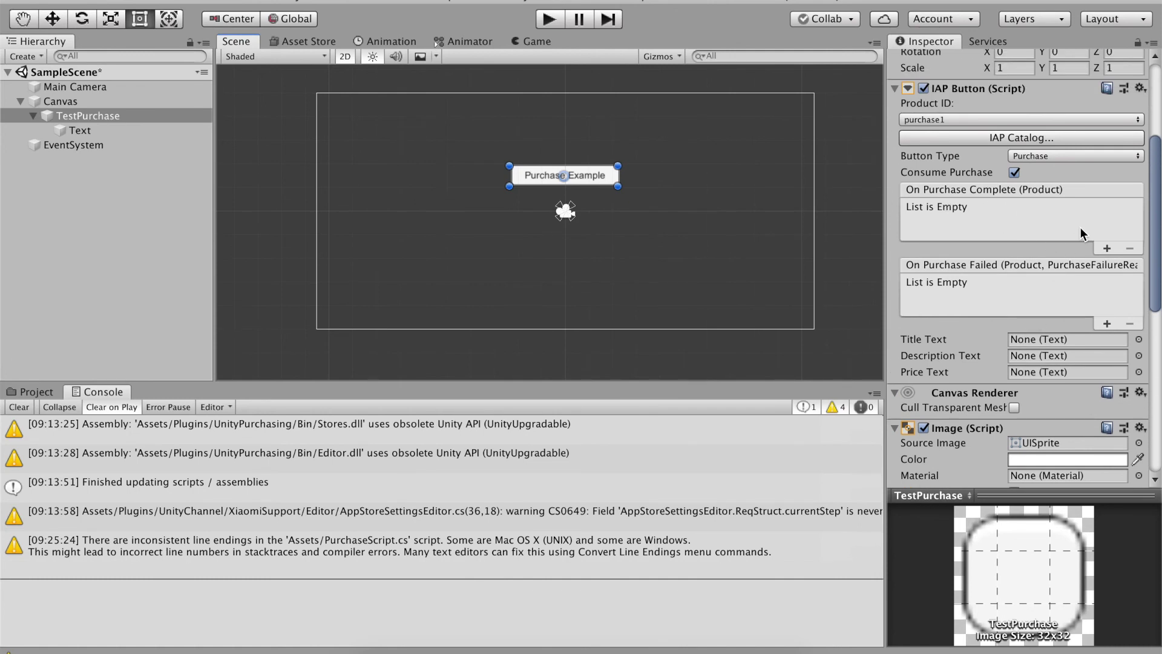
Add an On Purchase Complete entry targeting Main Camera from the scene object picker
click(1107, 248)
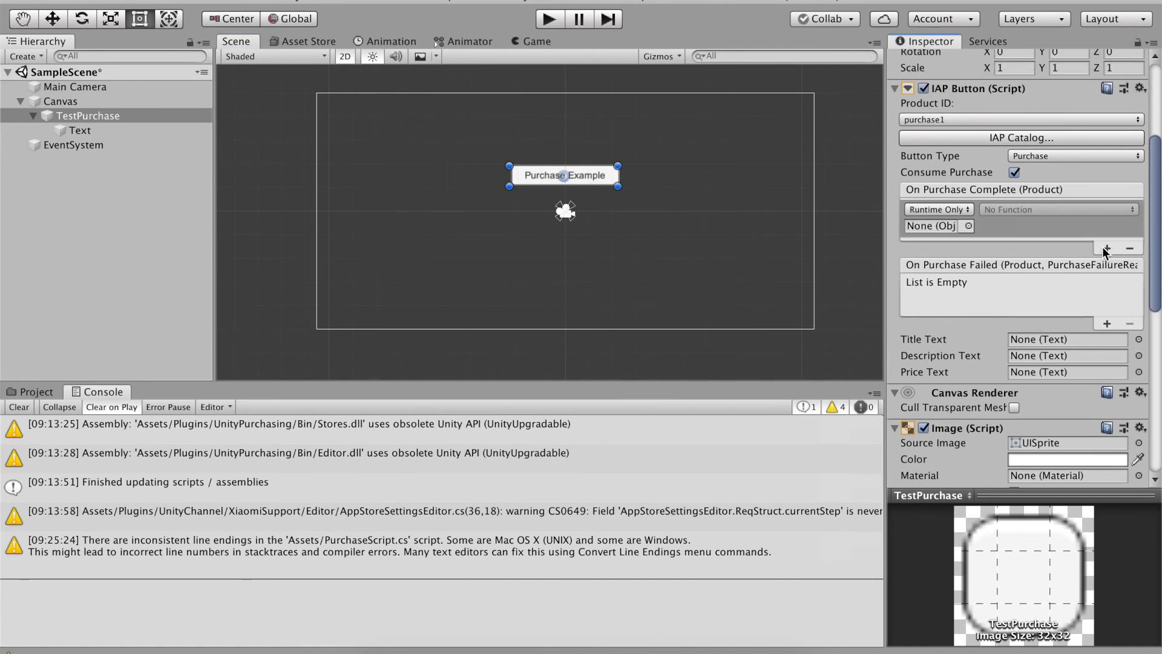
click(968, 226)
text(M)
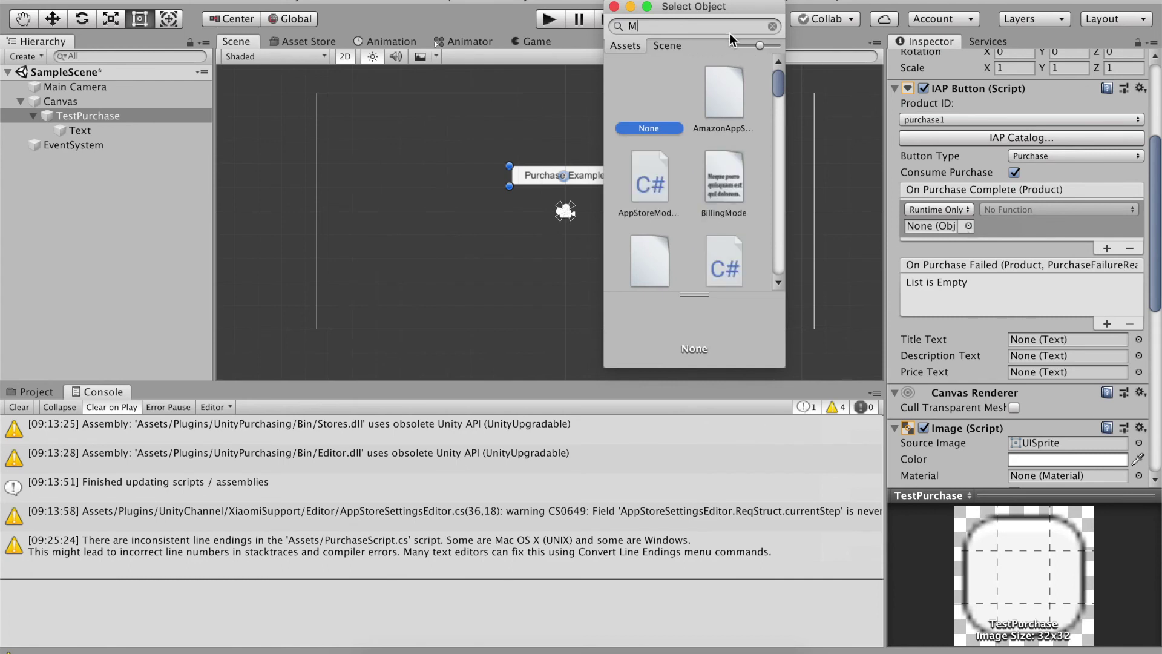
text(ain)
click(672, 46)
click(677, 75)
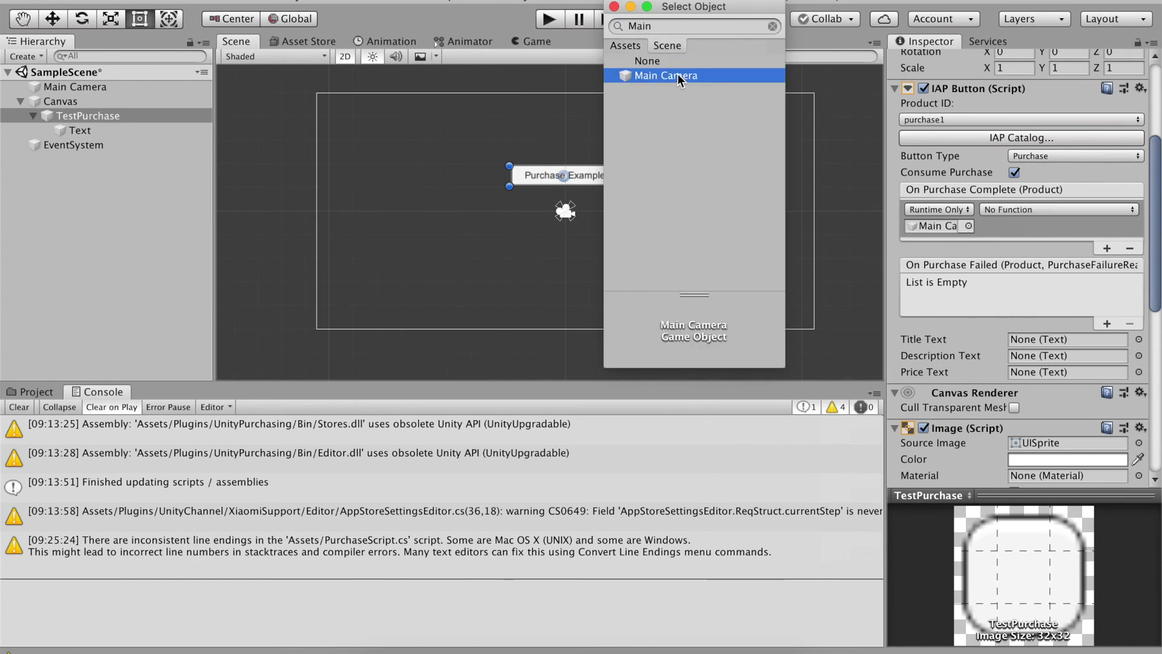
click(614, 6)
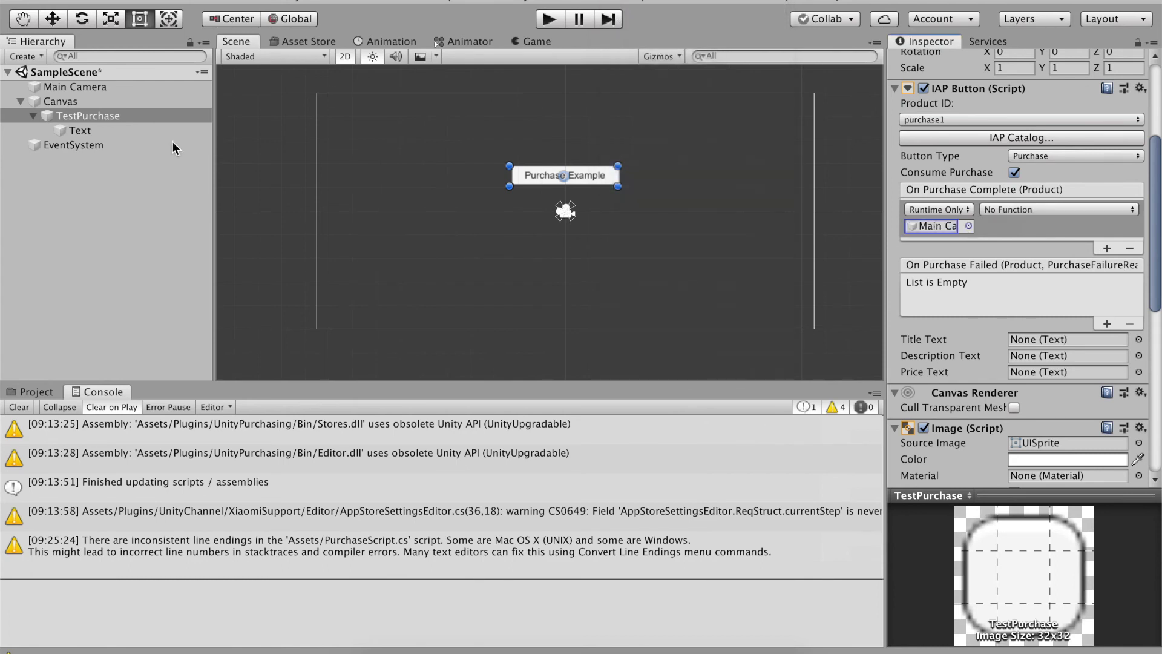
Add an On Purchase Failed entry and drag Main Camera into its object field
click(56, 86)
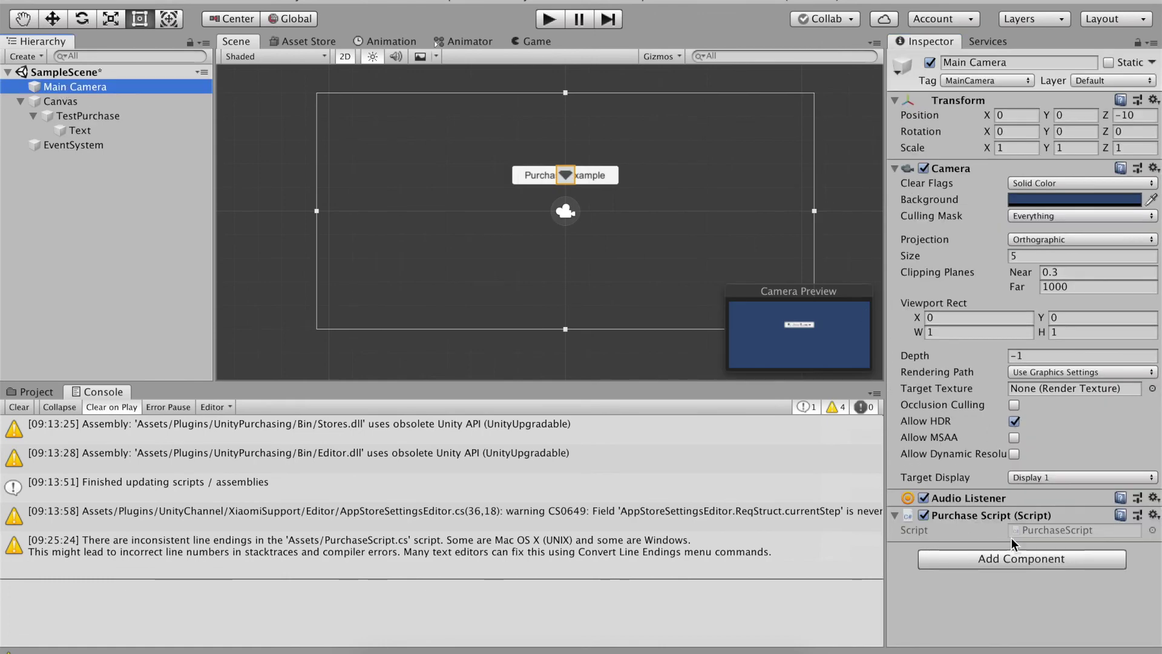
click(85, 116)
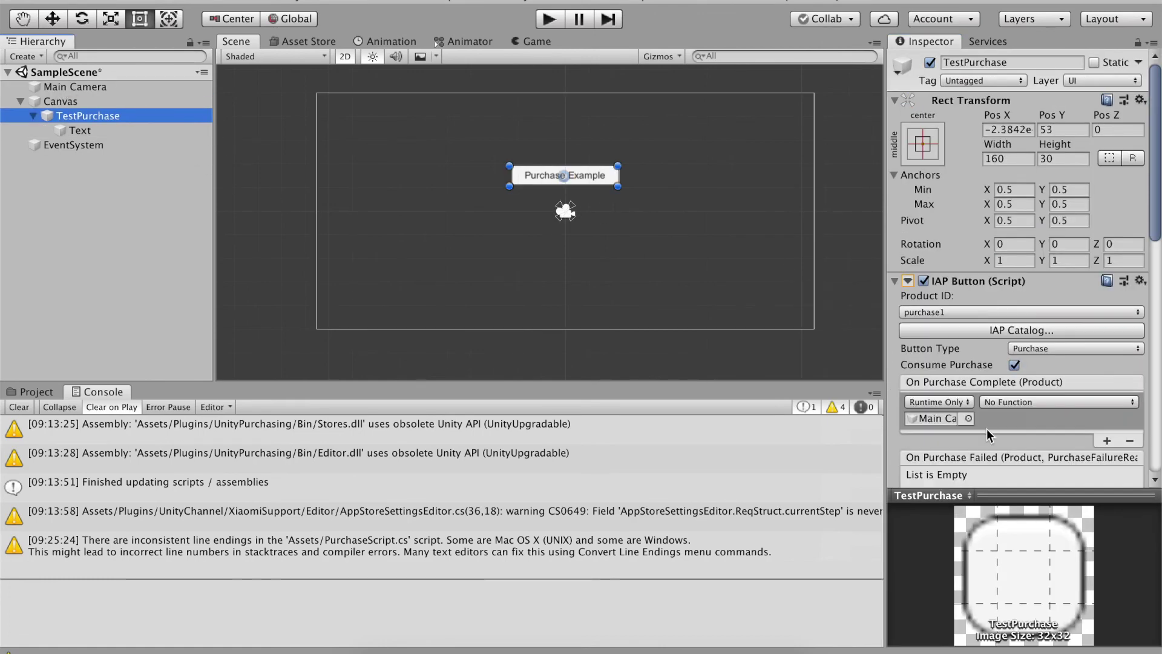
scroll(969, 420, down, 5)
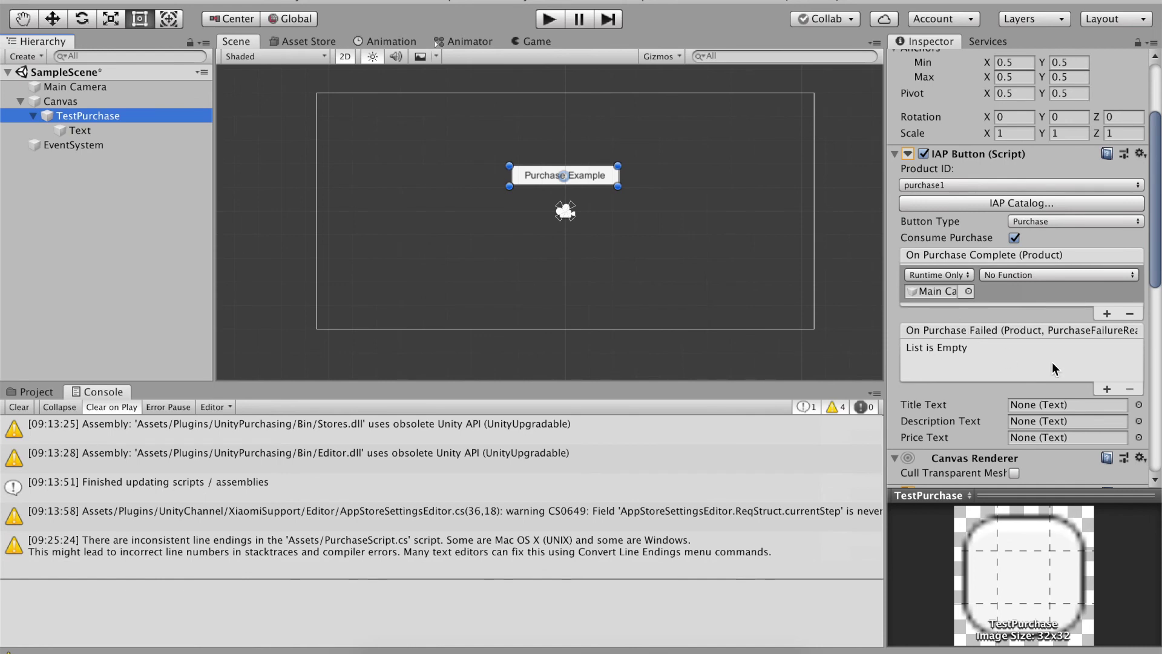
click(1107, 388)
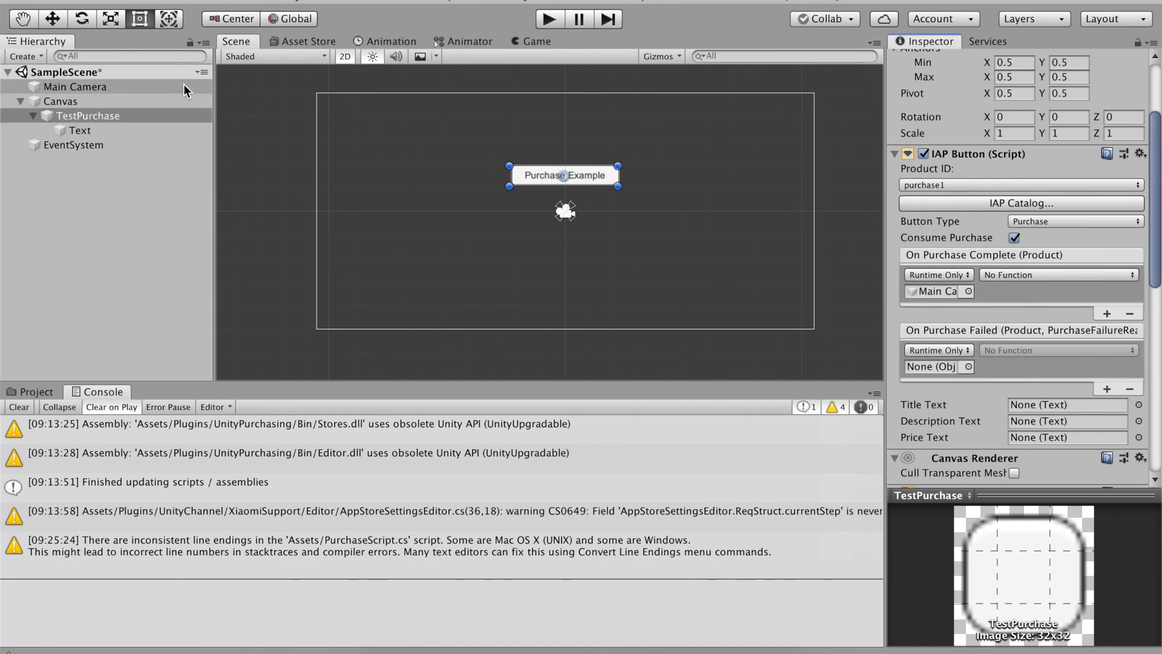
drag(185, 88, 922, 368)
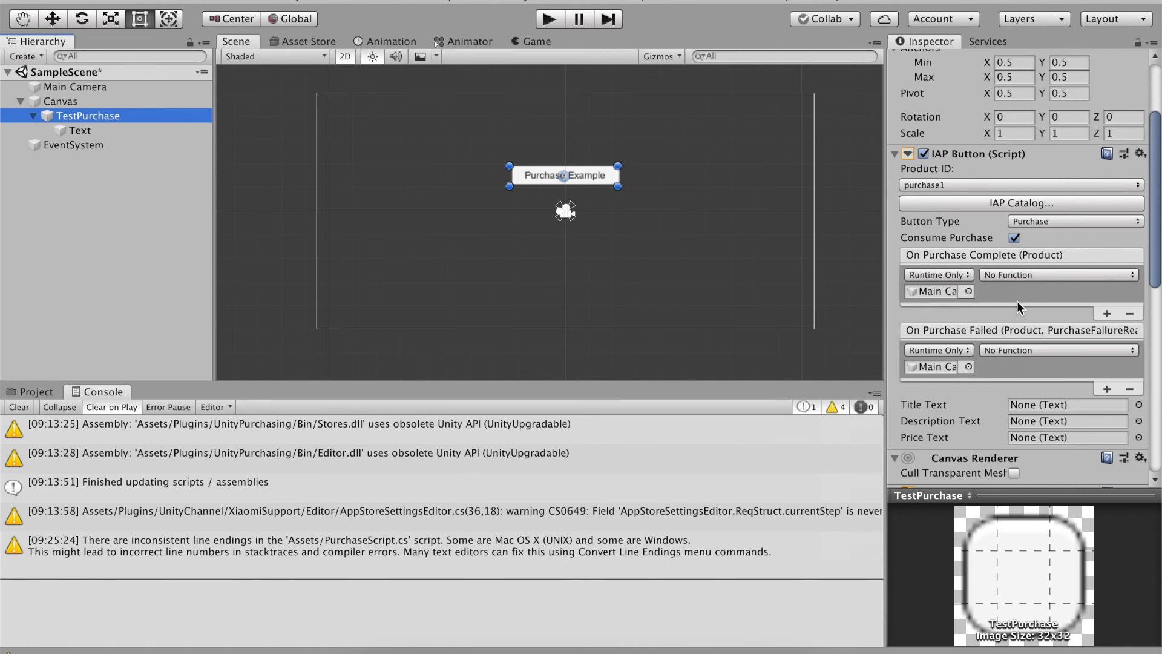
scroll(1016, 300, up, 1)
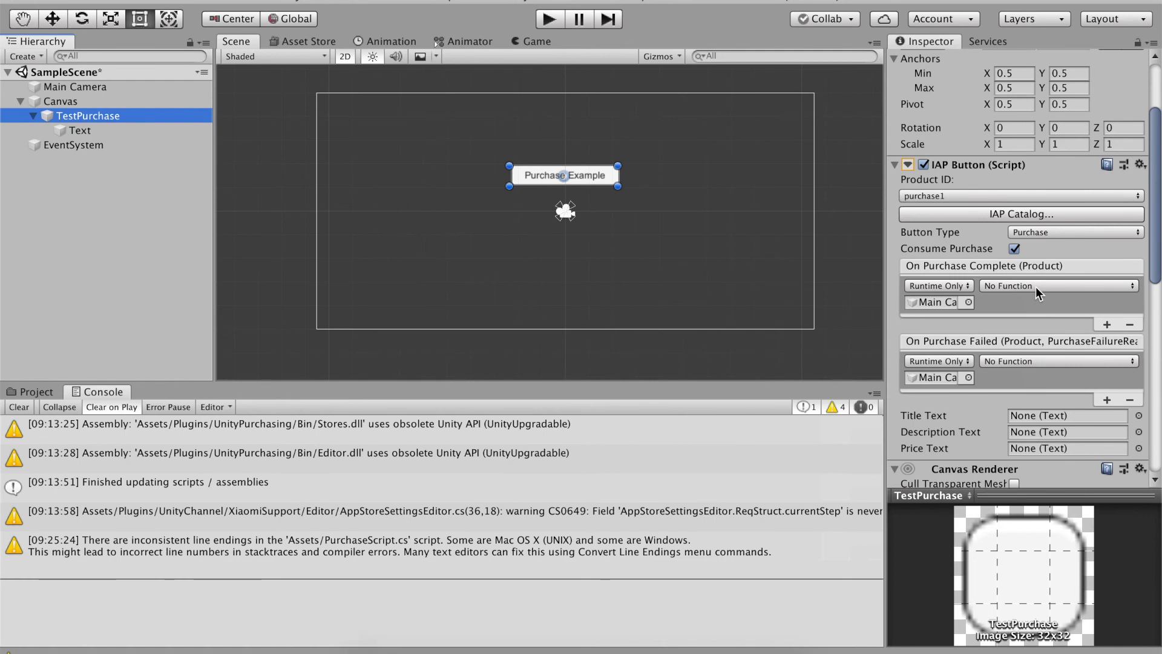
Set On Purchase Complete to call PurchaseScript.BuyComplete, then enter Play mode
click(1036, 286)
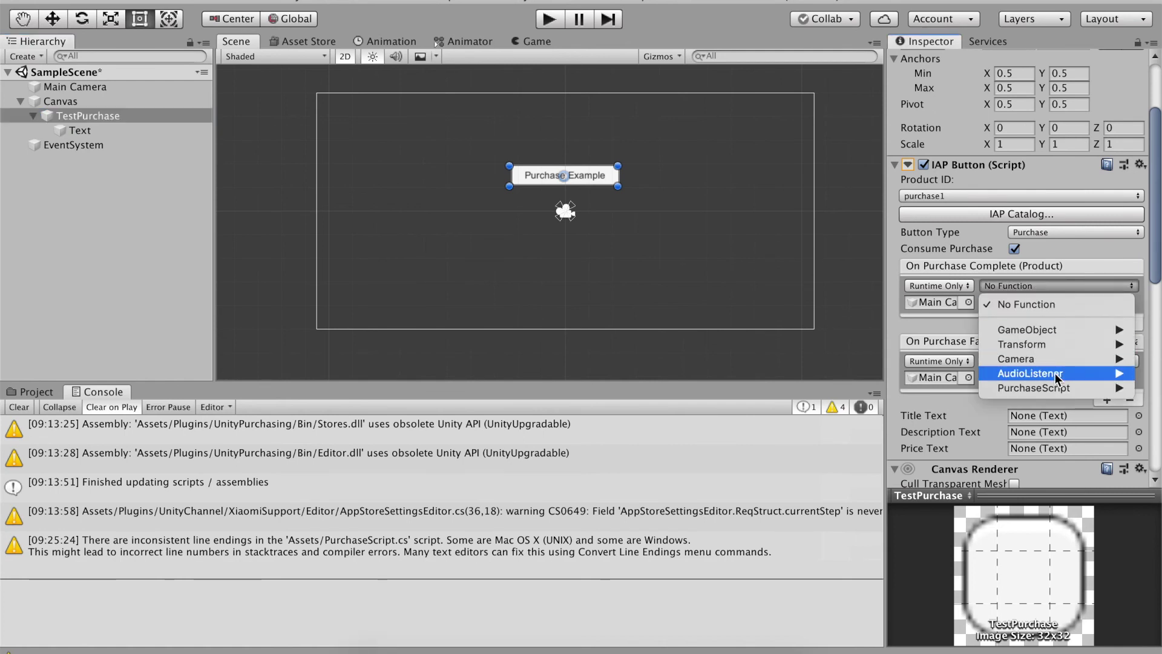
mouse_move(1057, 390)
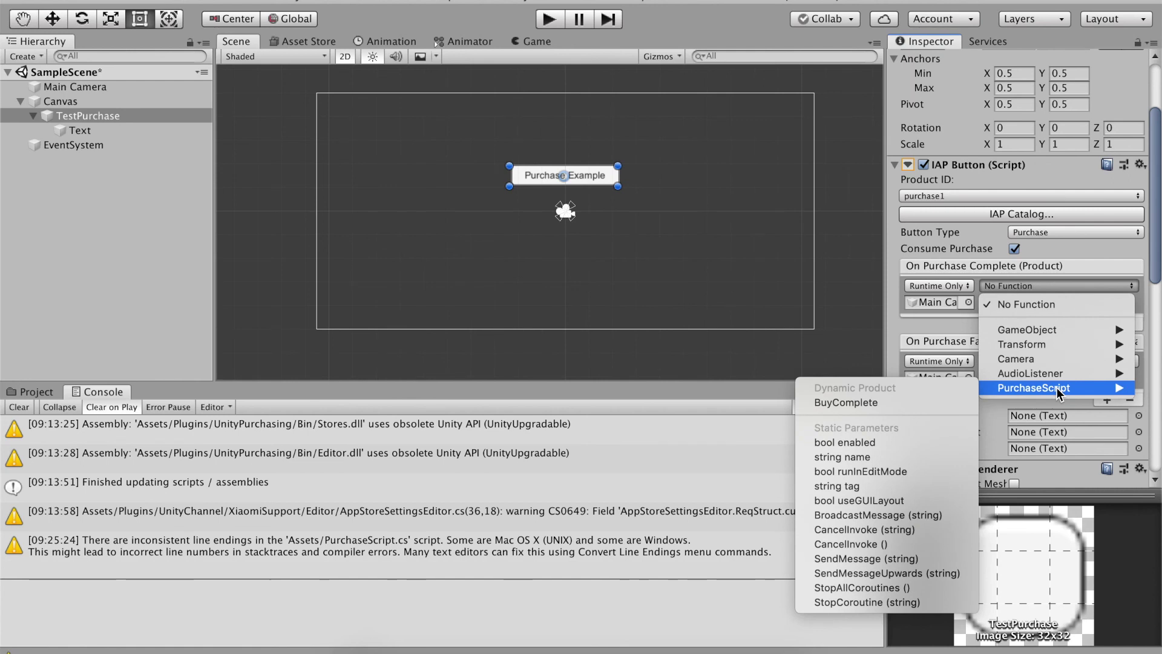
click(934, 403)
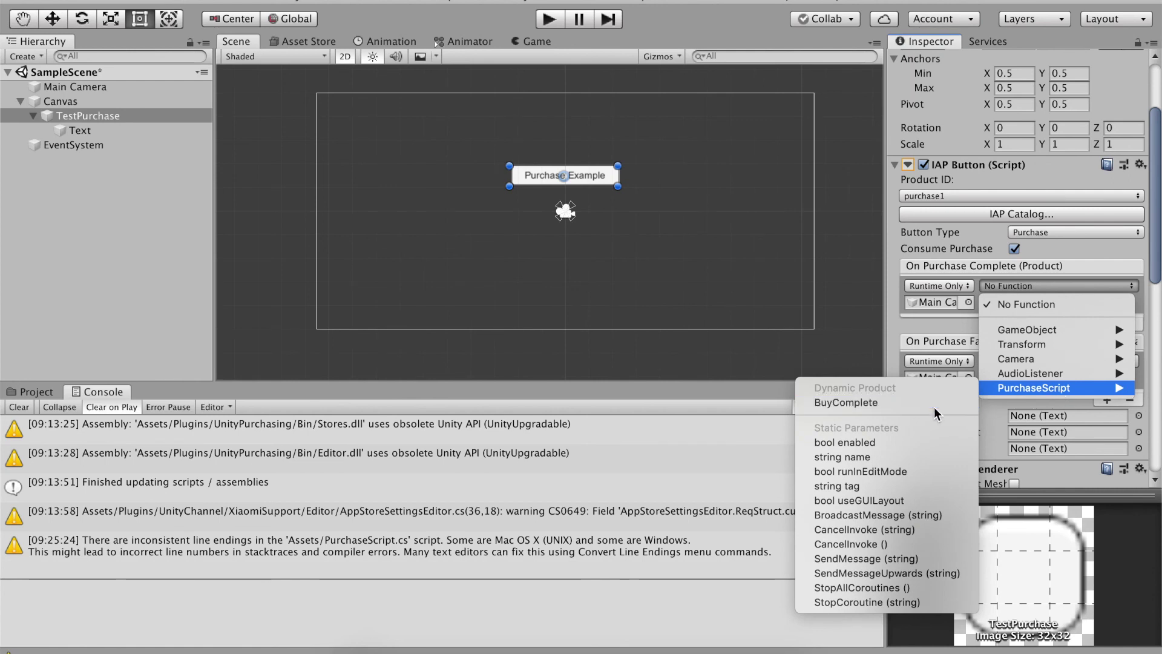
click(868, 260)
scroll(867, 262, down, 5)
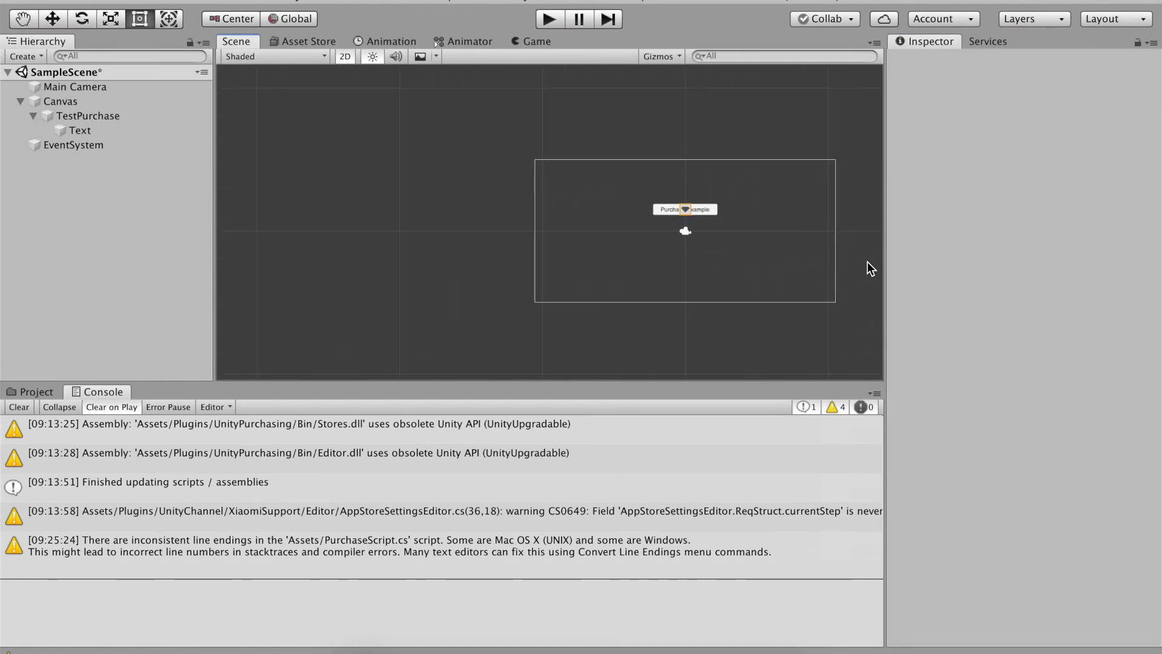
scroll(867, 261, up, 3)
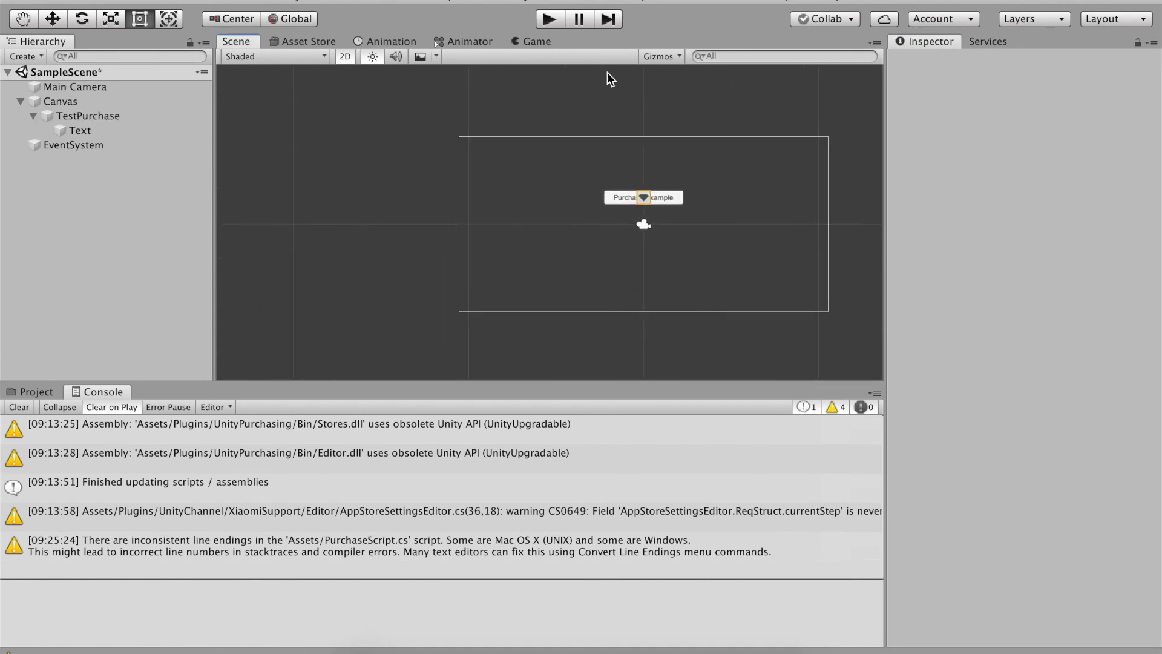
click(554, 22)
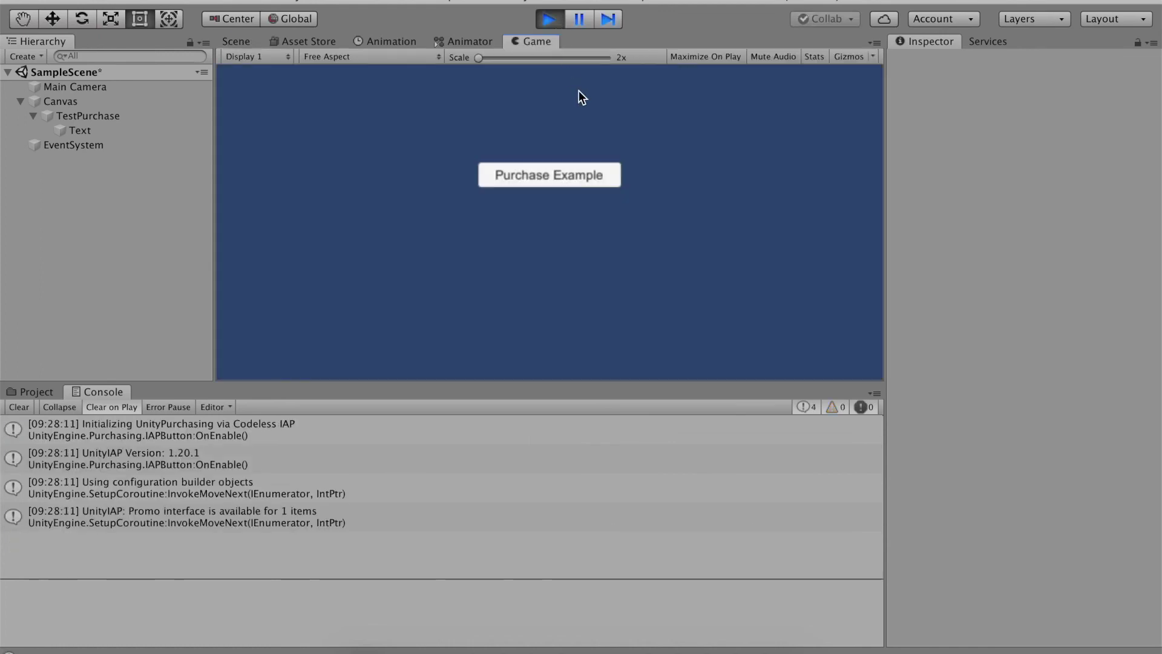
Buy purchase1 via Purchase Example and FakeStore, then open the PURCHASE COMPLETE trace
click(570, 177)
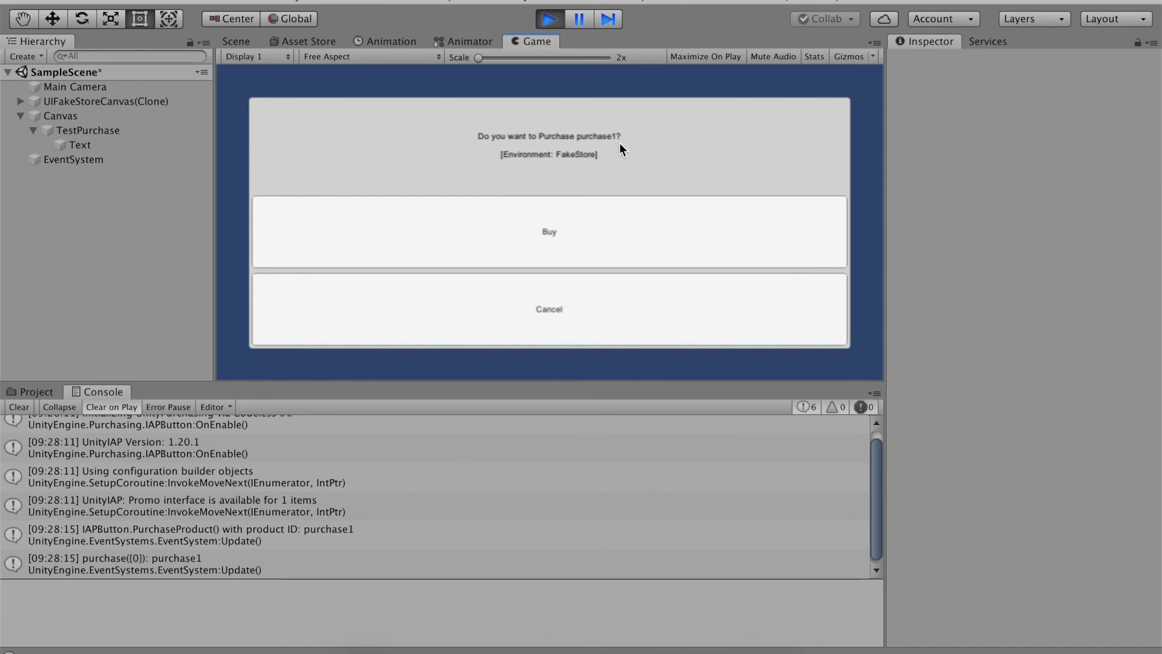
click(624, 234)
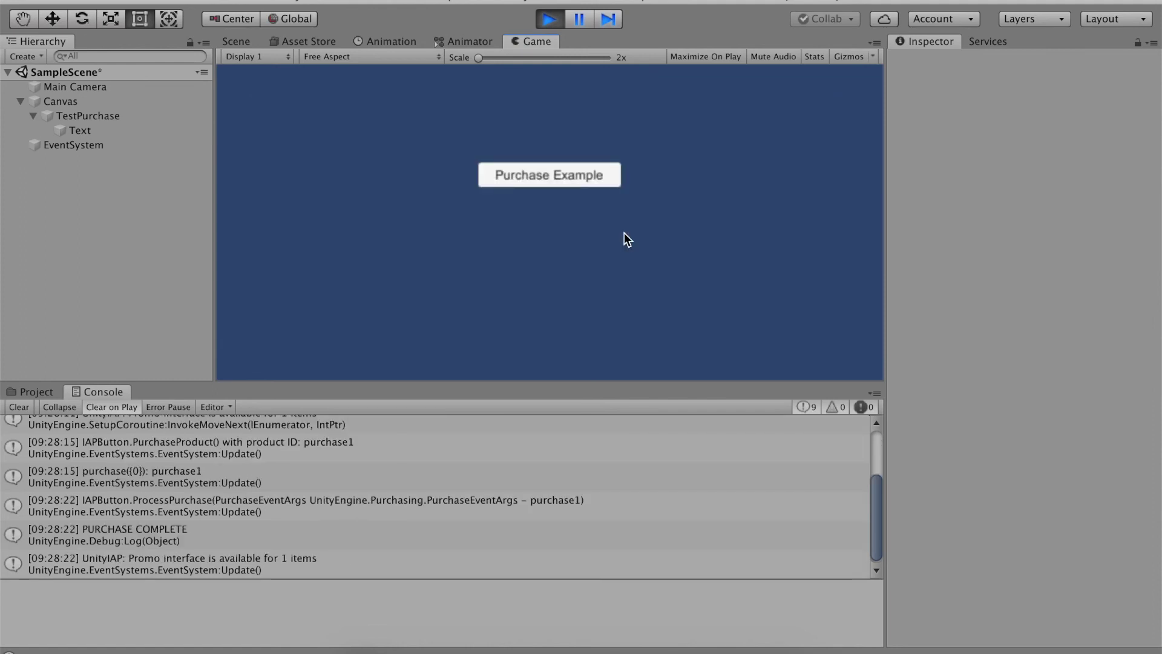
click(200, 544)
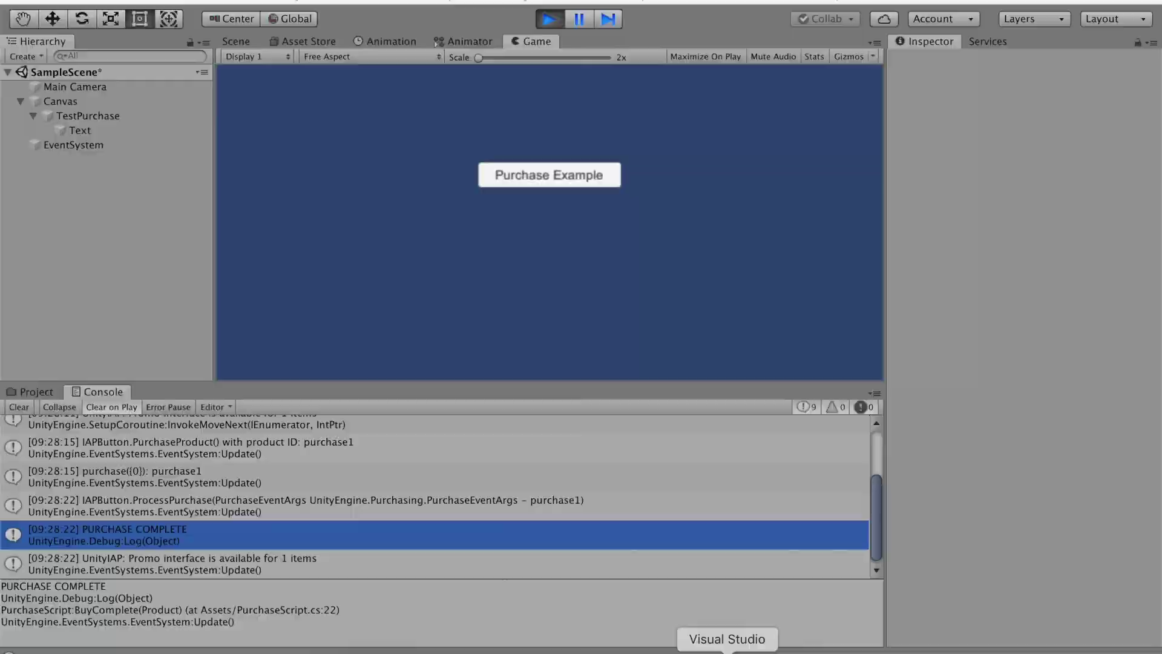
click(711, 646)
Review the line 22 PURCHASE COMPLETE log and BuyComplete name, then close Visual Studio
drag(391, 65, 565, 63)
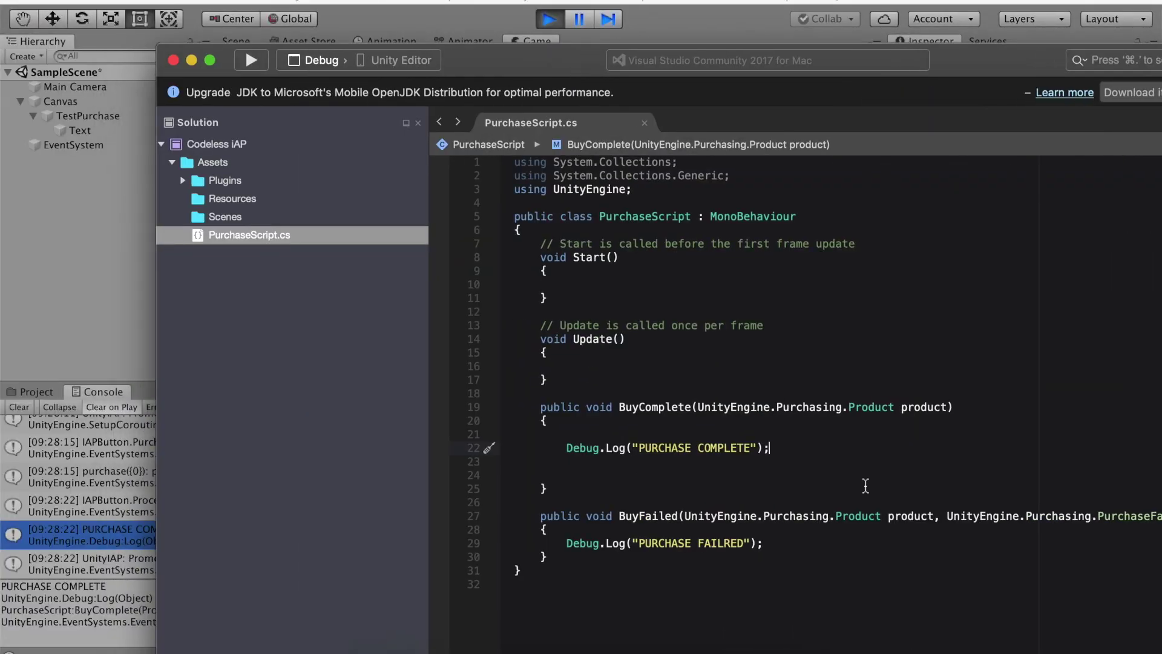
drag(776, 453, 565, 451)
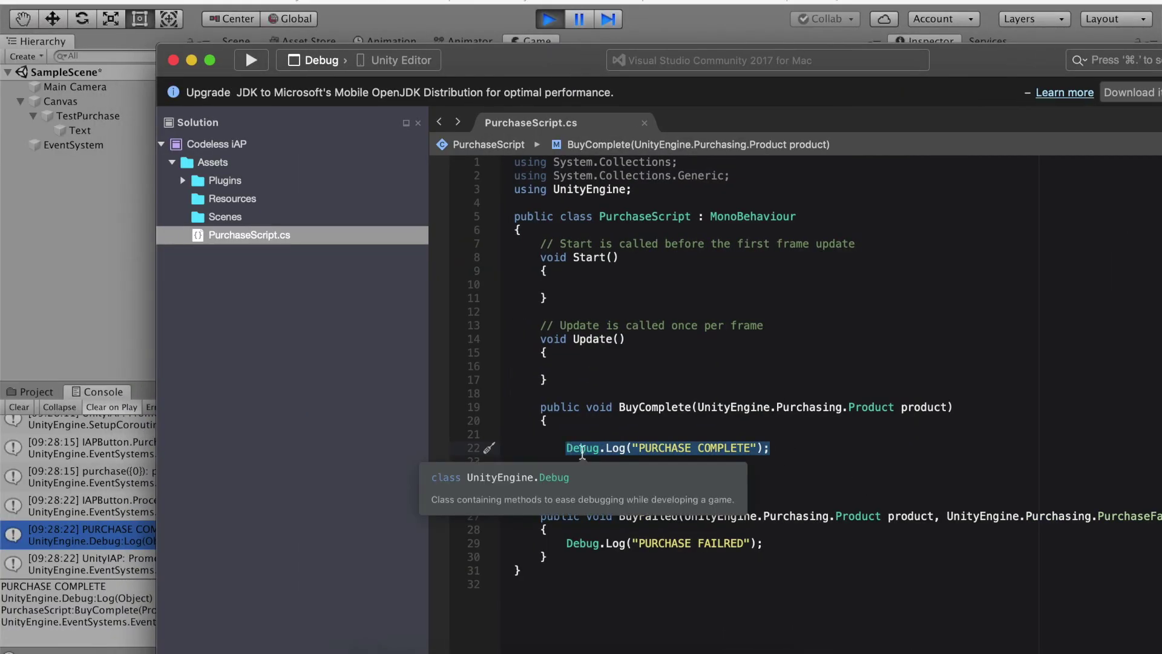
click(673, 459)
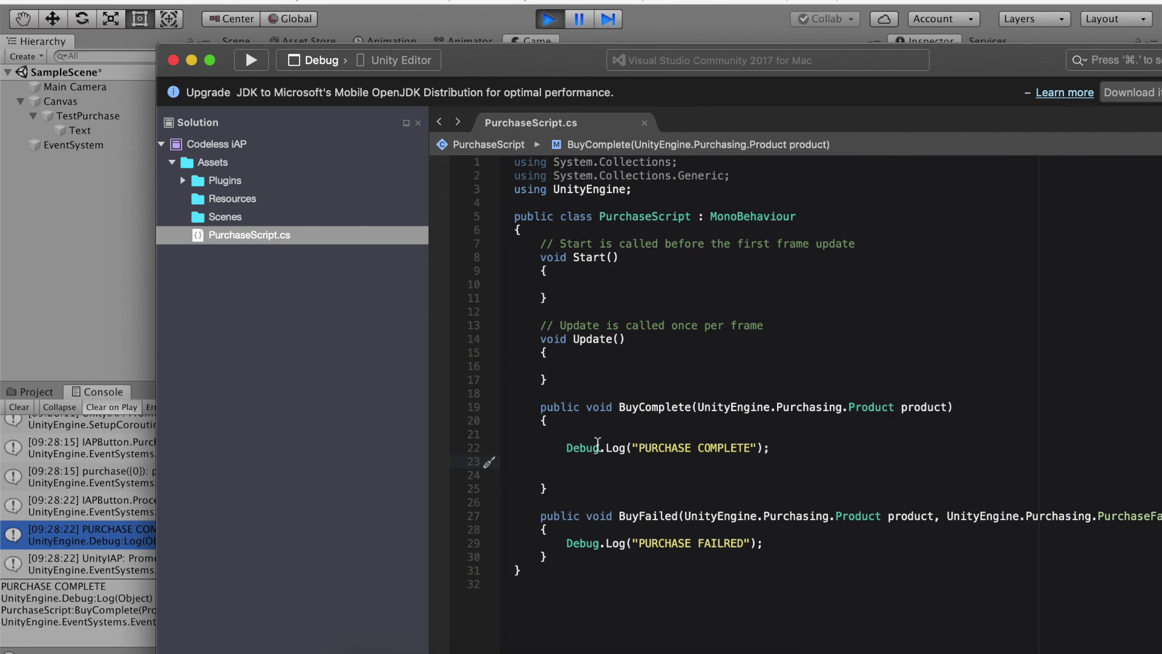
drag(618, 407, 693, 410)
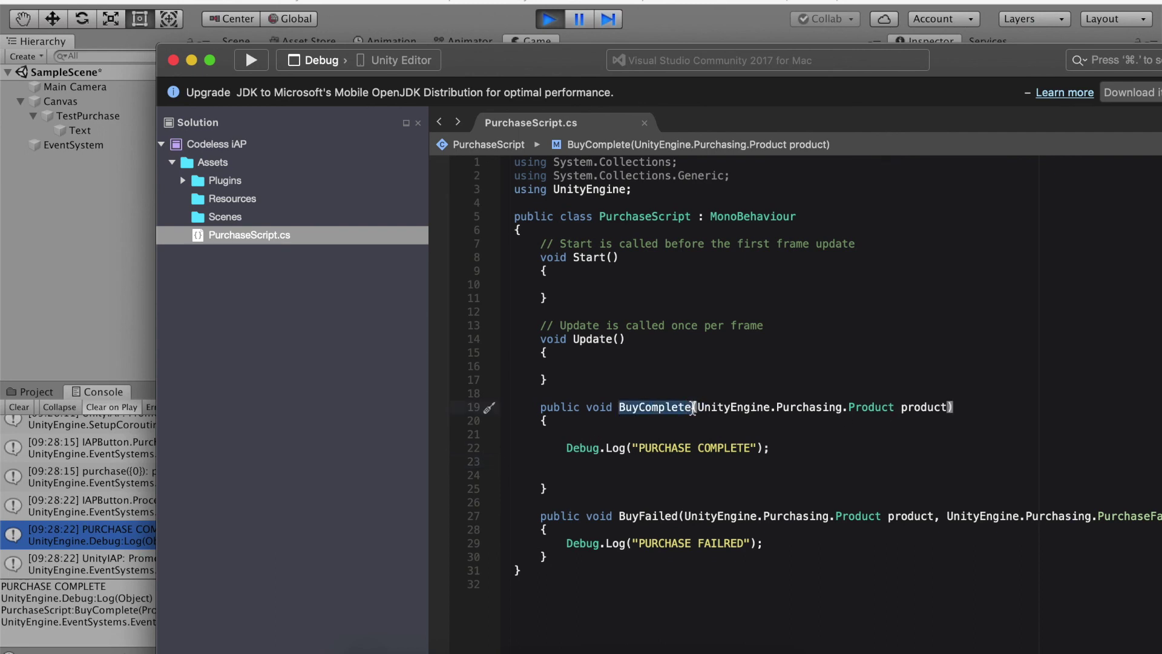
click(856, 446)
scroll(858, 446, down, 5)
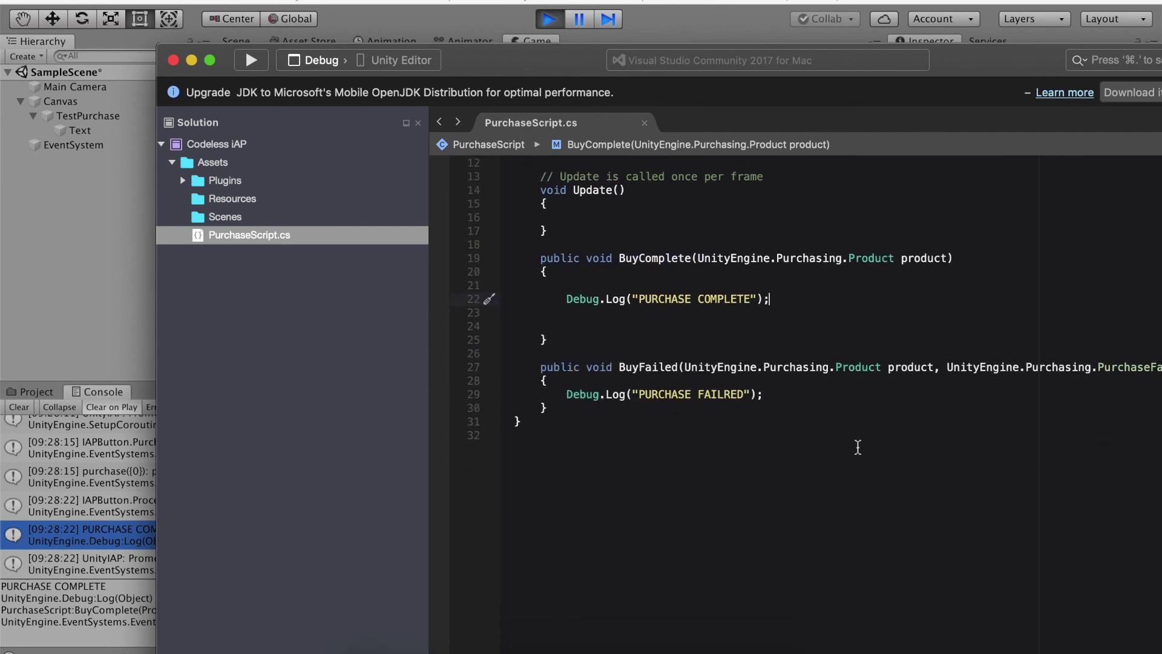
scroll(858, 447, up, 3)
drag(501, 74, 601, 71)
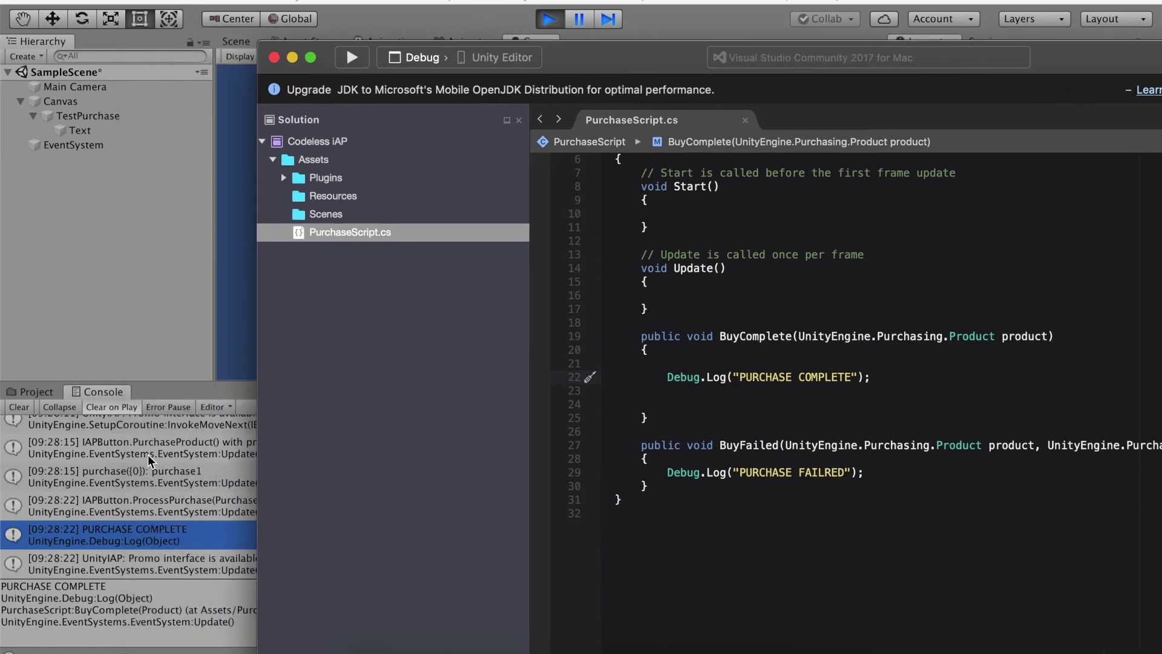
click(273, 58)
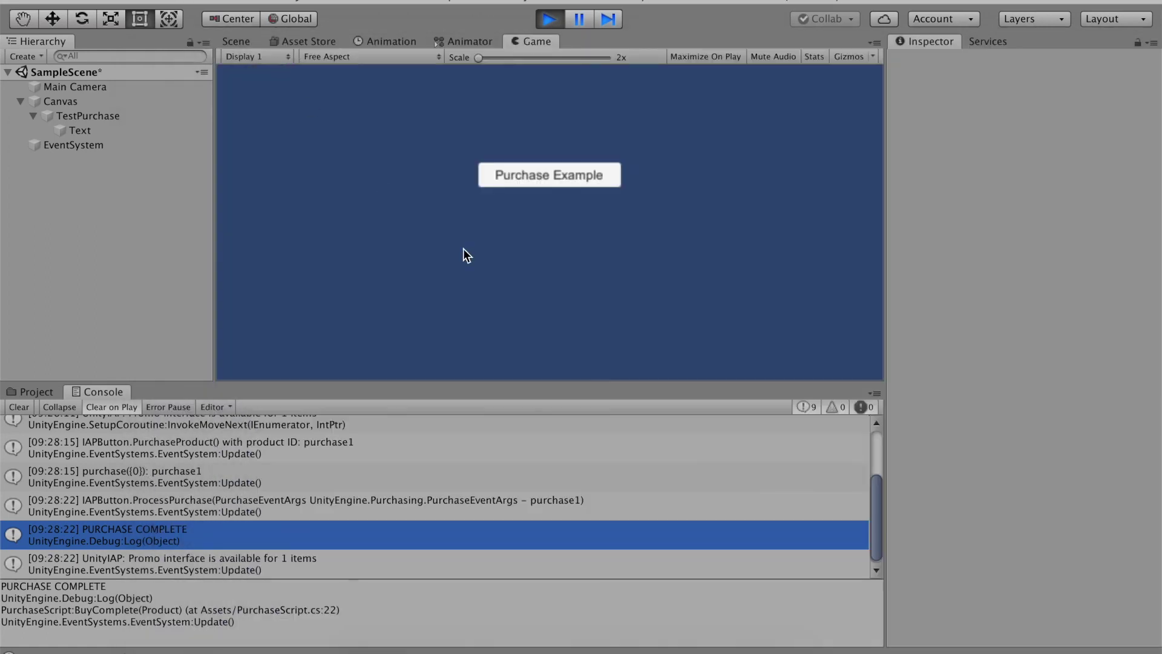
Stop play mode and recentre the Scene view on the canvas with its Purchase Example button
click(549, 19)
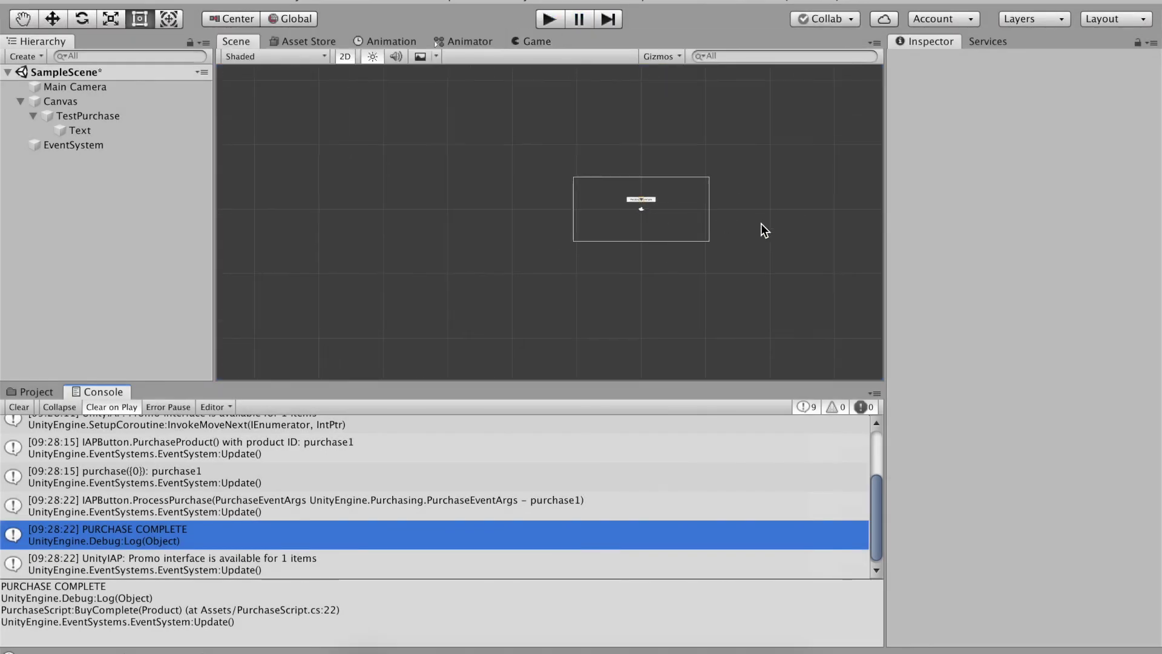
scroll(760, 223, up, 3)
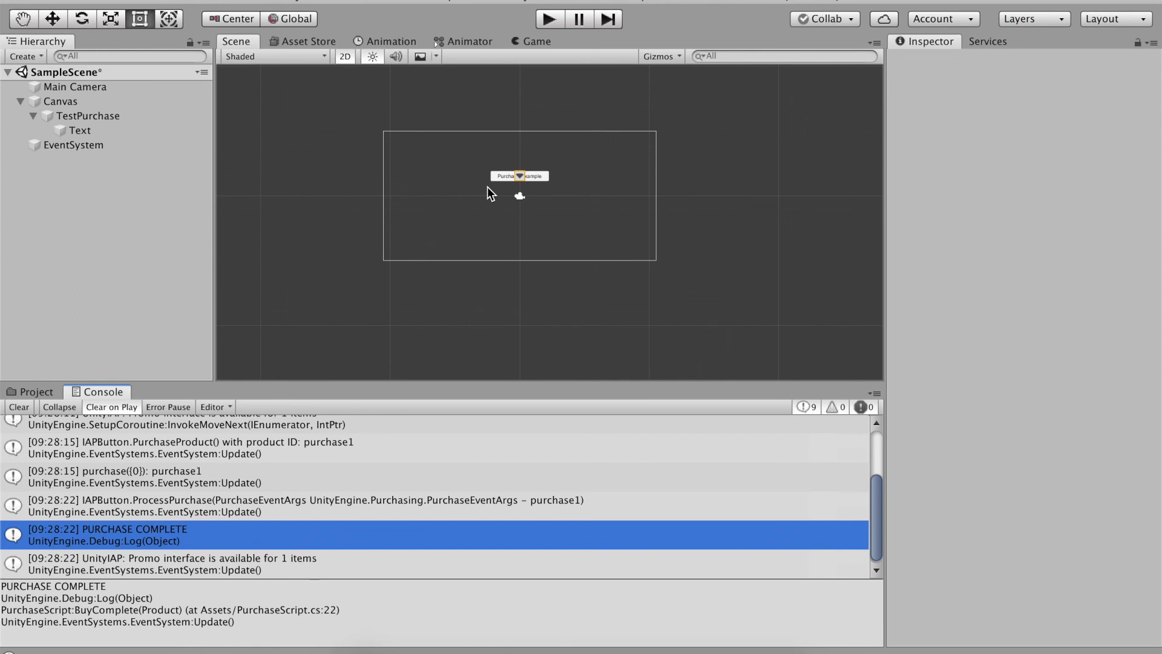
middle_drag(396, 192, 410, 256)
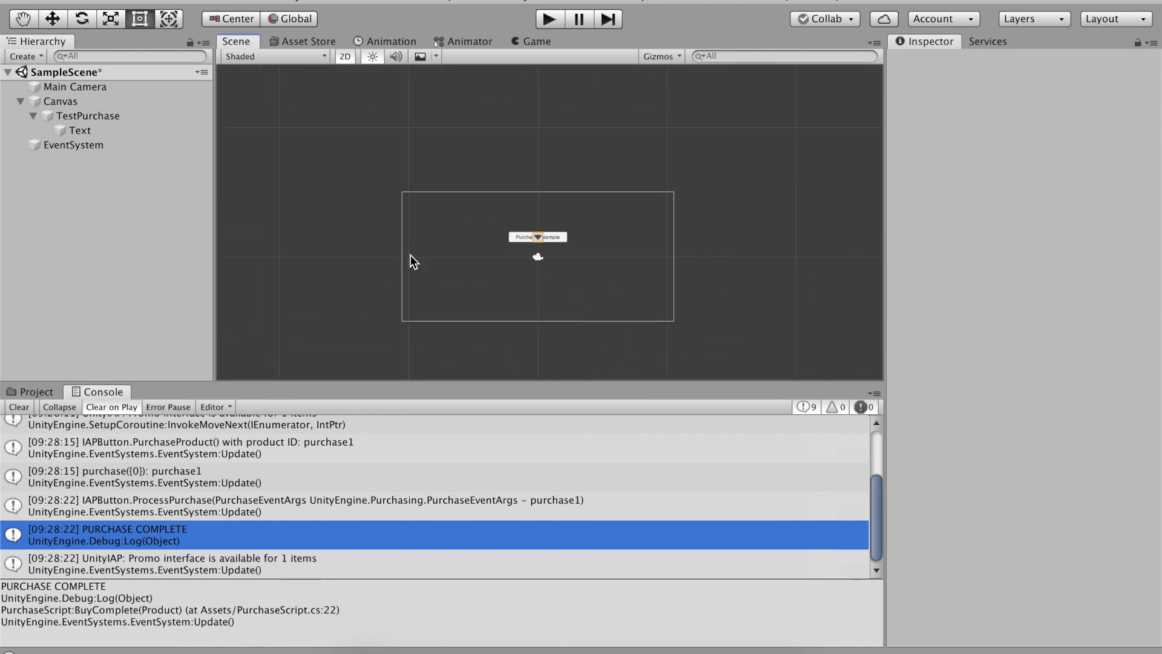
scroll(743, 199, up, 3)
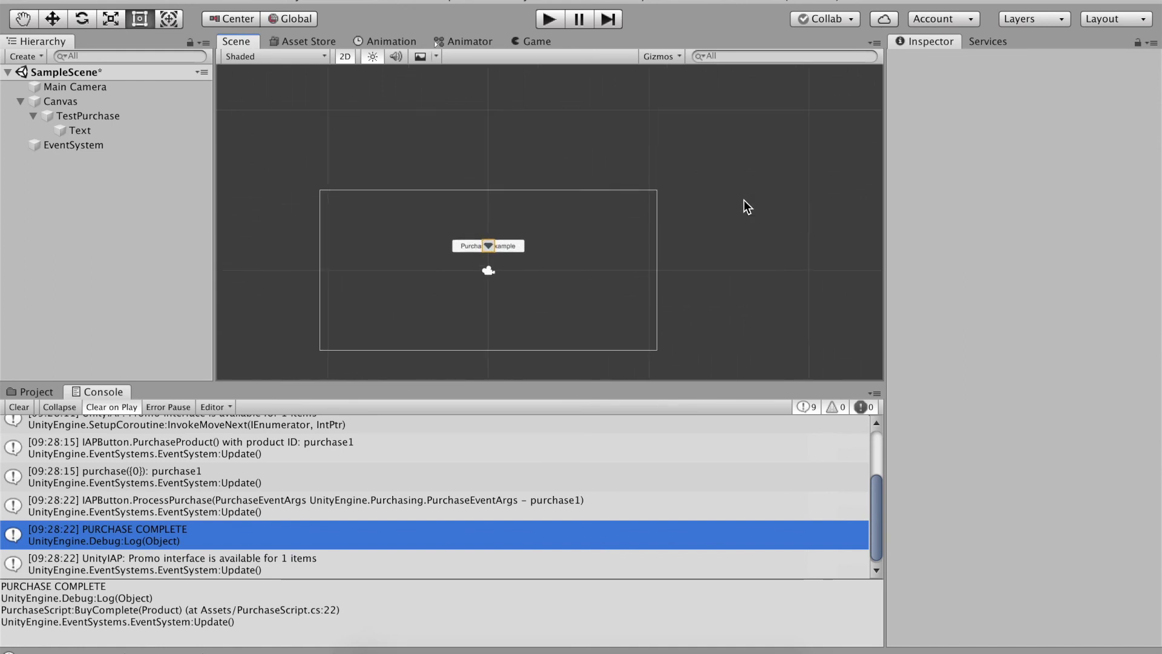
scroll(743, 200, down, 4)
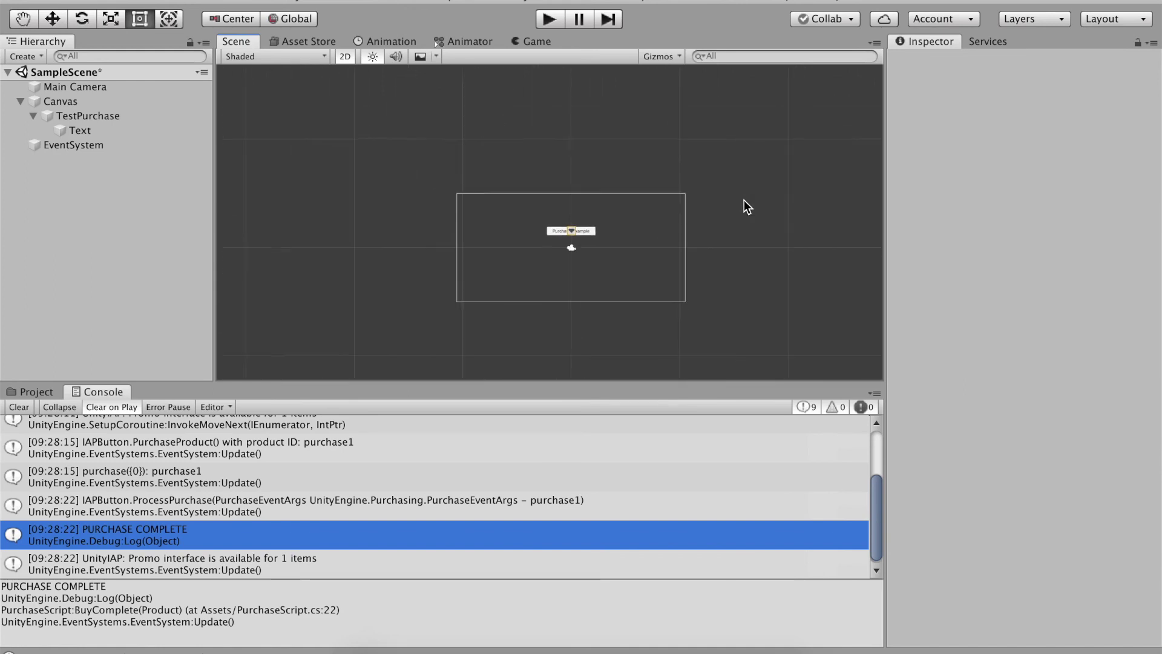
scroll(743, 200, up, 5)
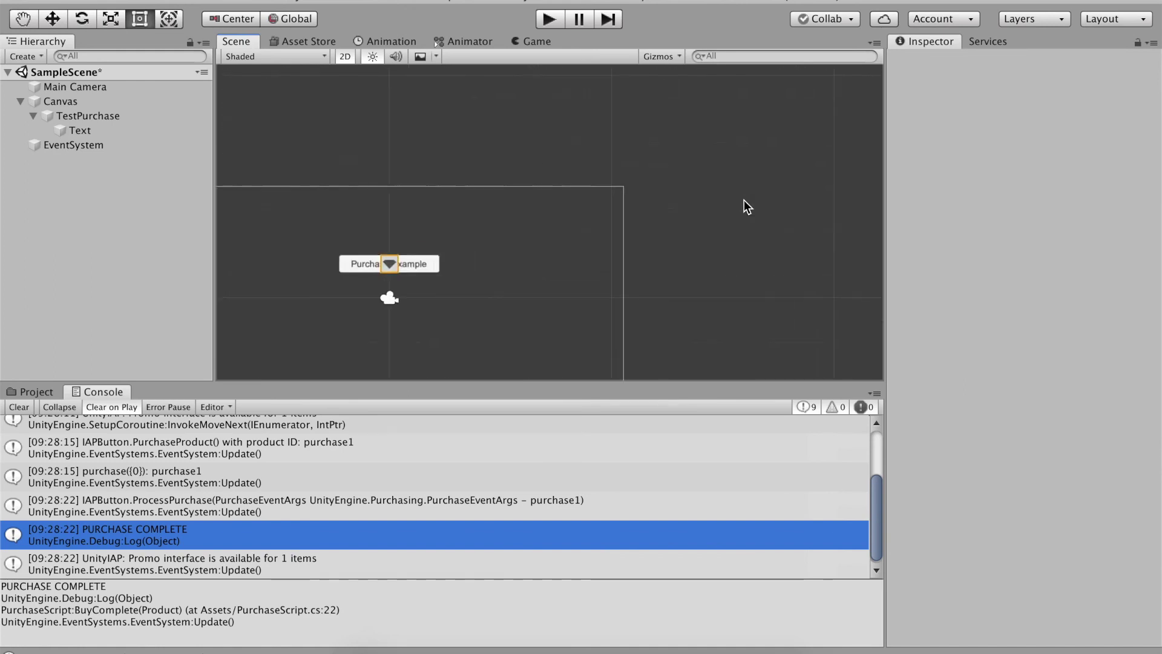
scroll(744, 200, down, 5)
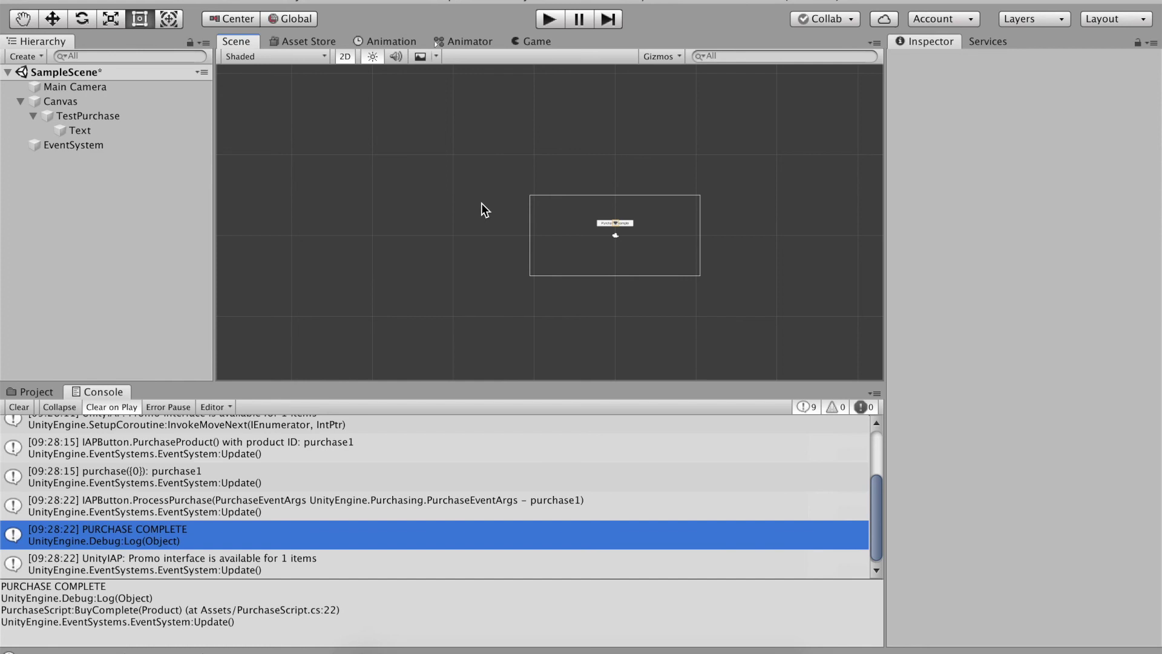
scroll(481, 203, up, 3)
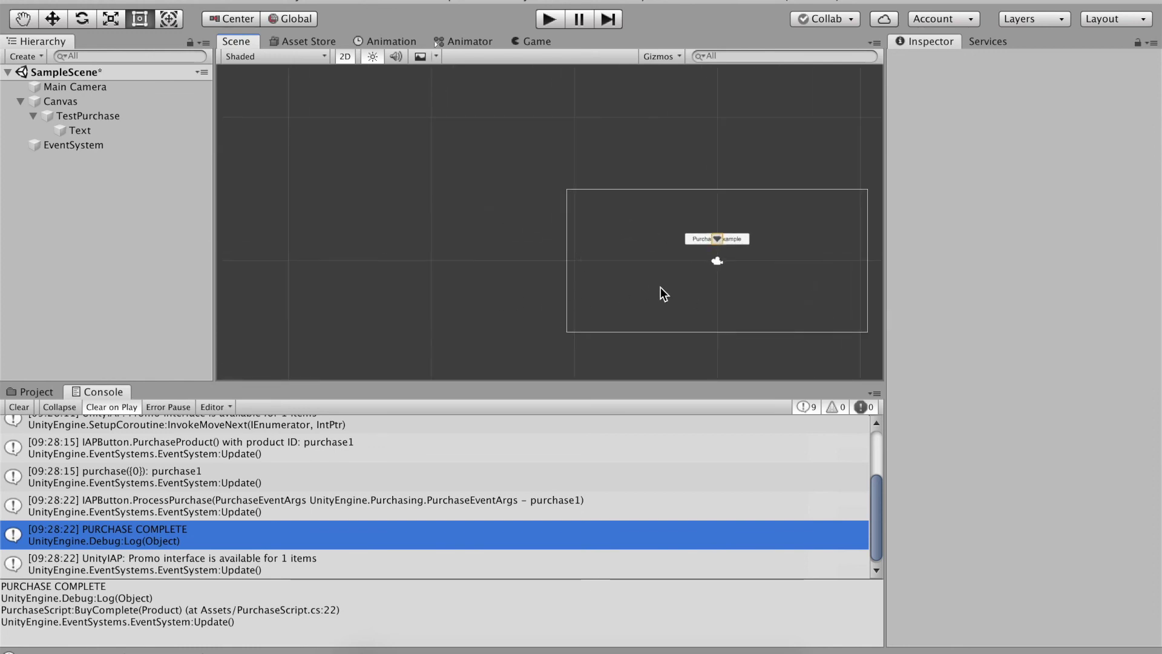
scroll(416, 259, down, 4)
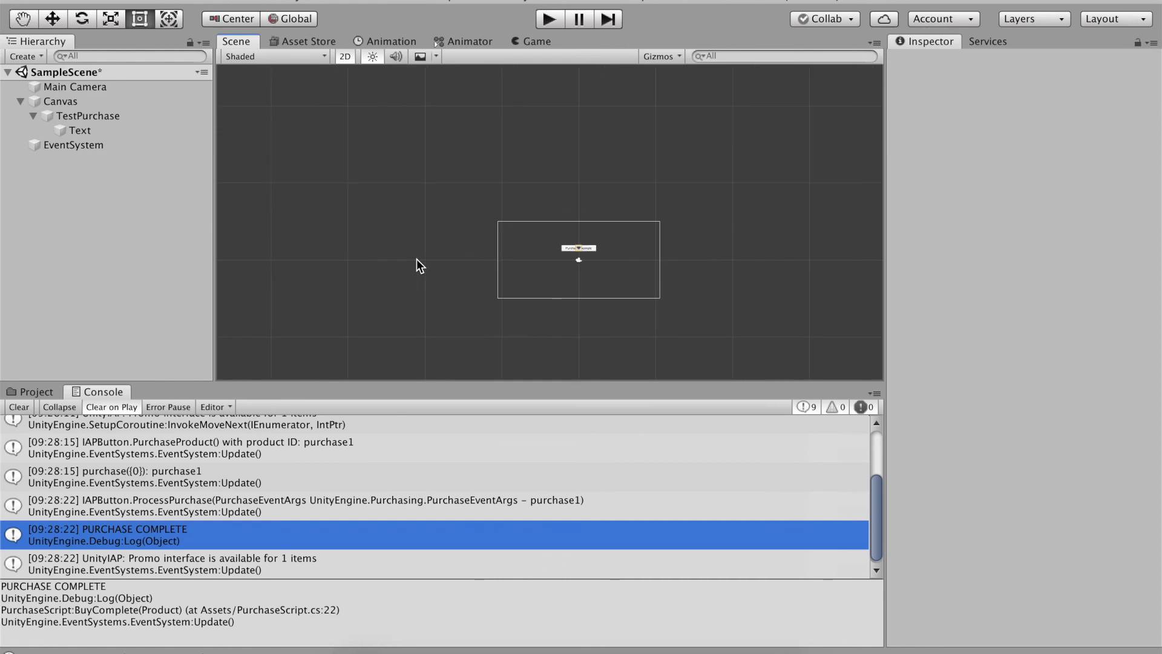